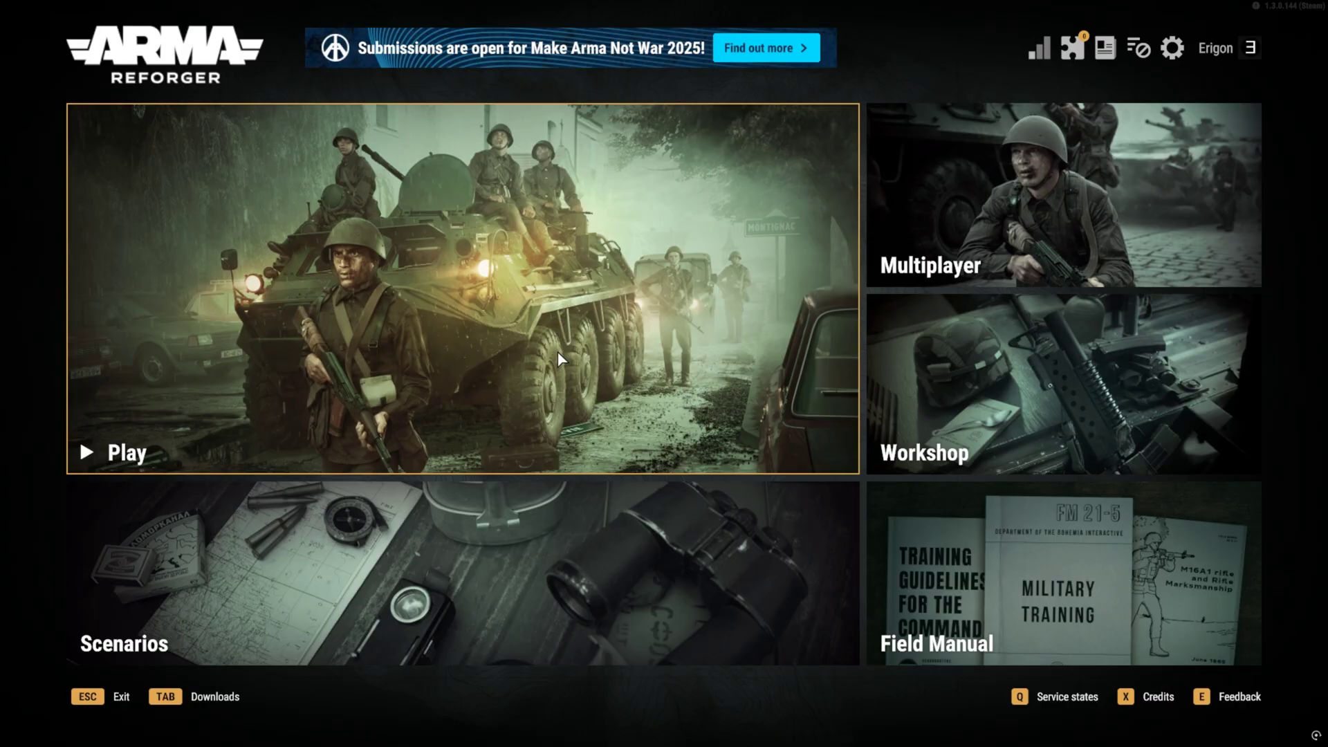
Step: Switch to the Bing results for 'arma reforger server host 4 net' and scroll through them
key("alt+Tab")
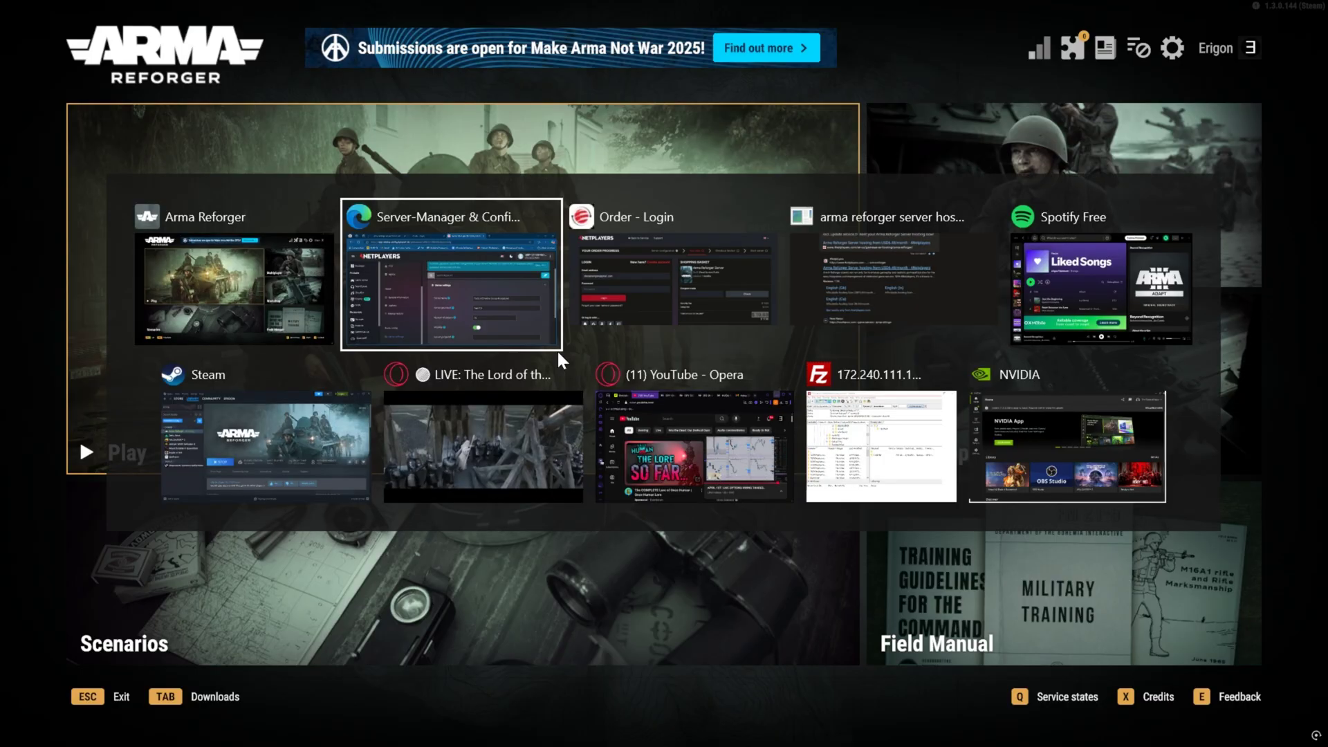
left_click(496, 279)
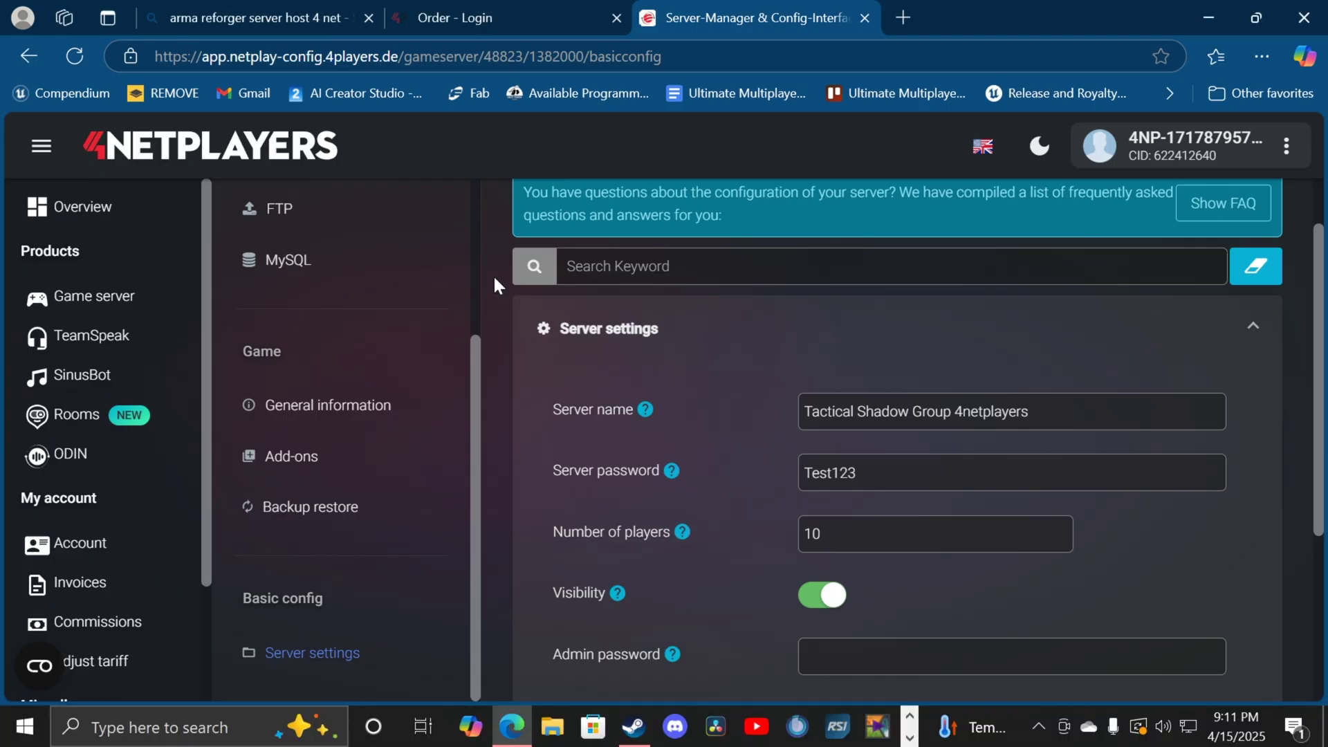
left_click(285, 23)
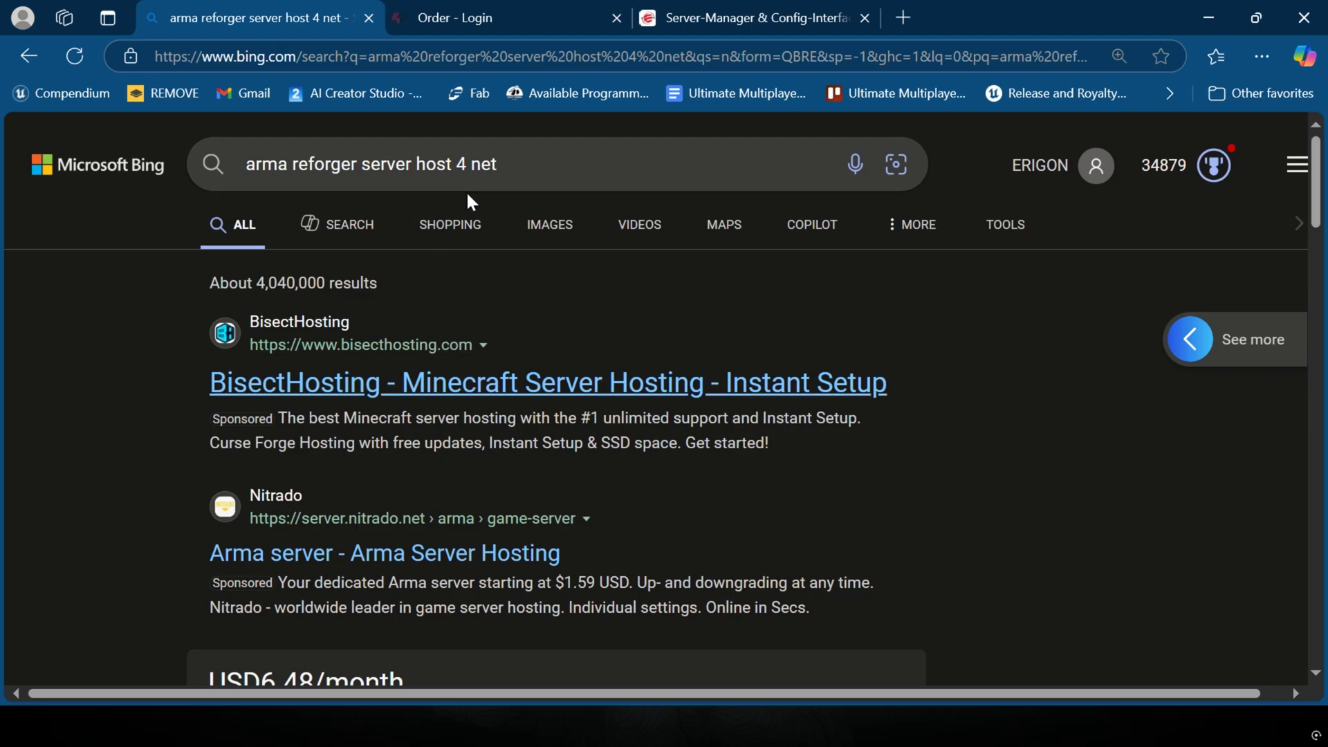
left_click_drag(497, 164, 457, 164)
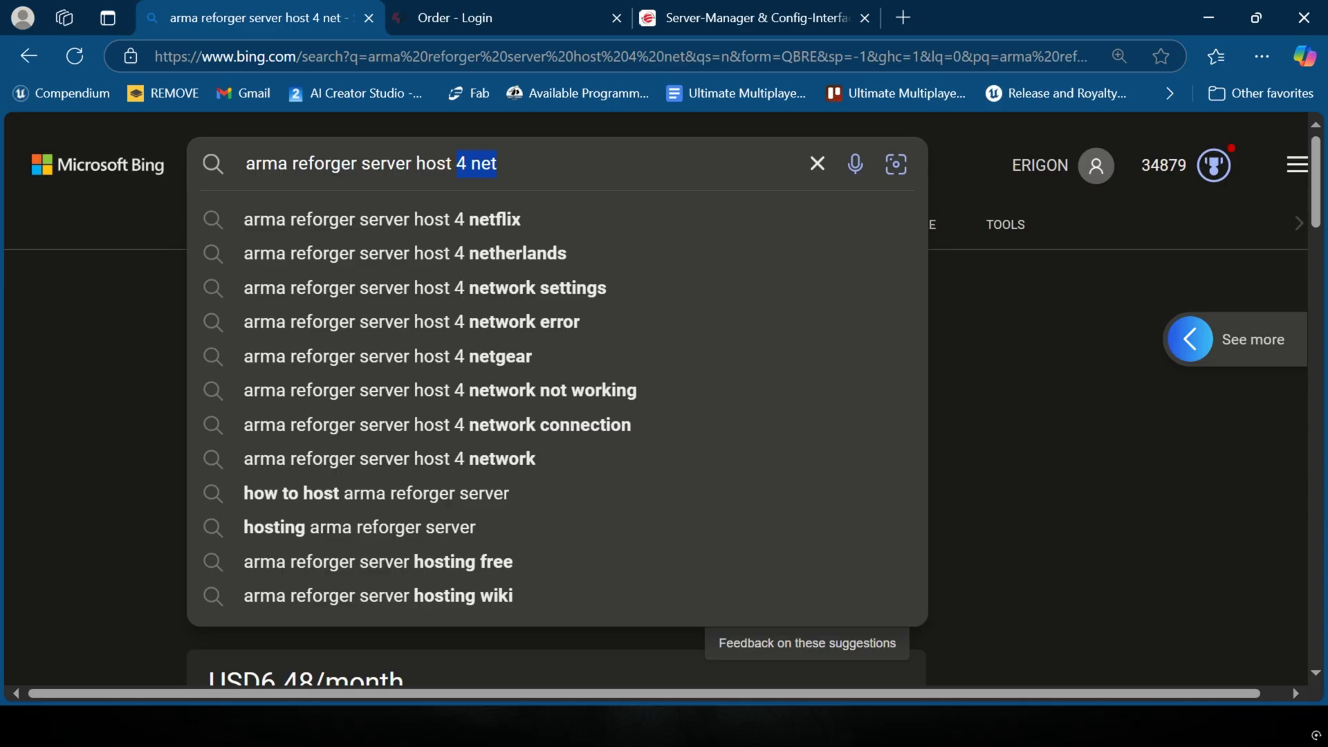
left_click(111, 288)
scroll(147, 289, "down", 5)
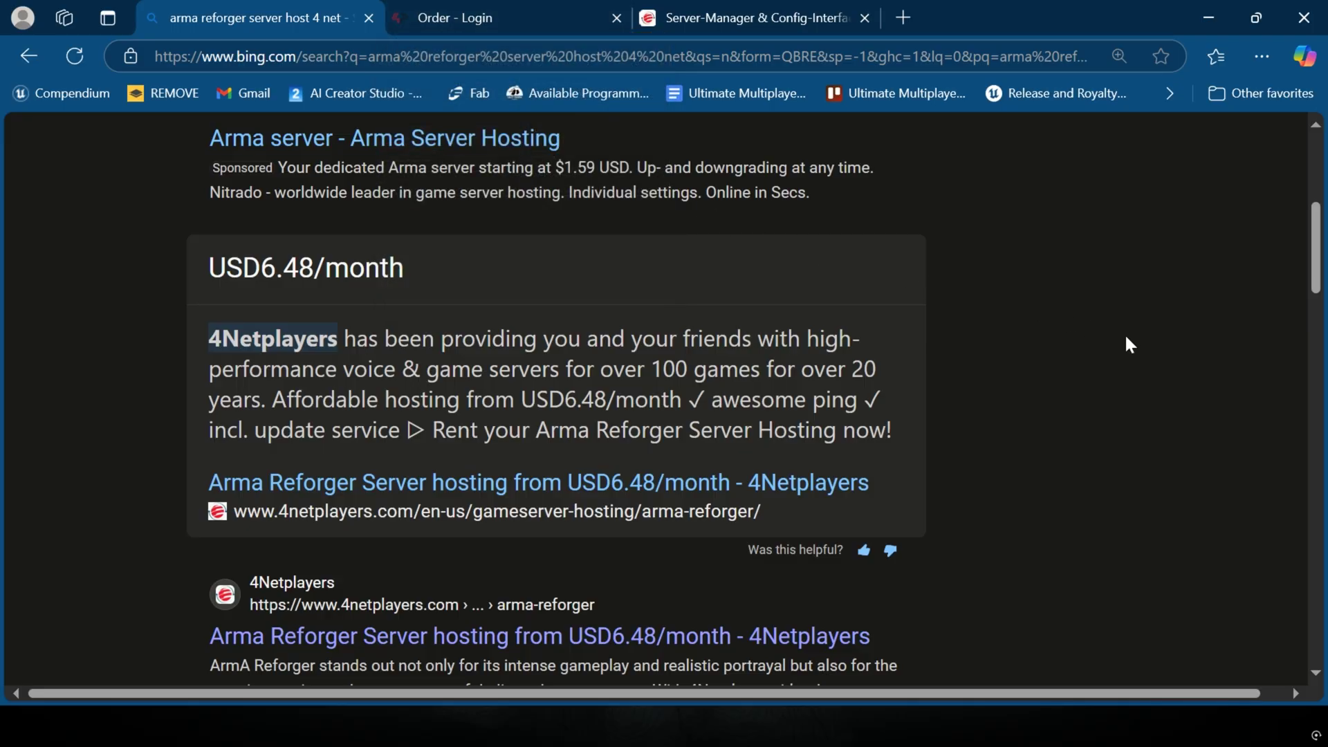
scroll(1124, 334, "down", 2)
scroll(1079, 337, "down", 5)
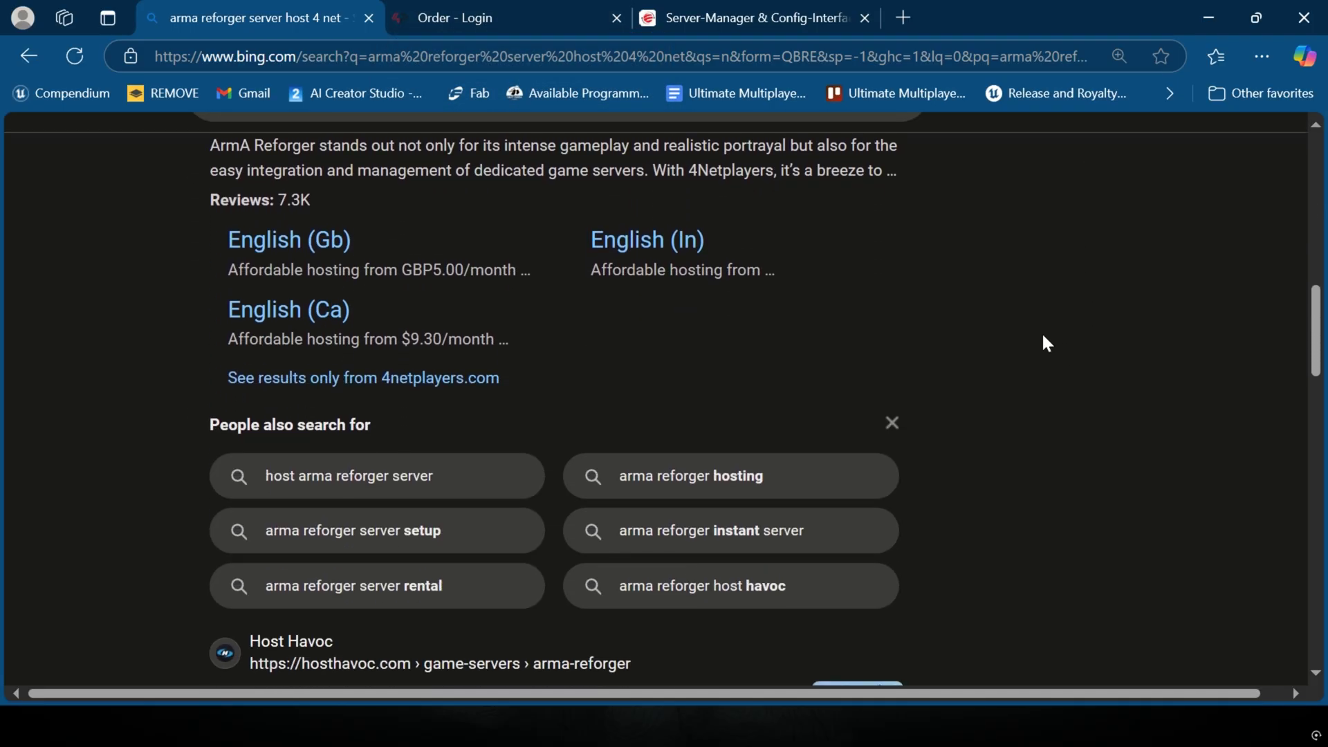
scroll(1040, 330, "up", 8)
scroll(1035, 324, "up", 5)
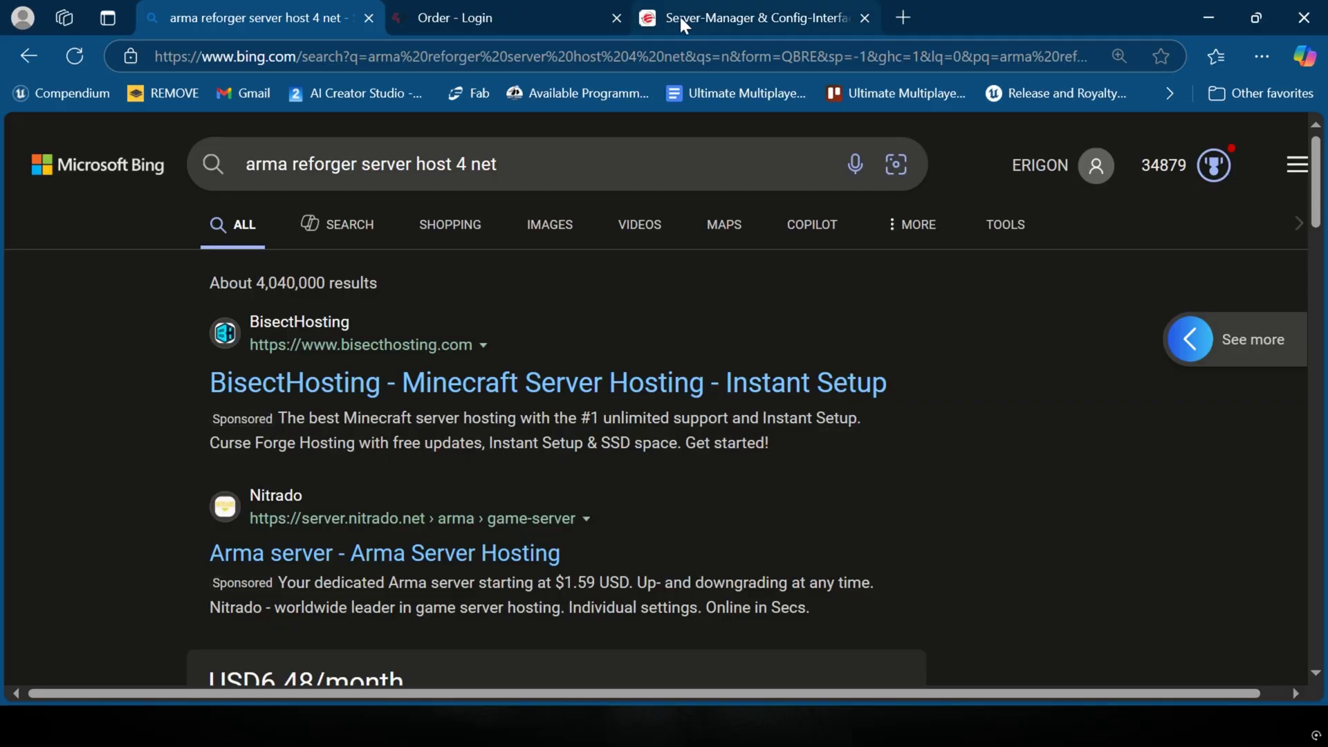
Step: Open the 4Netplayers Arma Reforger hosting page and select the 10 Slots package
scroll(655, 353, "down", 6)
left_click(331, 539)
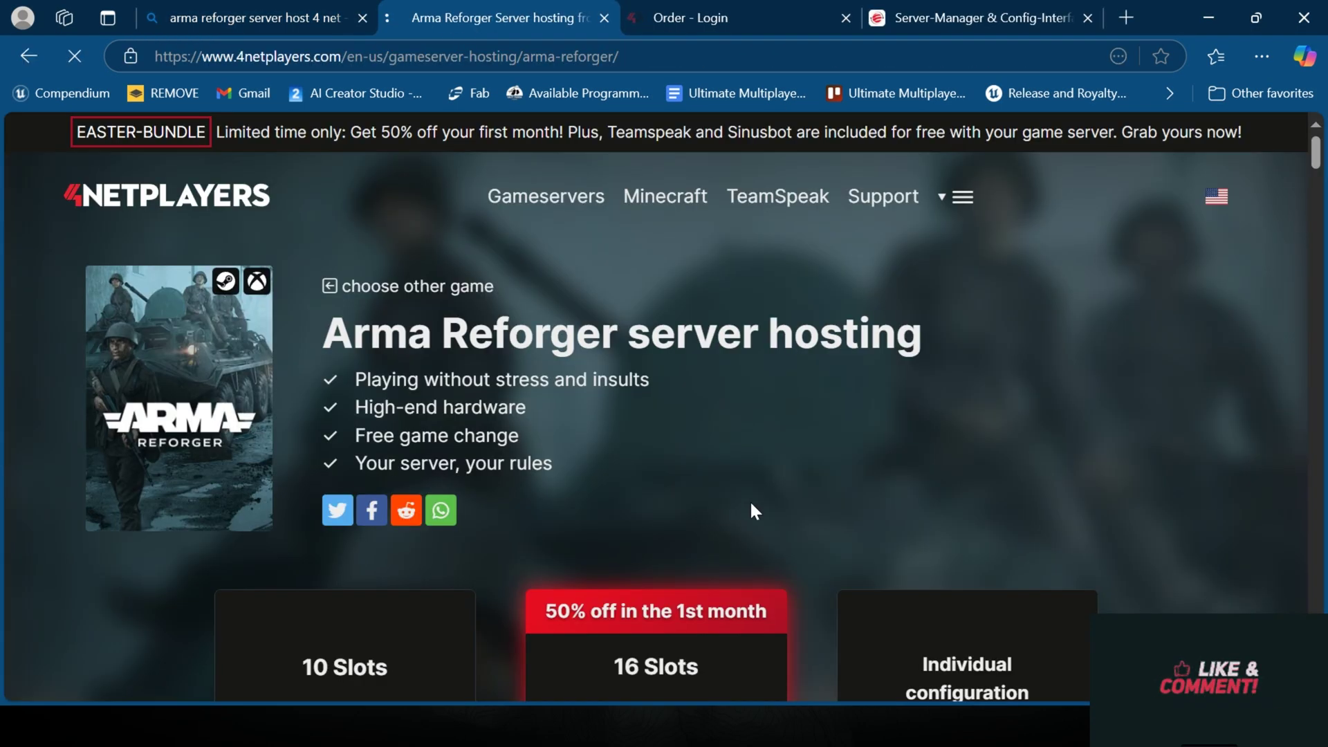
scroll(735, 499, "down", 5)
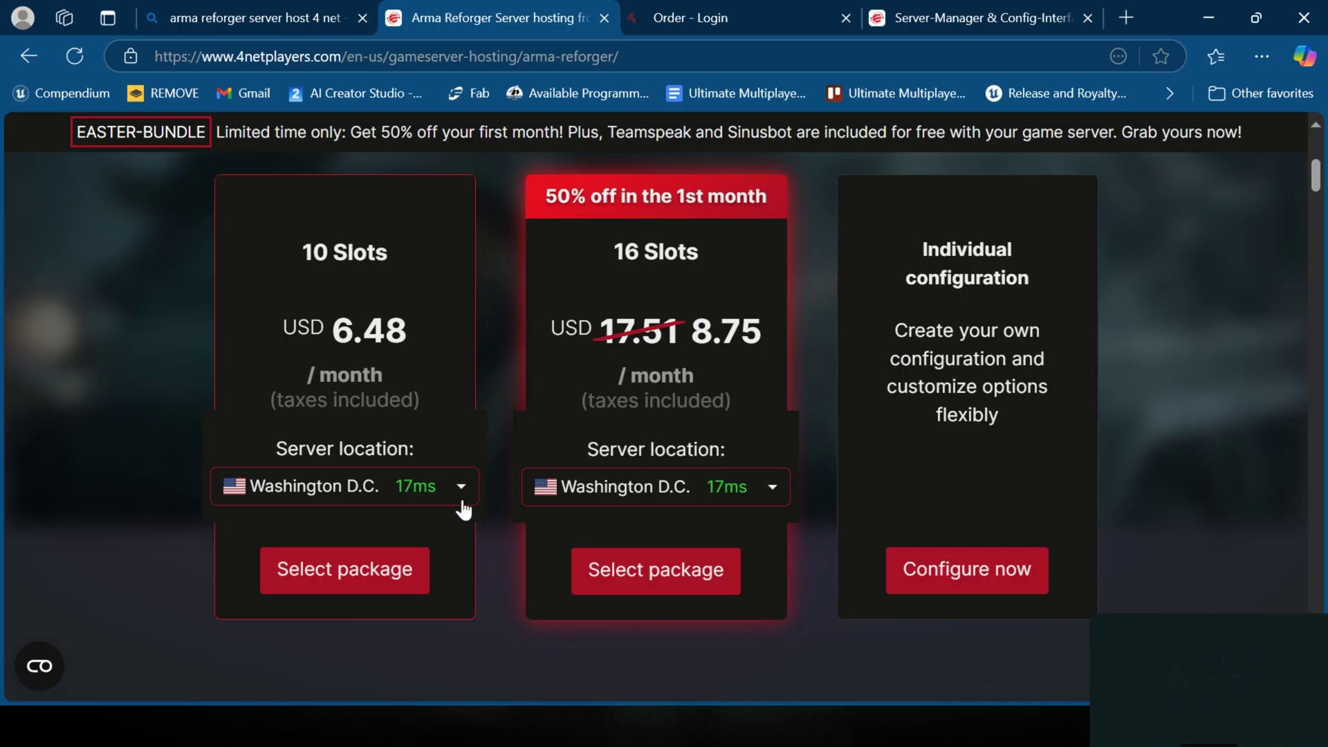
scroll(393, 501, "down", 3)
scroll(393, 499, "up", 2)
left_click(355, 477)
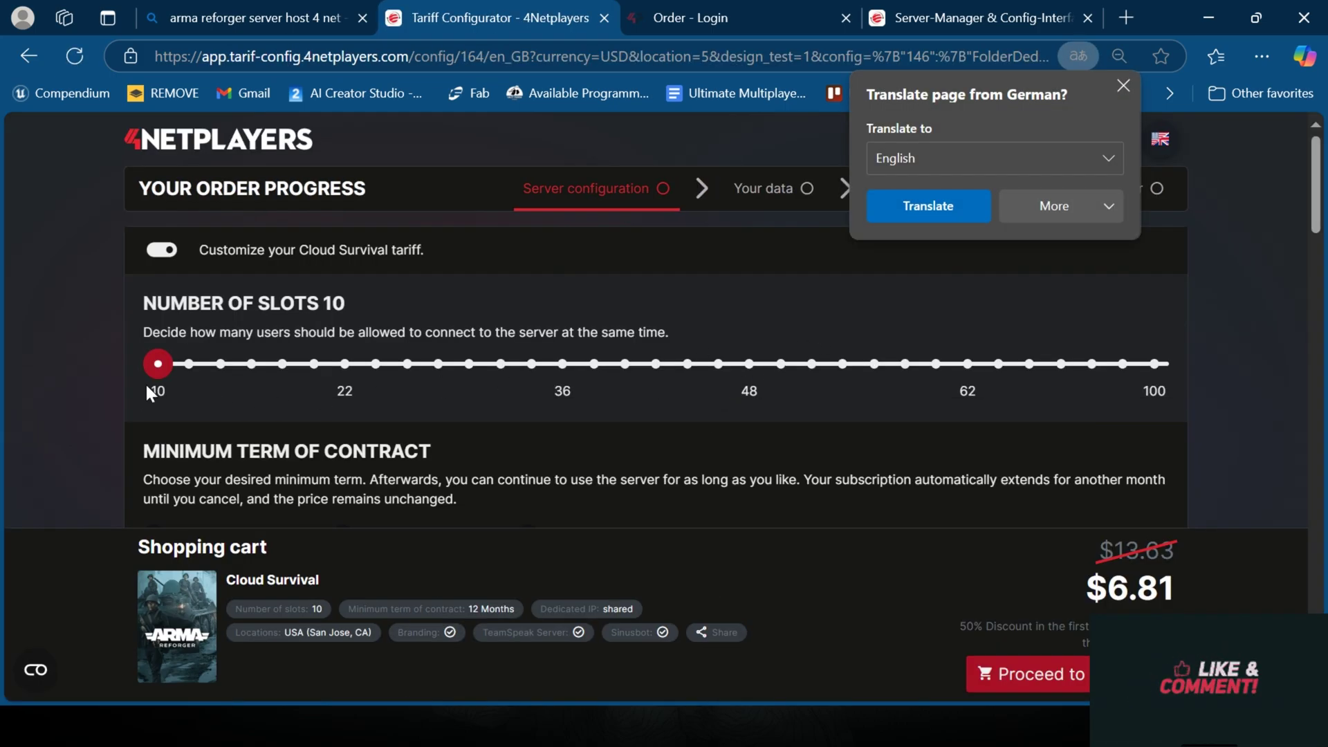
Step: Raise the slots to 80 to check the $40.23 price, then return to 10
left_click_drag(155, 366, 1121, 367)
left_click_drag(1058, 587, 1174, 599)
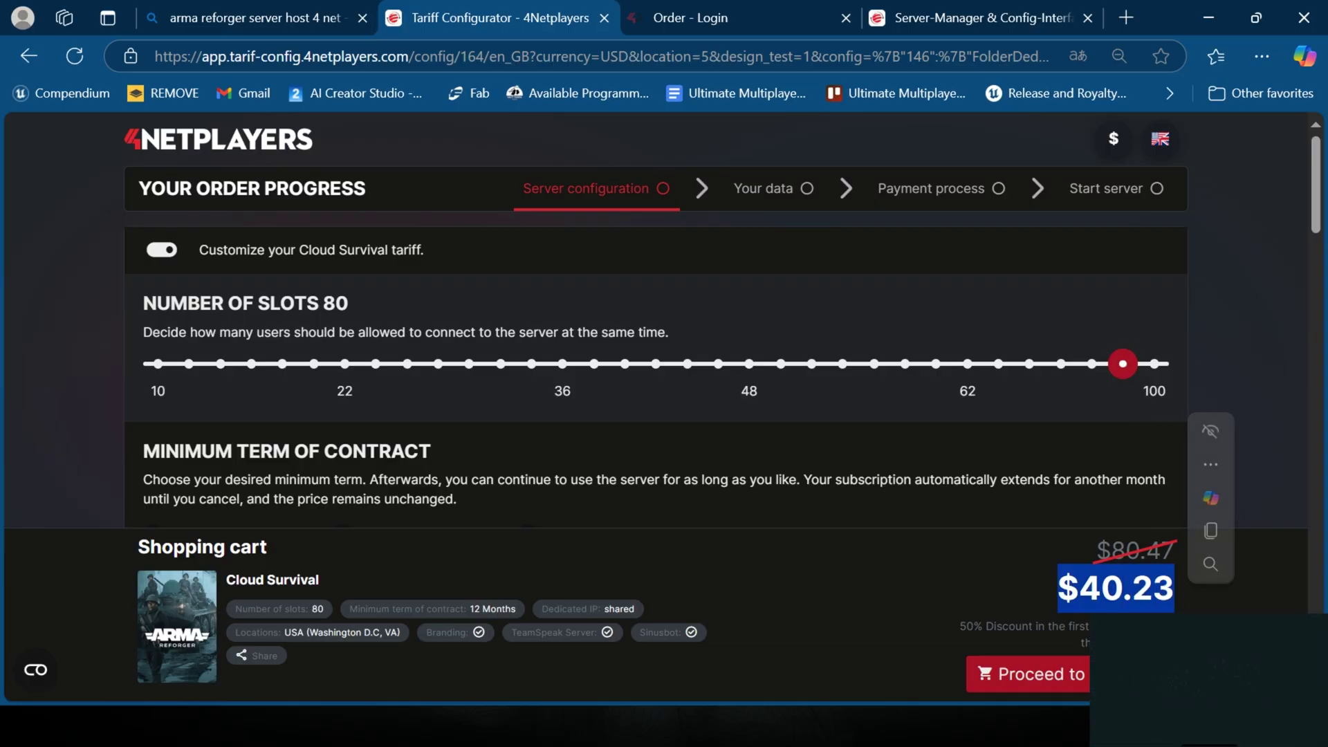
left_click_drag(1122, 364, 145, 367)
scroll(135, 311, "down", 5)
scroll(188, 317, "up", 3)
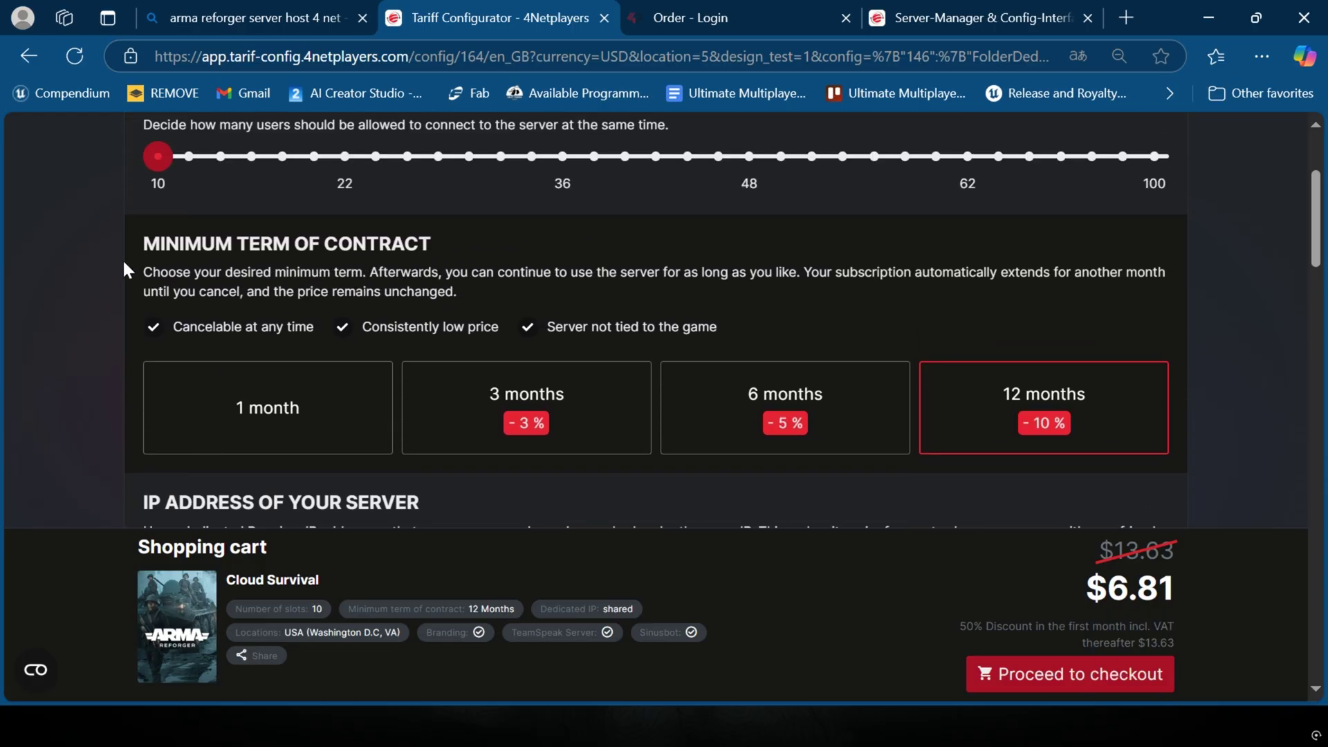
Step: Compare 1-month ($15.14) and 12-month ($6.81) terms, settling on 1 month
left_click_drag(140, 245, 296, 259)
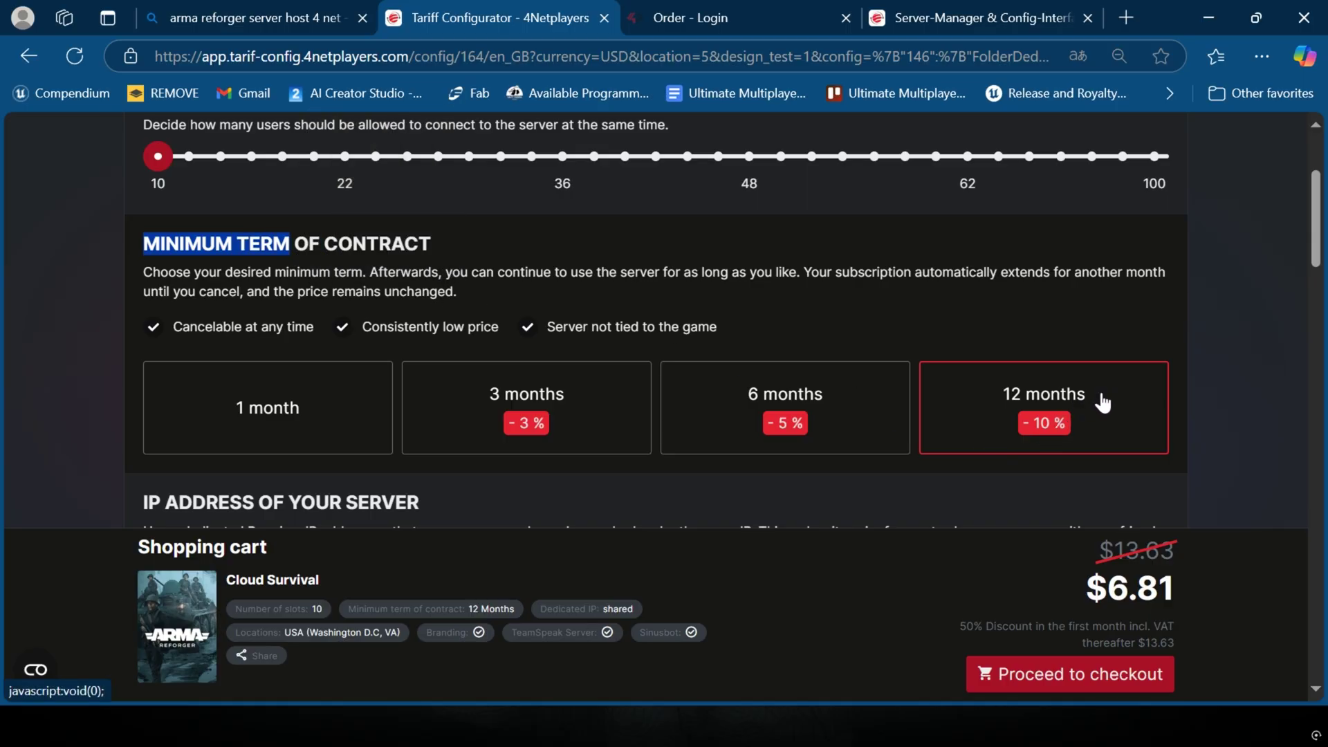
left_click_drag(1083, 587, 1184, 609)
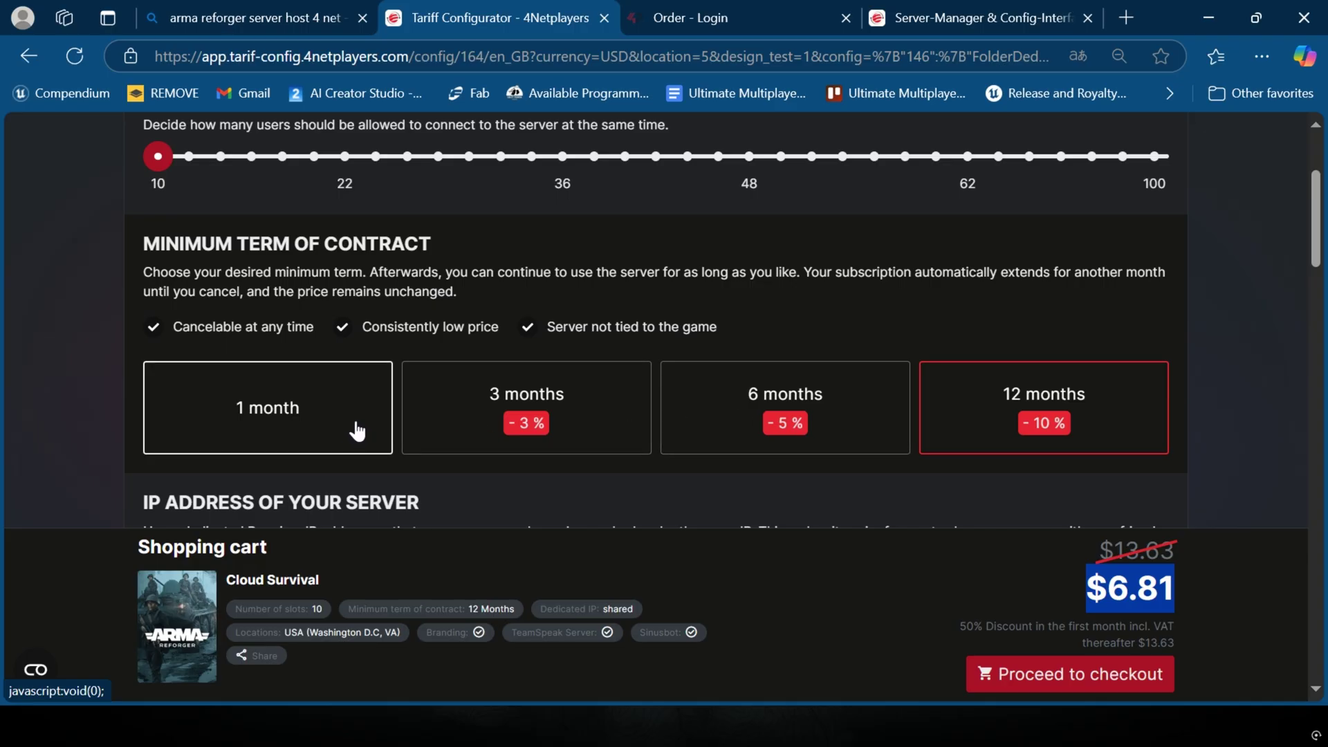
left_click(337, 424)
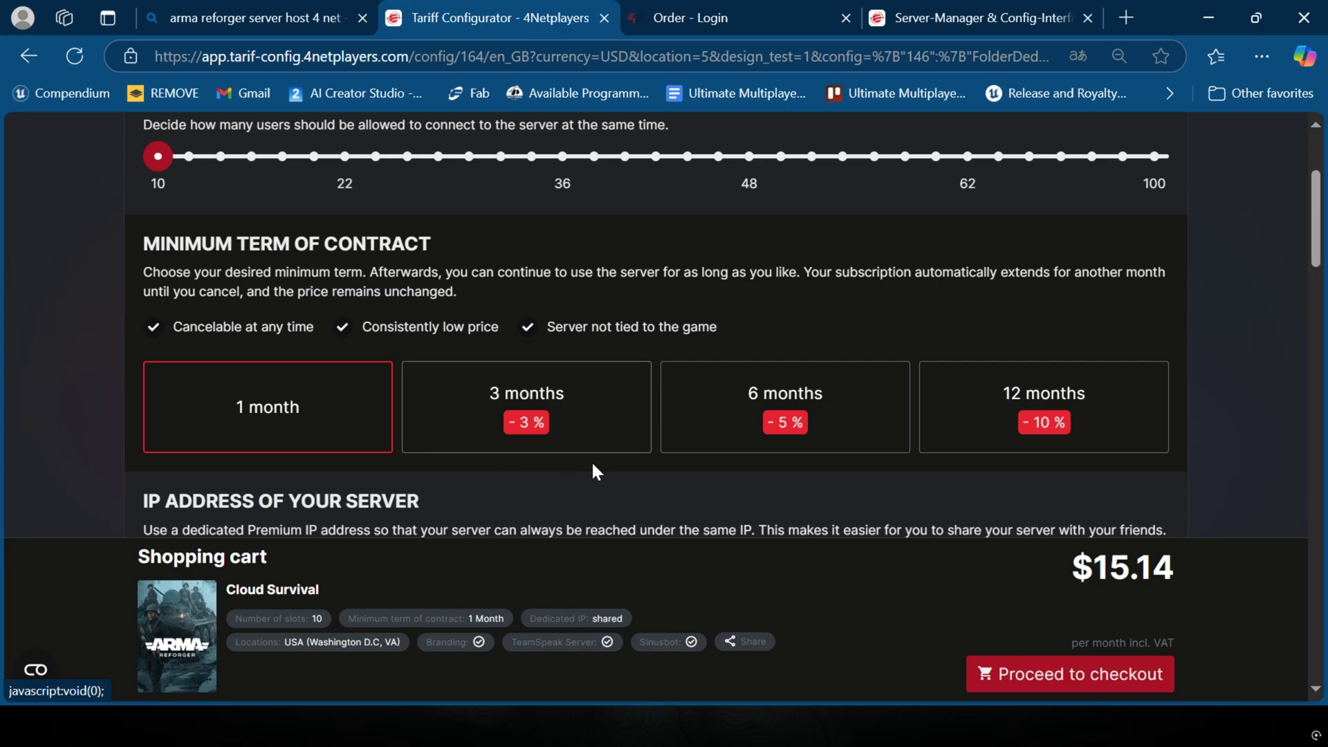
left_click_drag(1069, 567, 1193, 567)
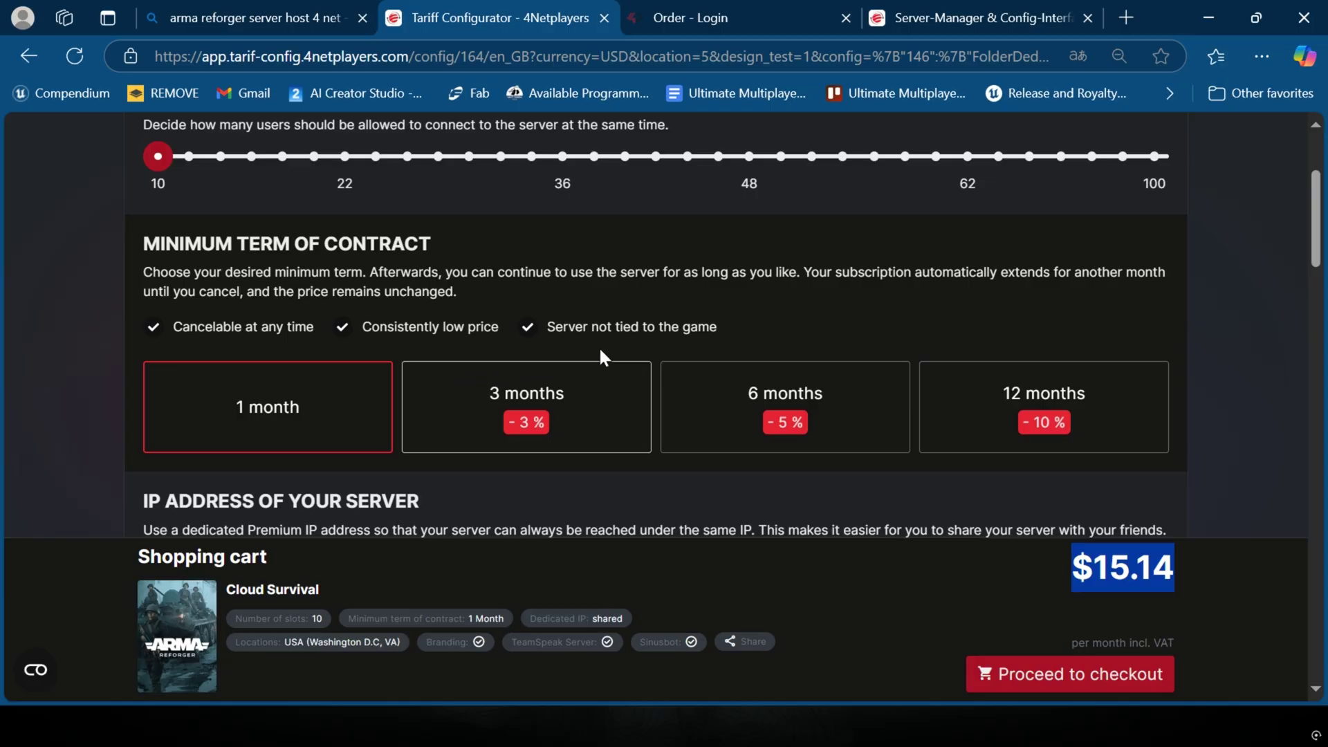
left_click(1027, 391)
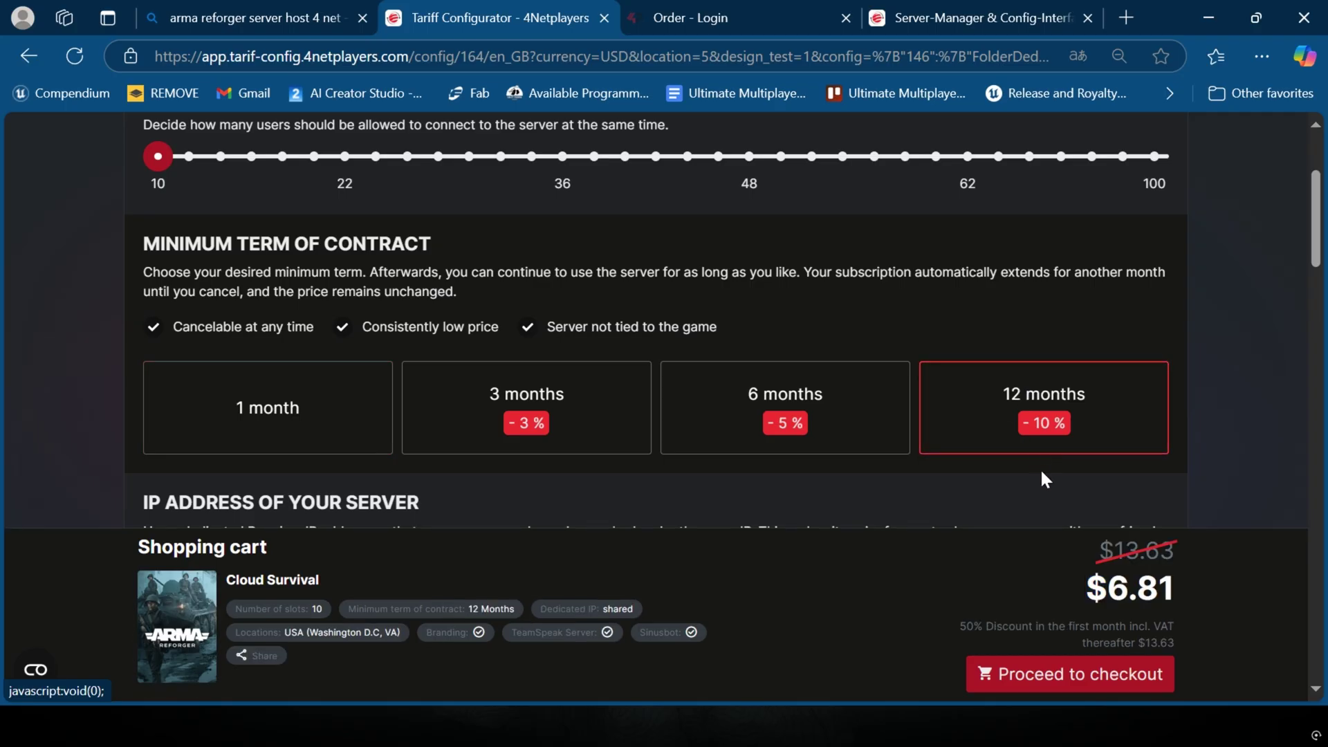
left_click_drag(1063, 569, 1176, 589)
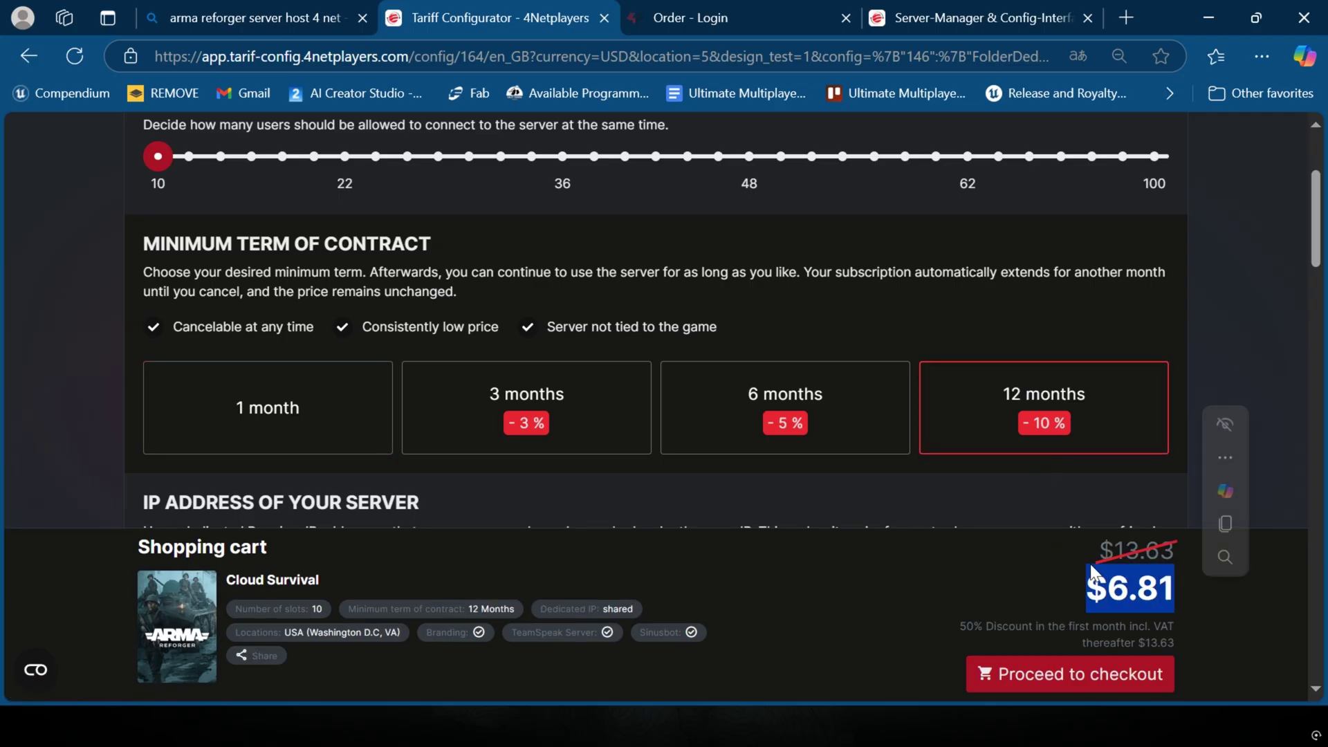
left_click(305, 417)
scroll(609, 344, "down", 3)
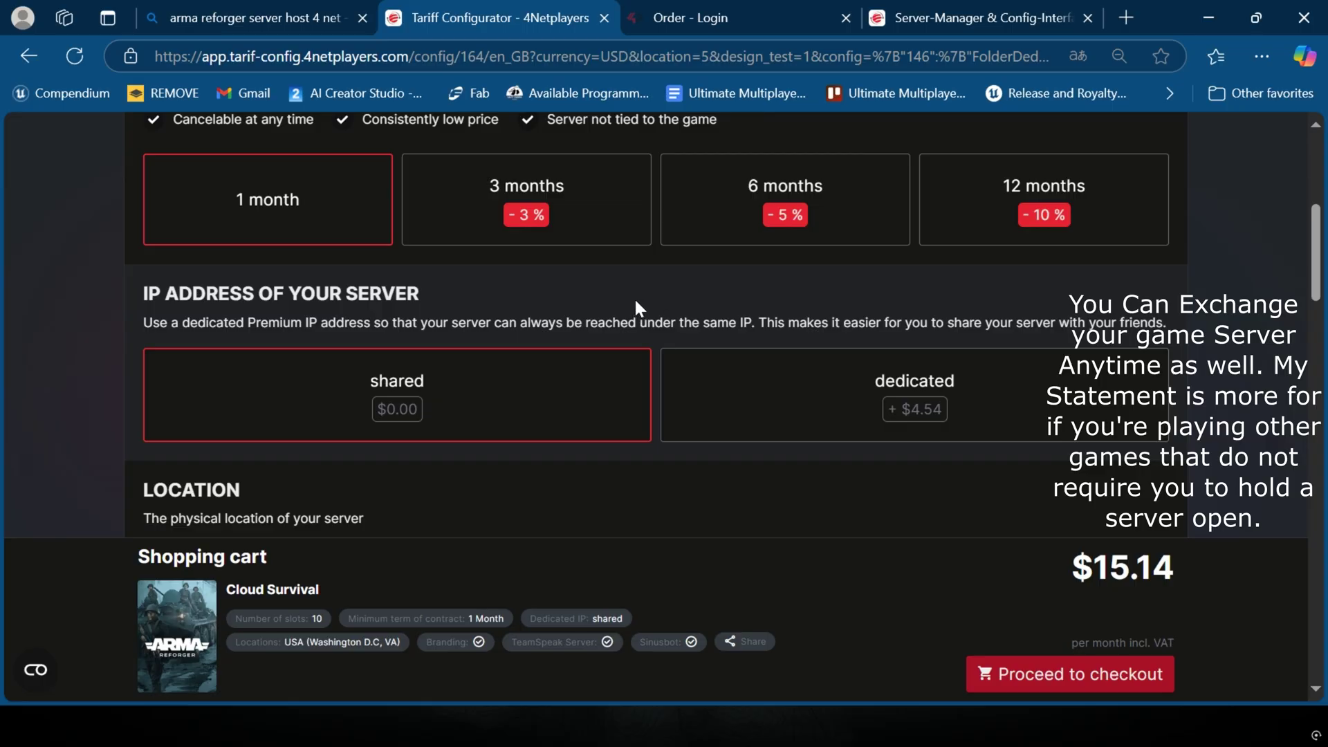
Step: Switch the server from a shared IP to a dedicated IP, bringing the cart to $19.68
left_click_drag(1058, 581, 1218, 579)
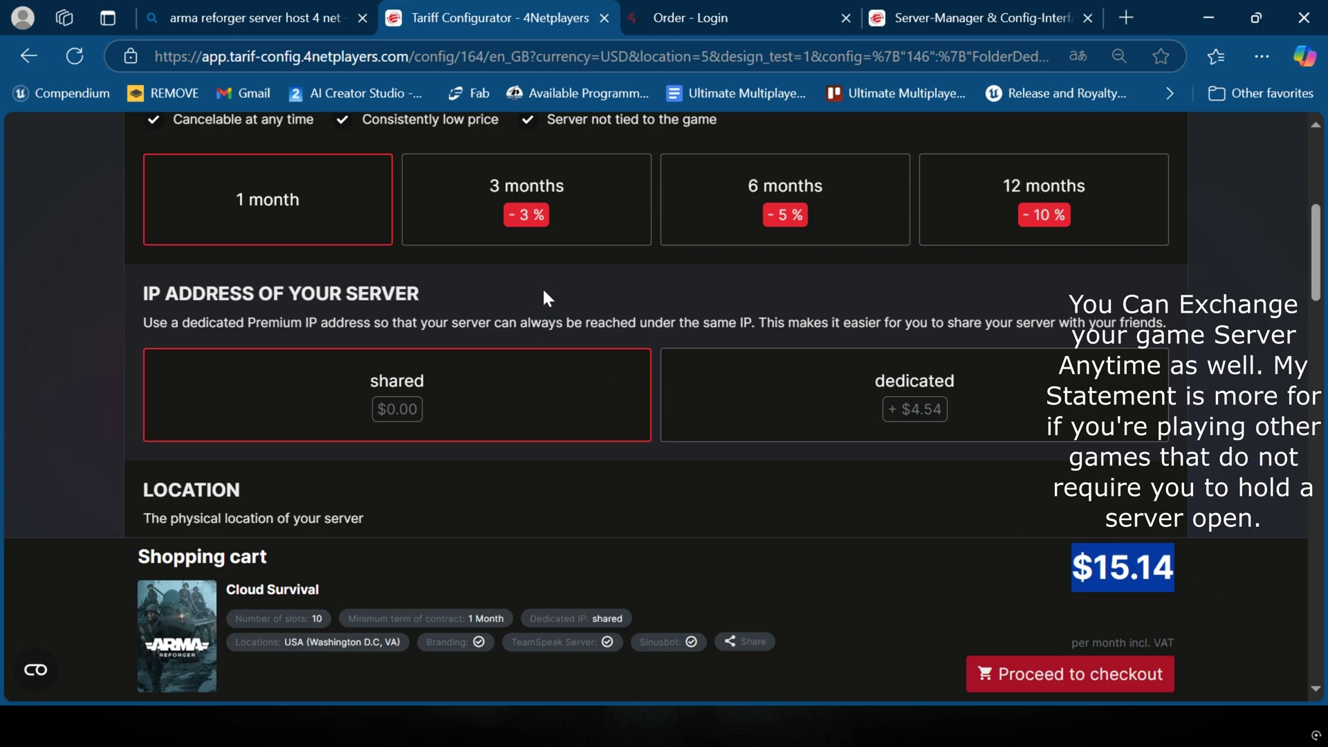
scroll(543, 297, "down", 2)
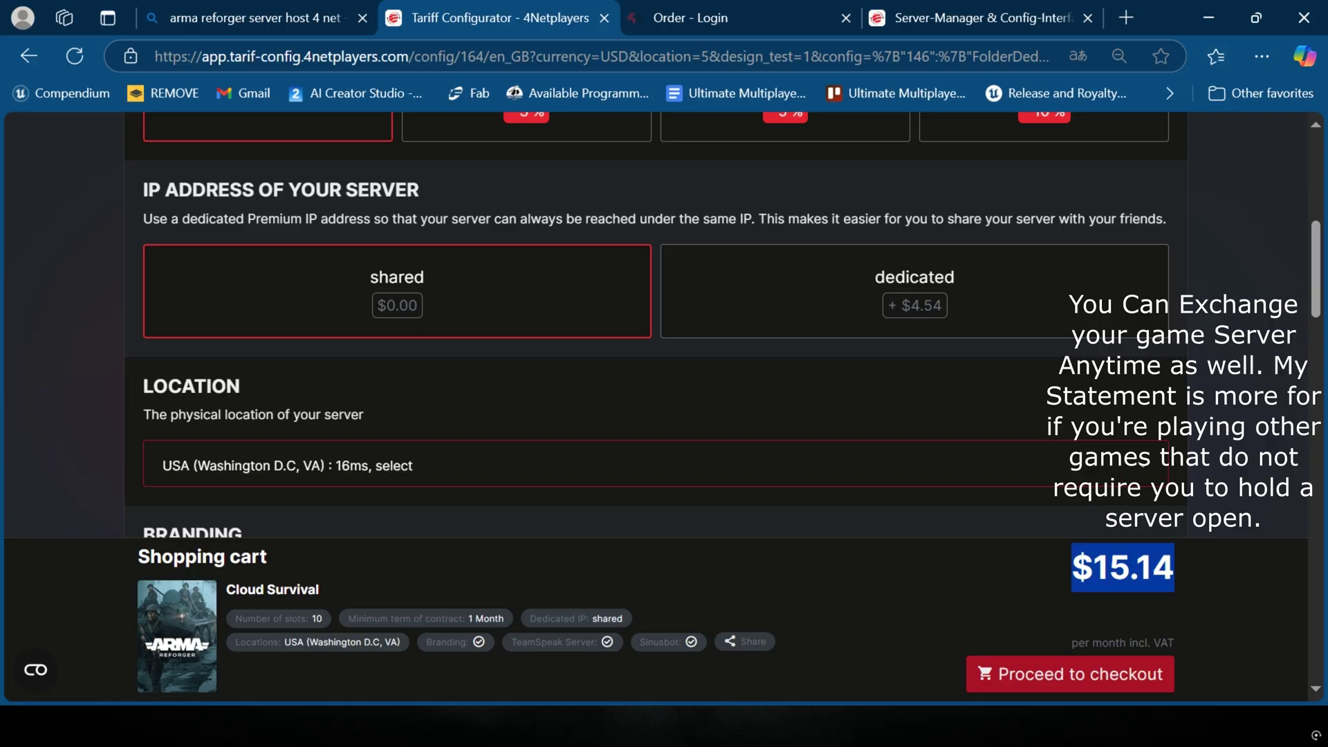
left_click(846, 286)
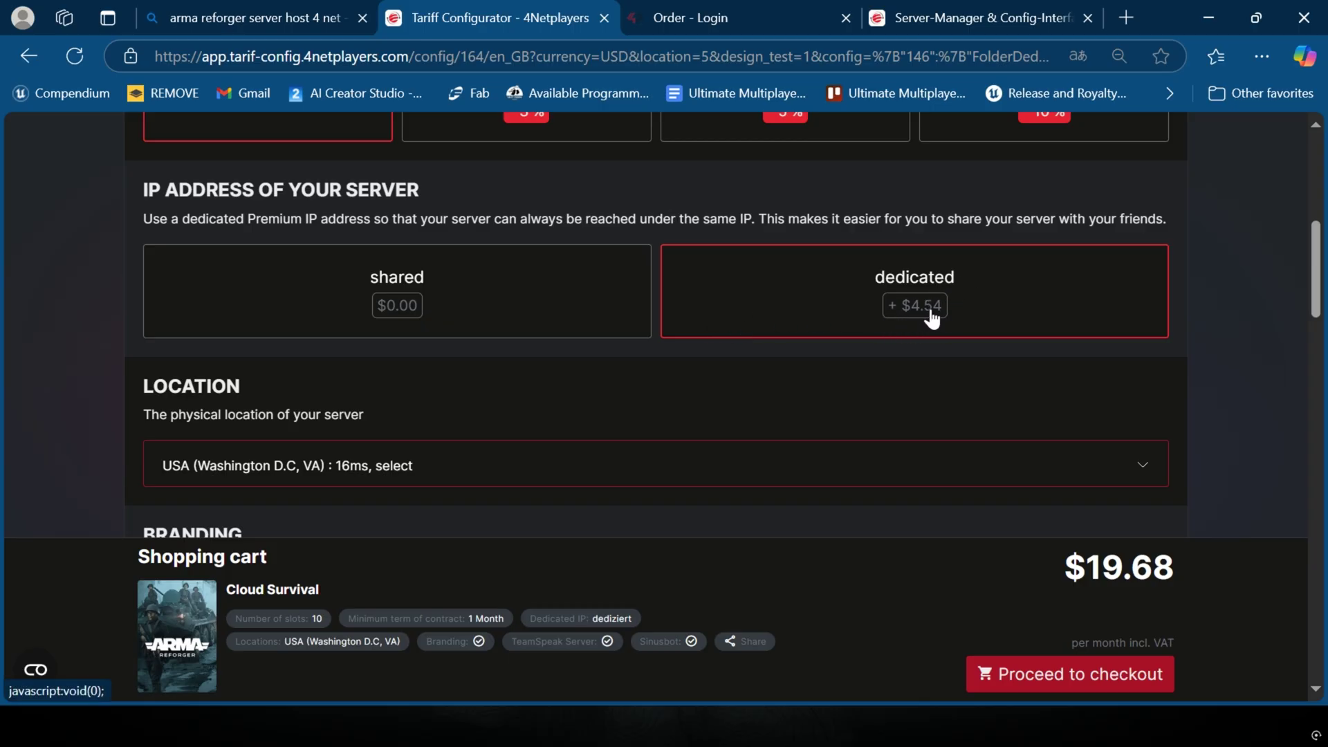
left_click_drag(759, 219, 1168, 238)
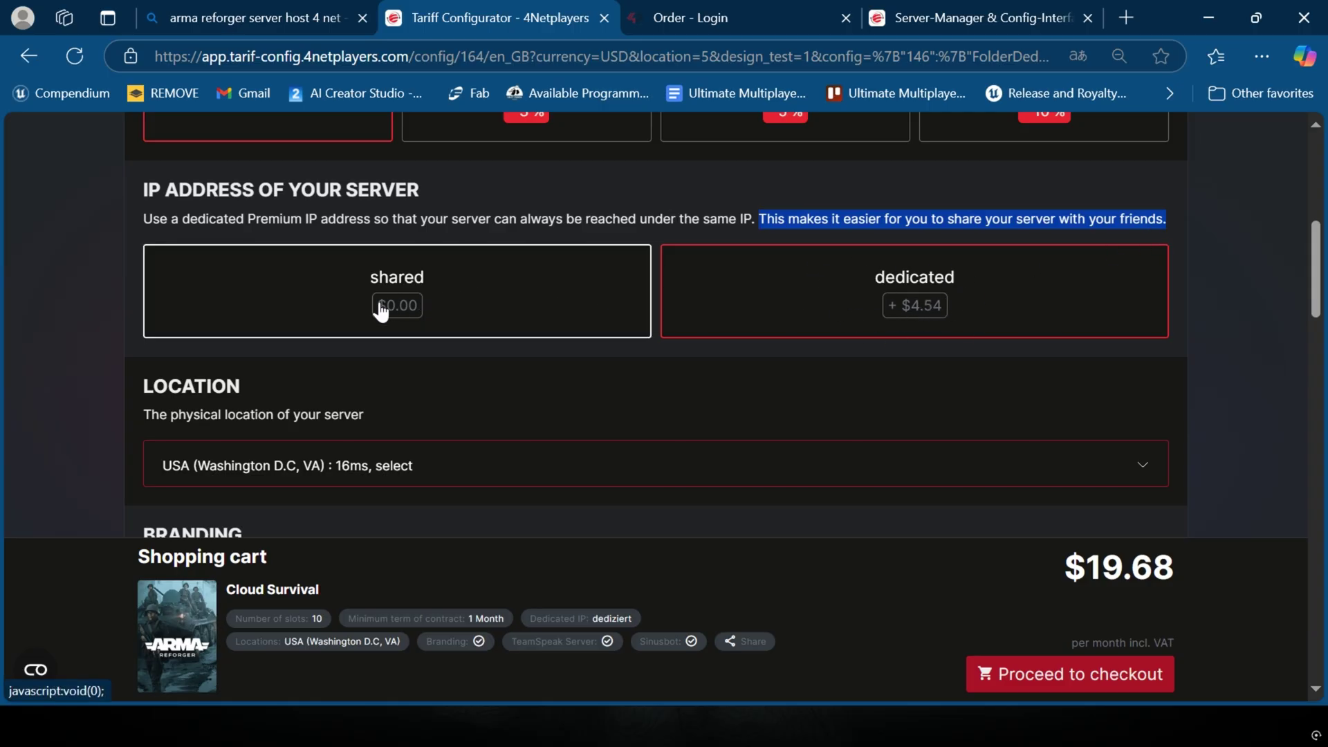
scroll(484, 312, "down", 3)
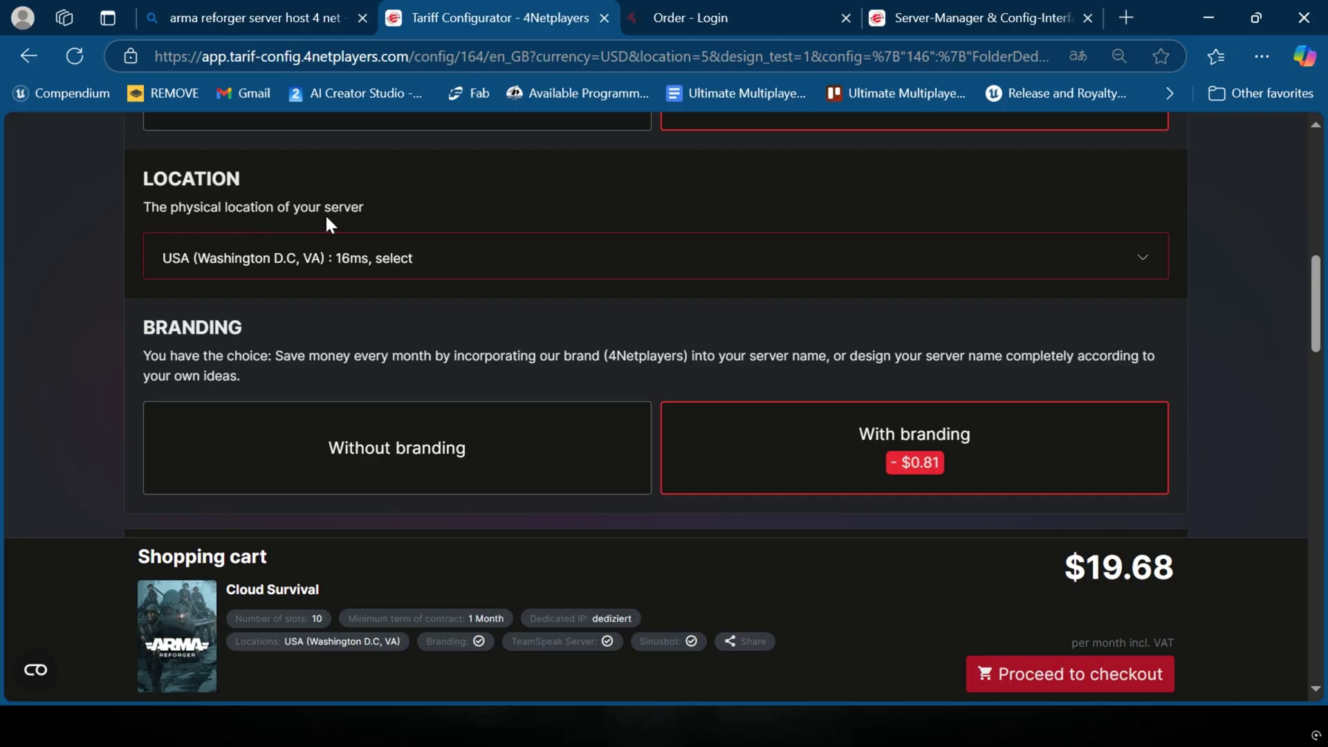
Step: Show the server location list, where Washington D.C. is fastest at 16ms
left_click_drag(392, 207, 112, 217)
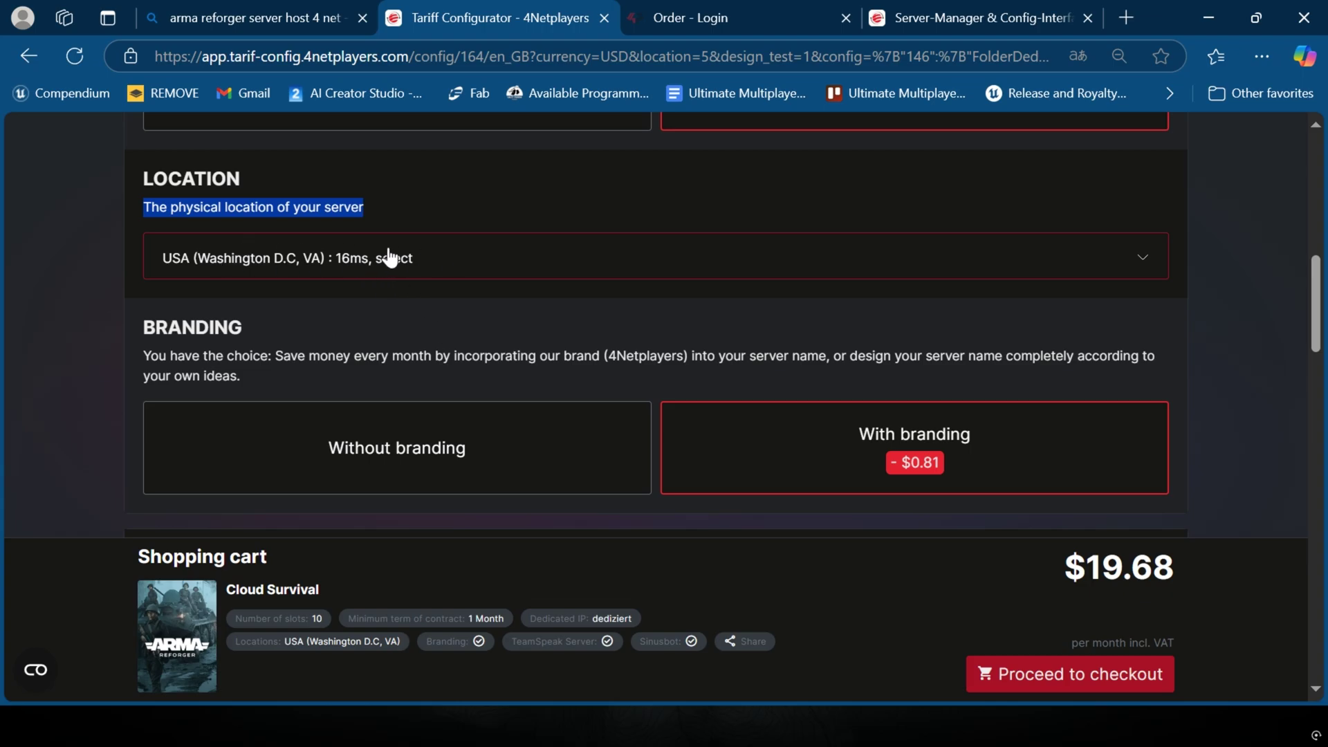
left_click(458, 270)
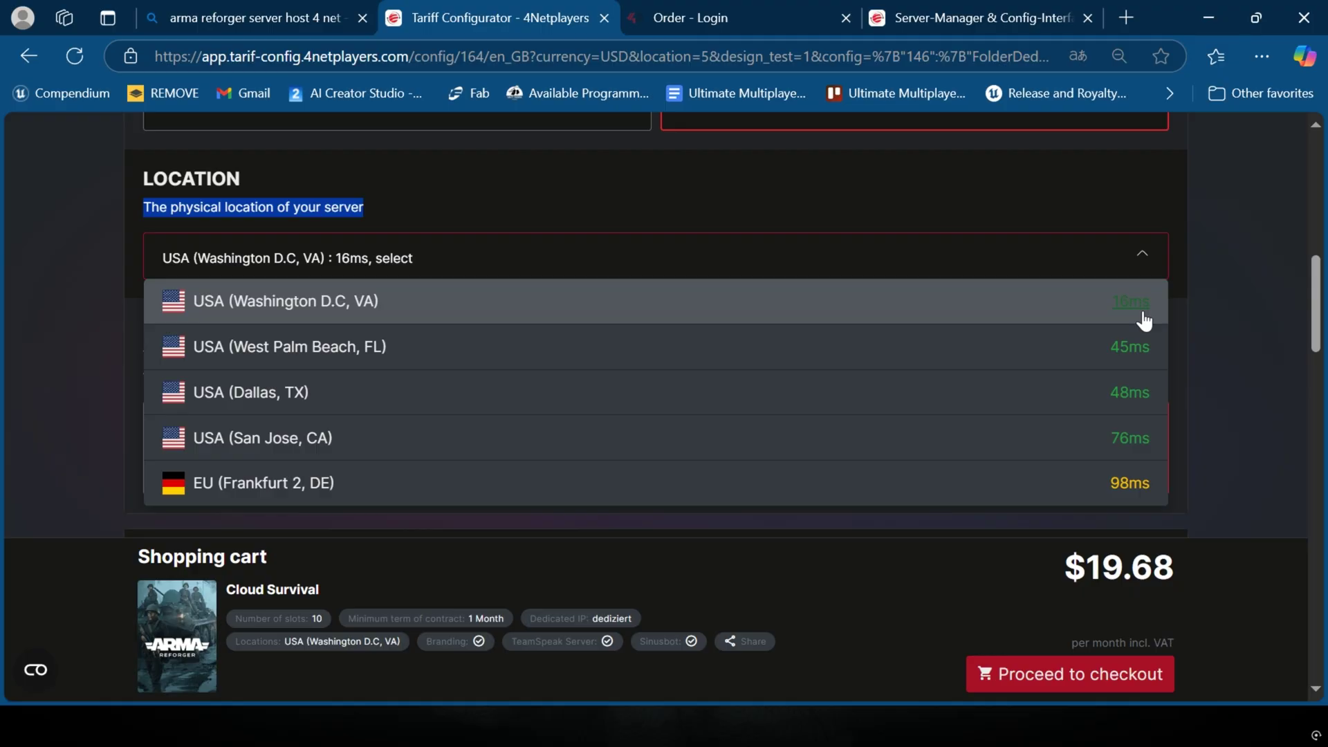
Step: Keep Washington as the location and try Without branding before returning to With branding
left_click(483, 263)
scroll(408, 305, "down", 3)
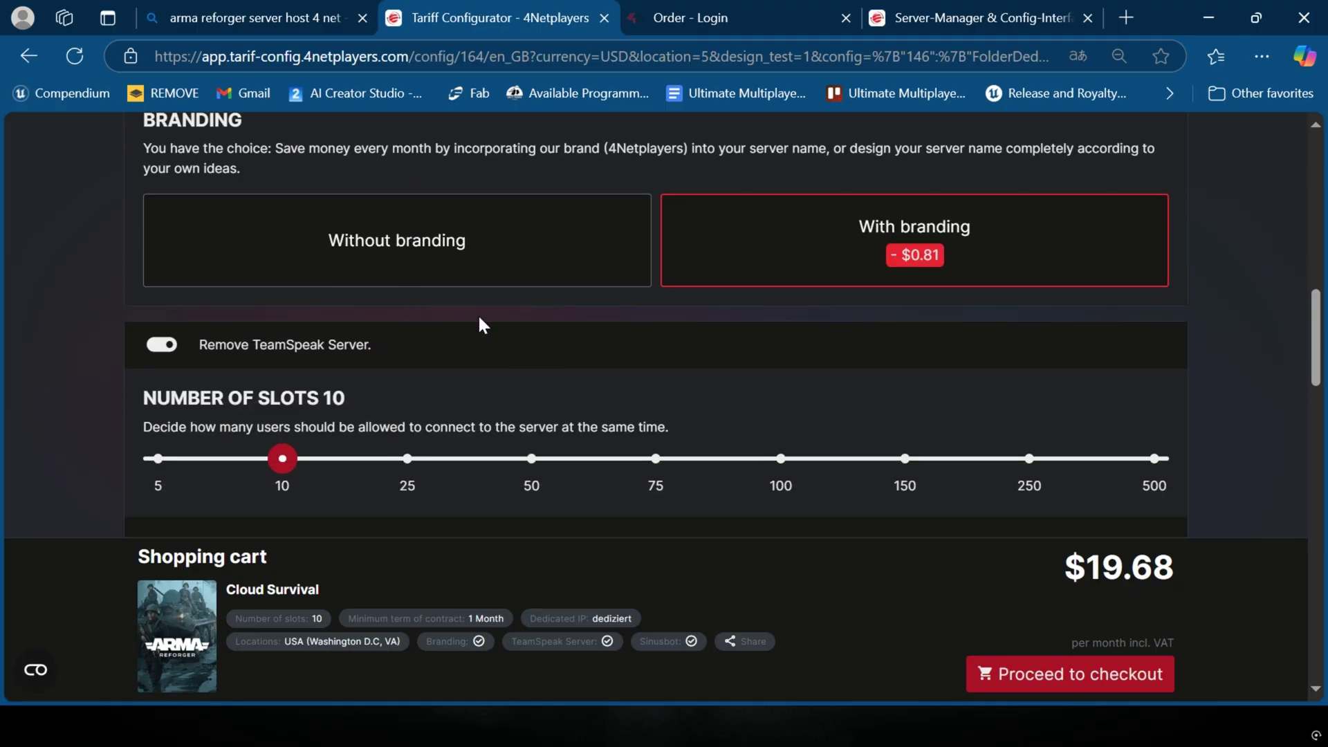
scroll(477, 330, "up", 2)
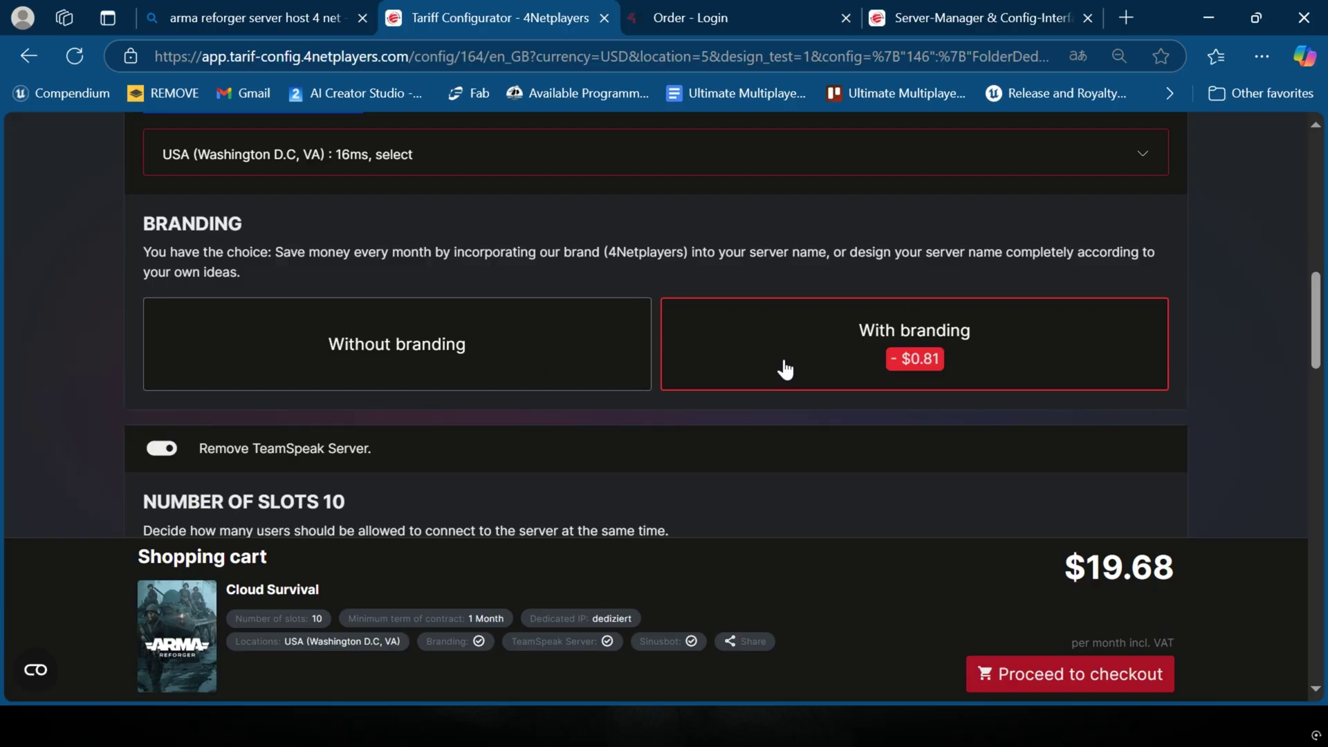
left_click(396, 359)
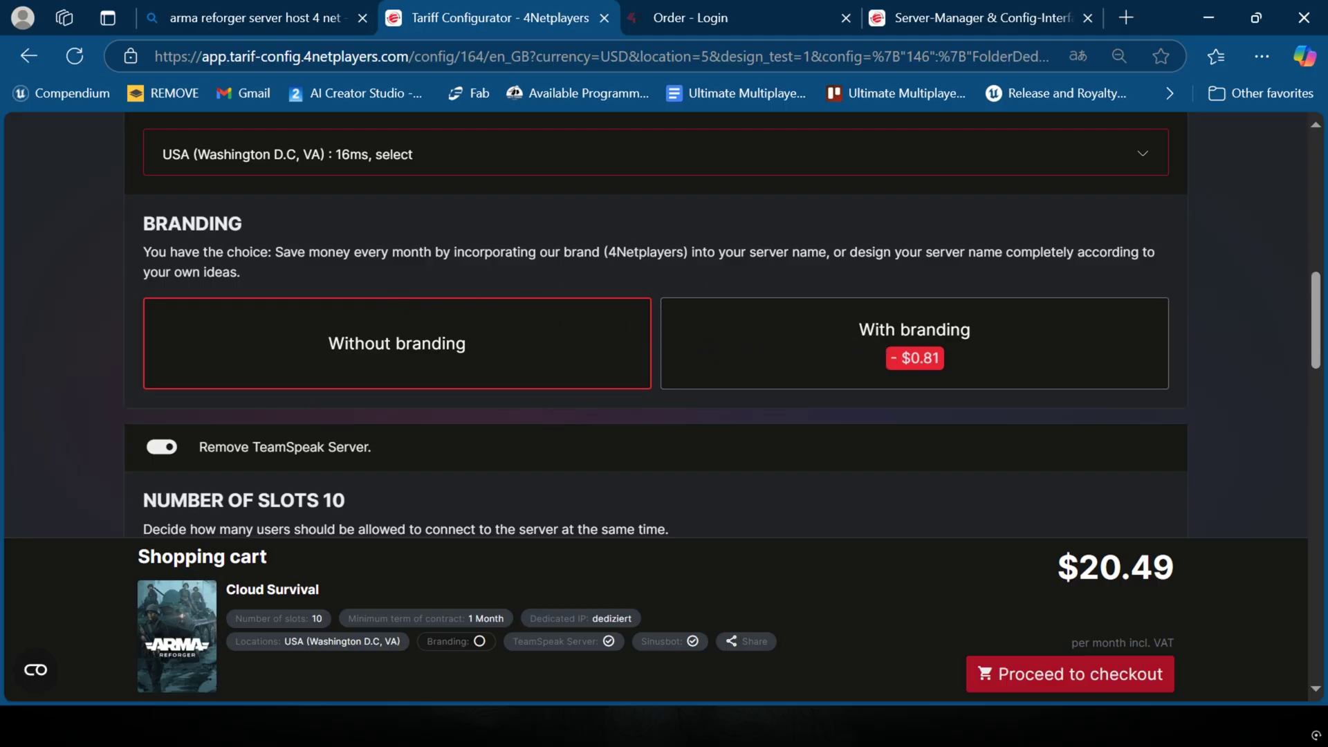
left_click_drag(626, 252, 658, 252)
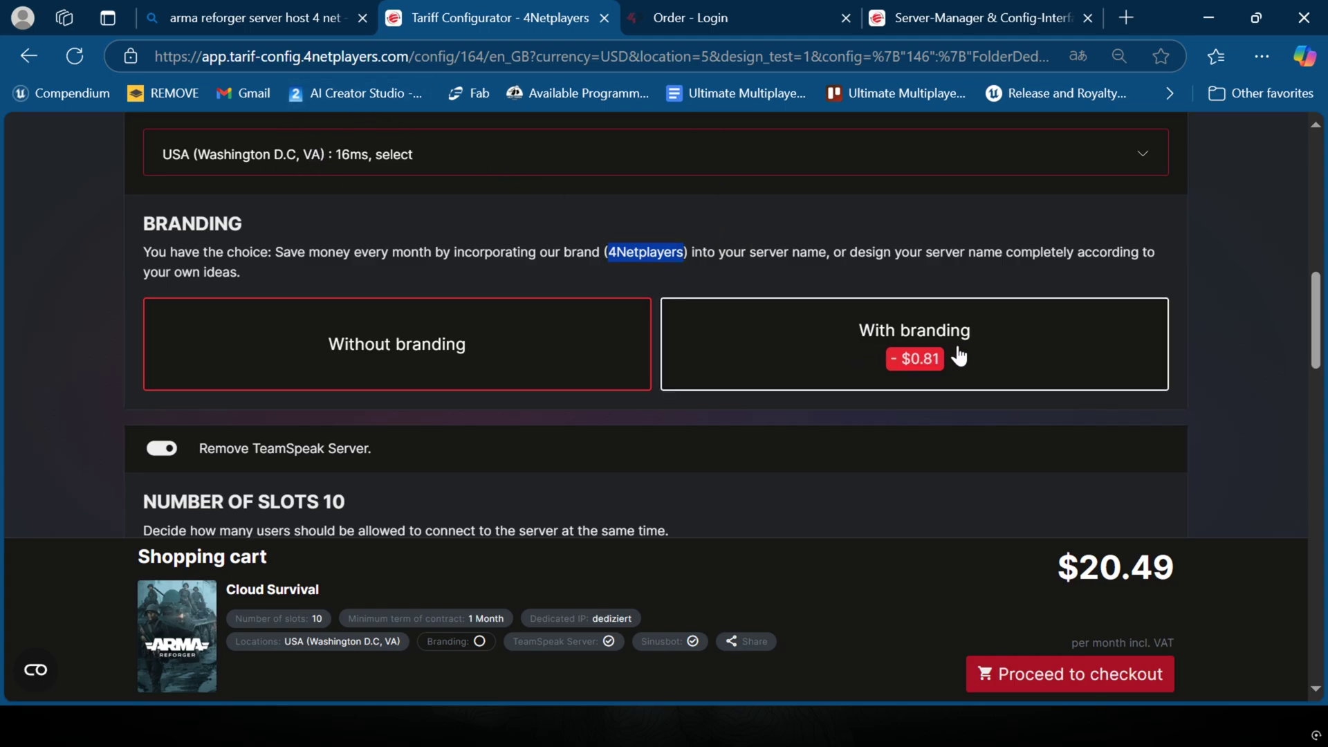
left_click(837, 341)
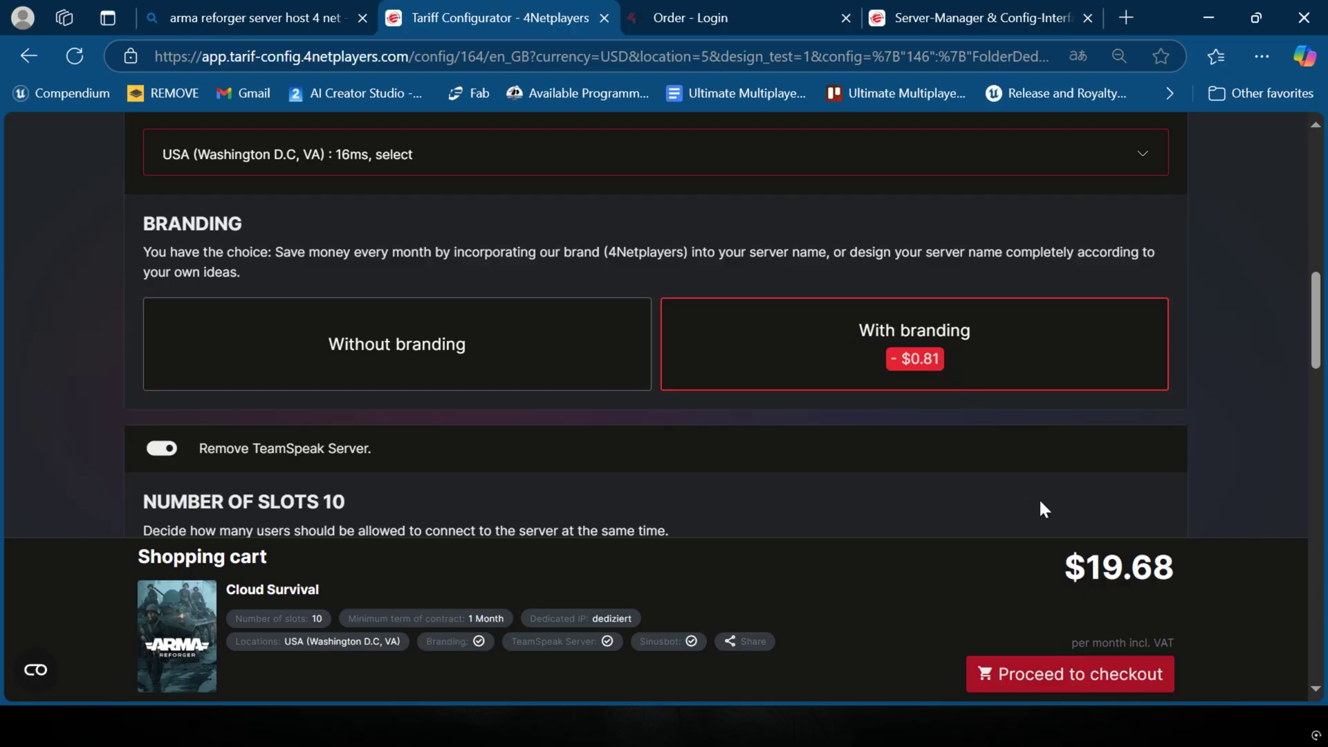
double_click(1129, 568)
Step: Switch off the TeamSpeak server in the tariff, keeping the price at $19.68
scroll(455, 302, "up", 10)
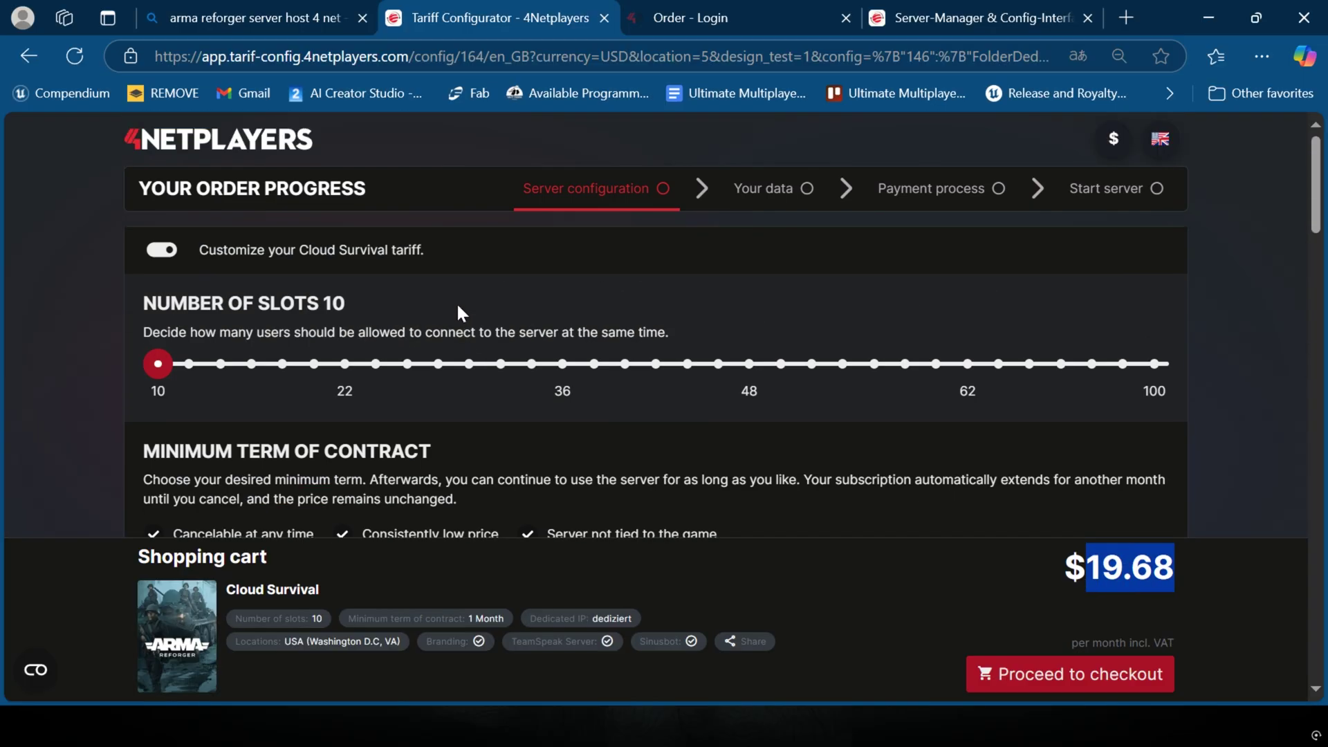
scroll(477, 290, "down", 9)
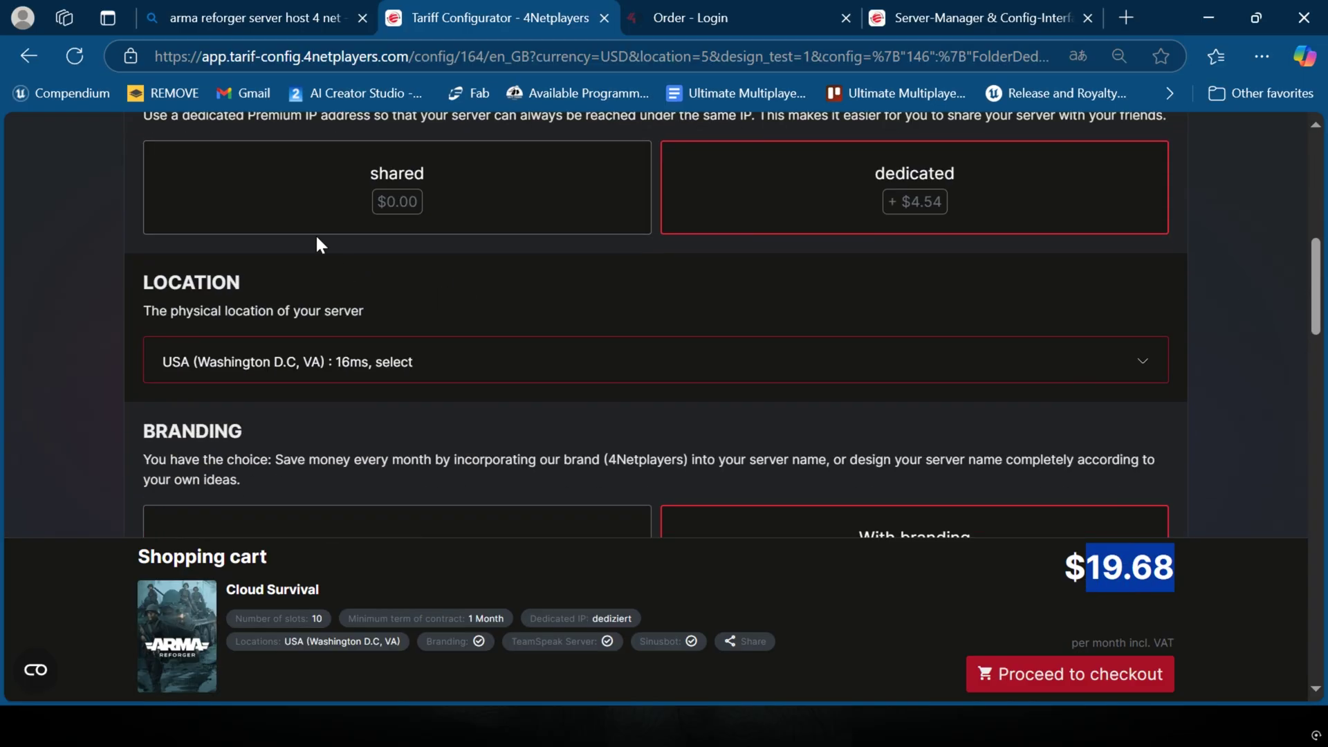
scroll(308, 231, "up", 3)
scroll(783, 343, "down", 9)
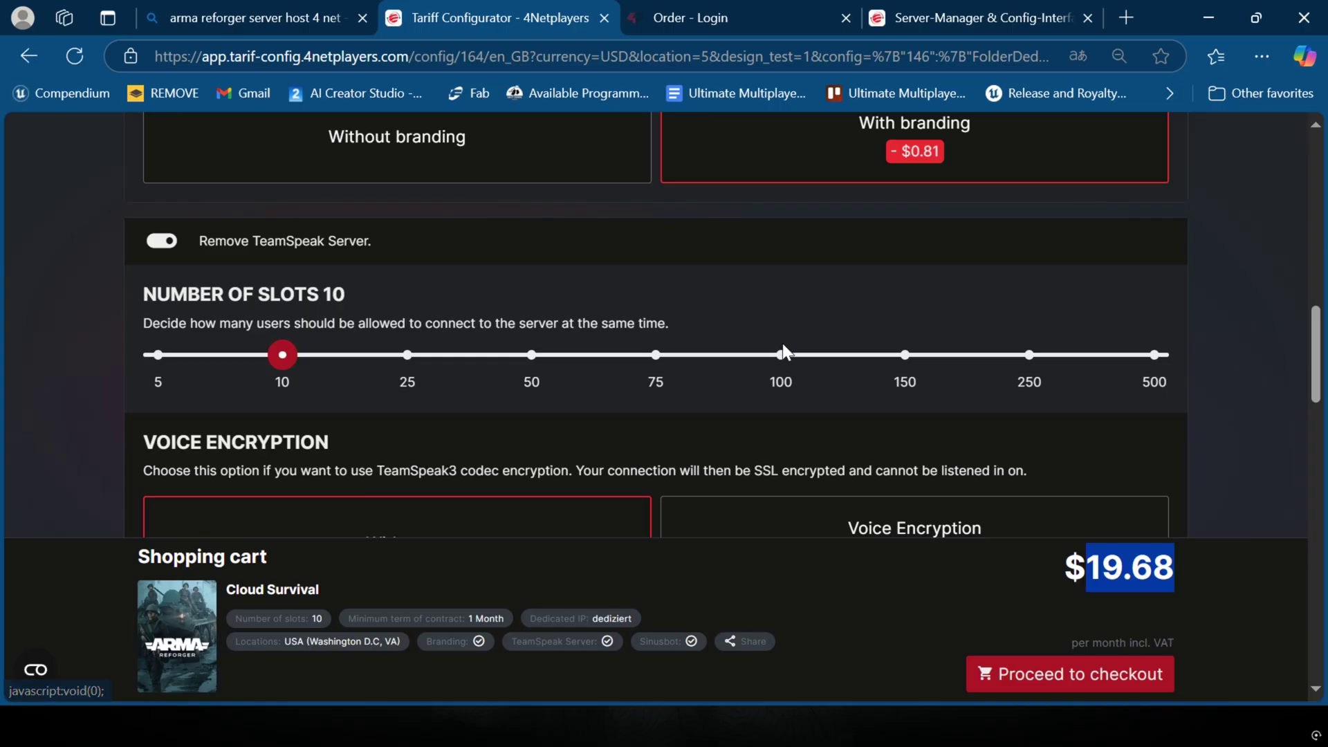
scroll(771, 341, "up", 3)
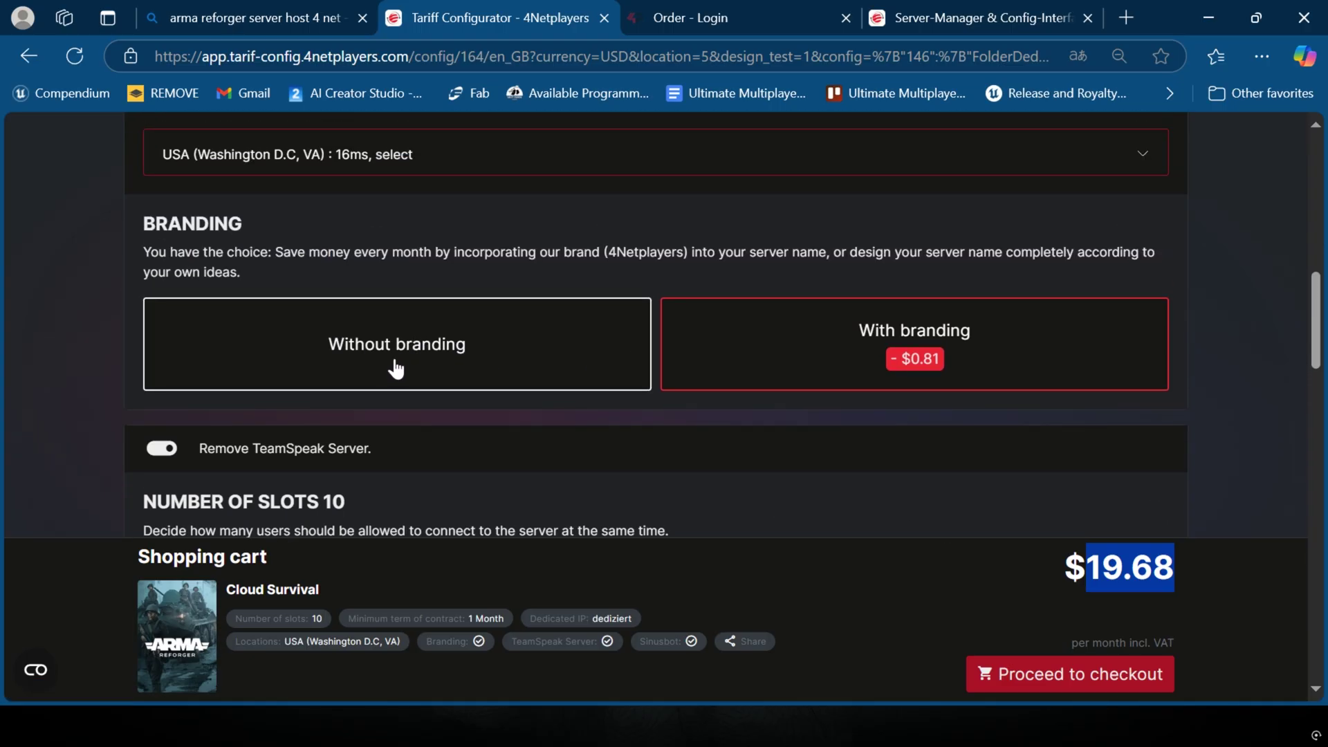
scroll(408, 319, "down", 2)
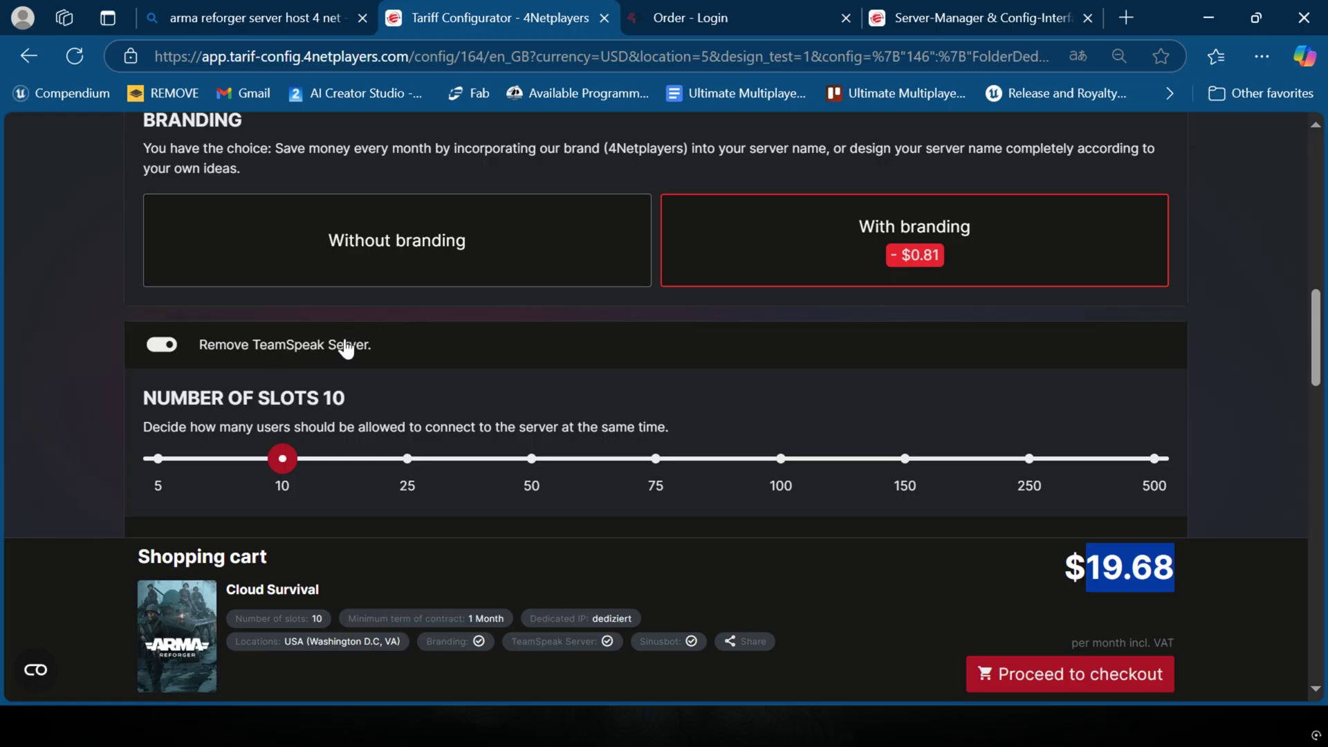
left_click(275, 346)
scroll(326, 335, "down", 3)
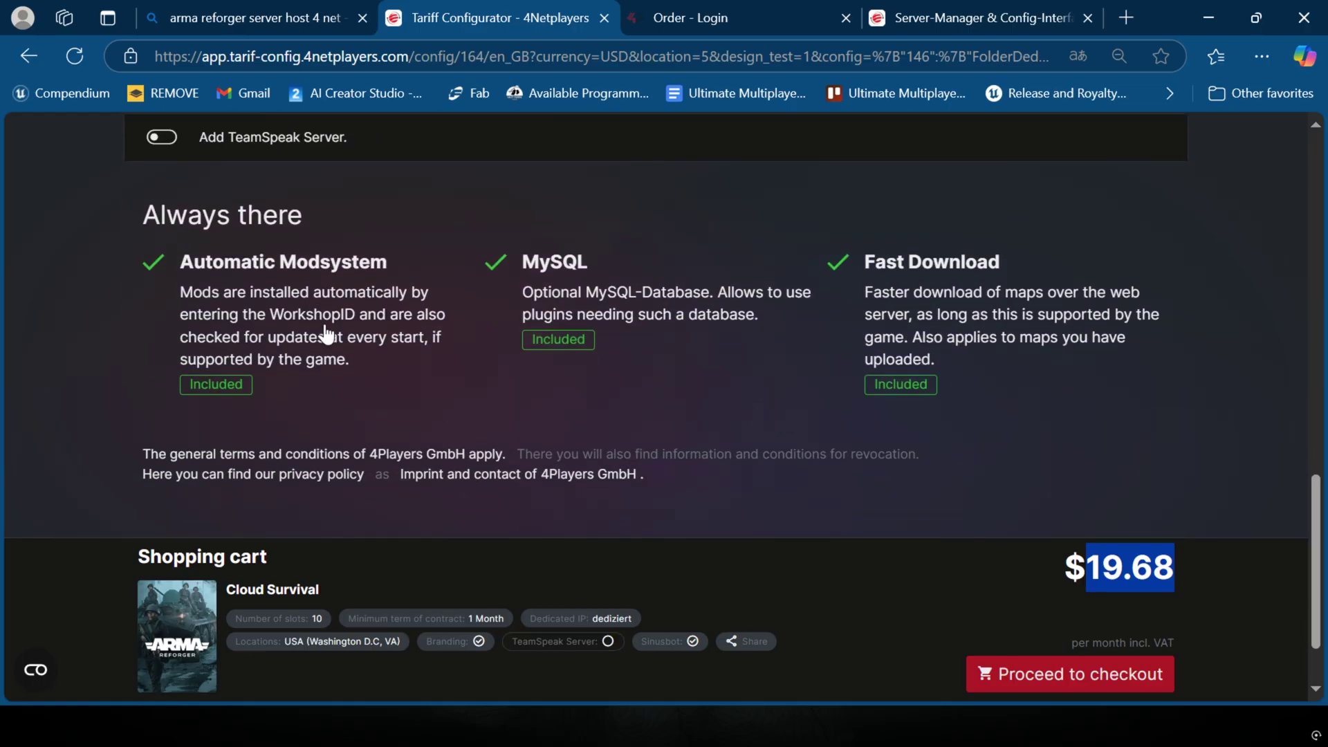
Step: Turn the TeamSpeak server back on in the tariff
left_click(161, 241)
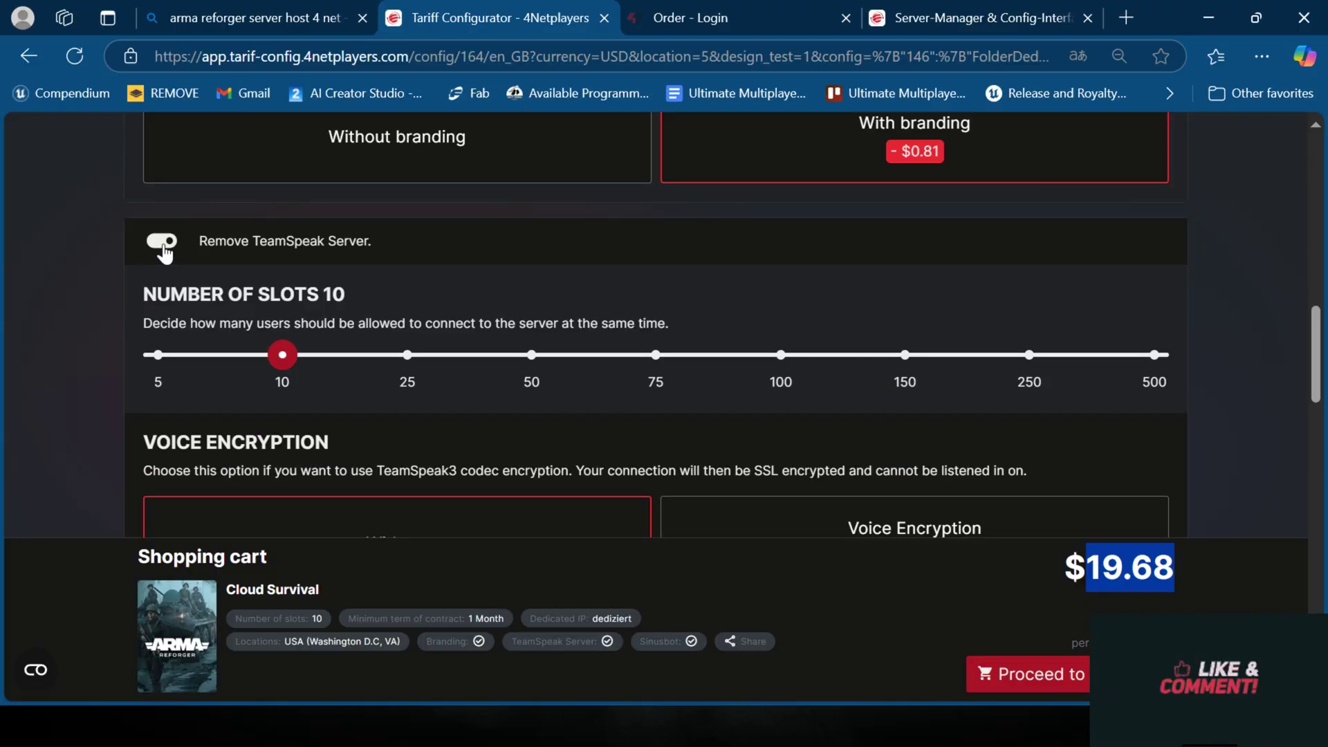
left_click(167, 243)
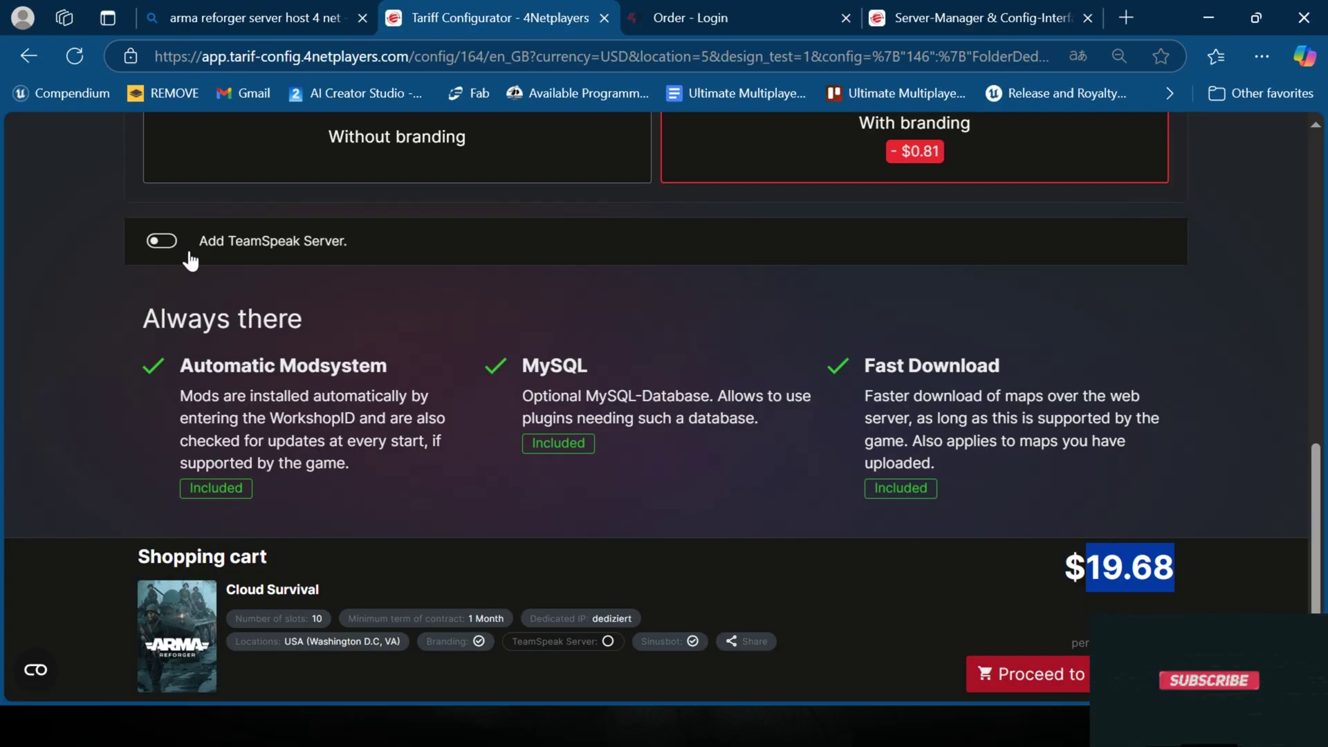
left_click(161, 242)
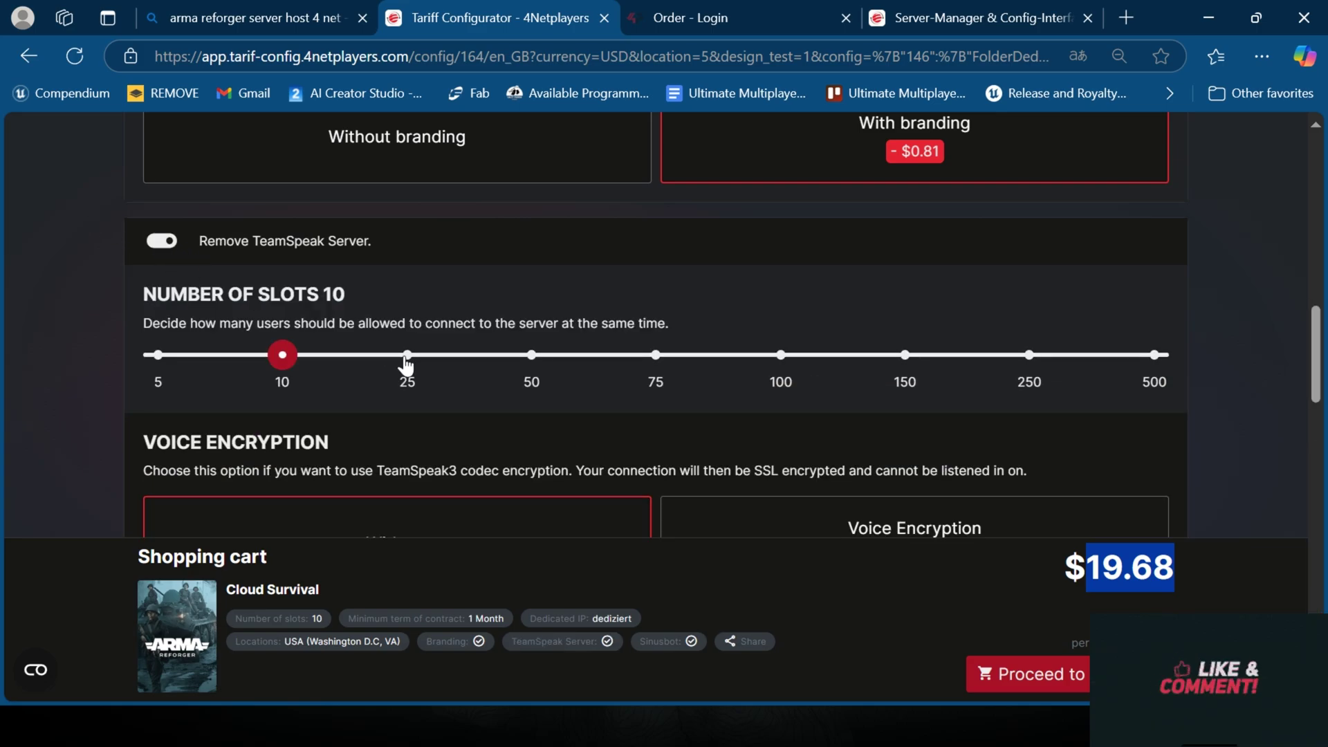
Step: Try TeamSpeak slot counts of 250, 100, 500, 150 and 10, settling on 5 for $21.38
left_click(978, 351)
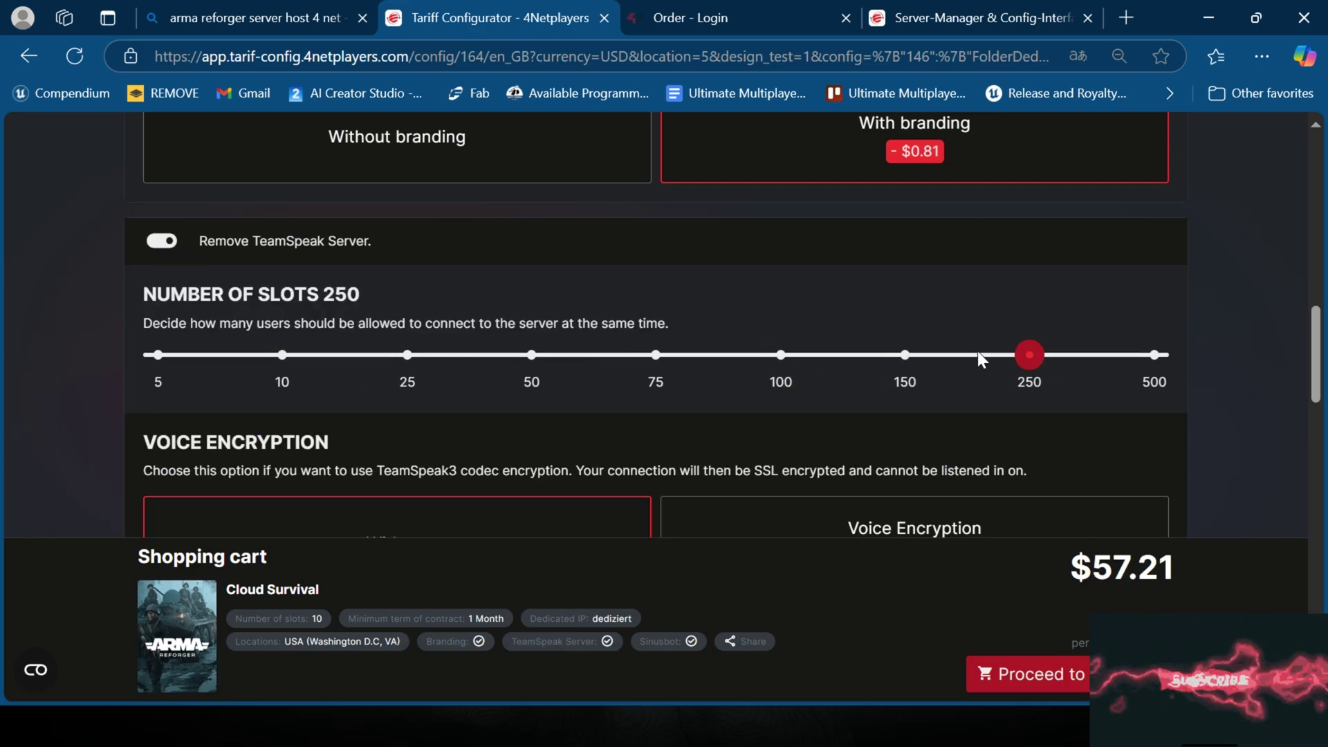
left_click(780, 355)
left_click(1155, 355)
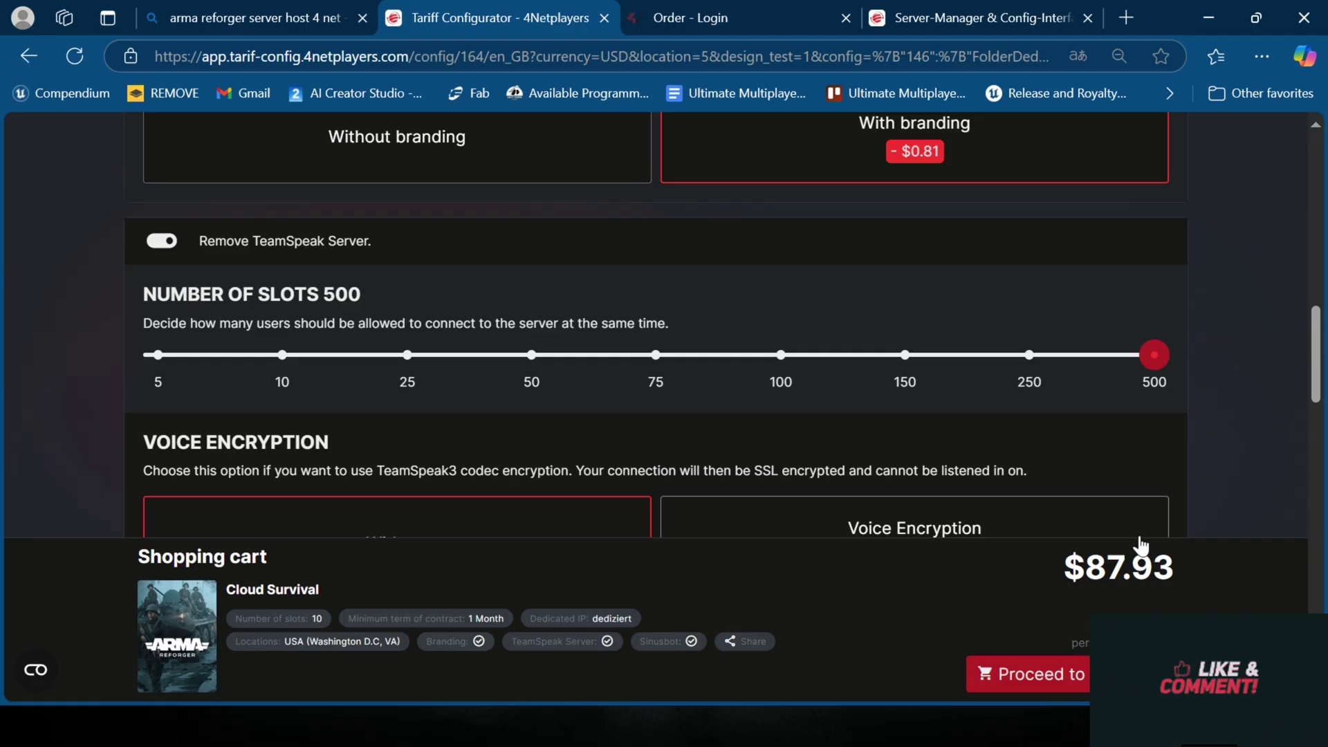
left_click_drag(1183, 575, 1087, 574)
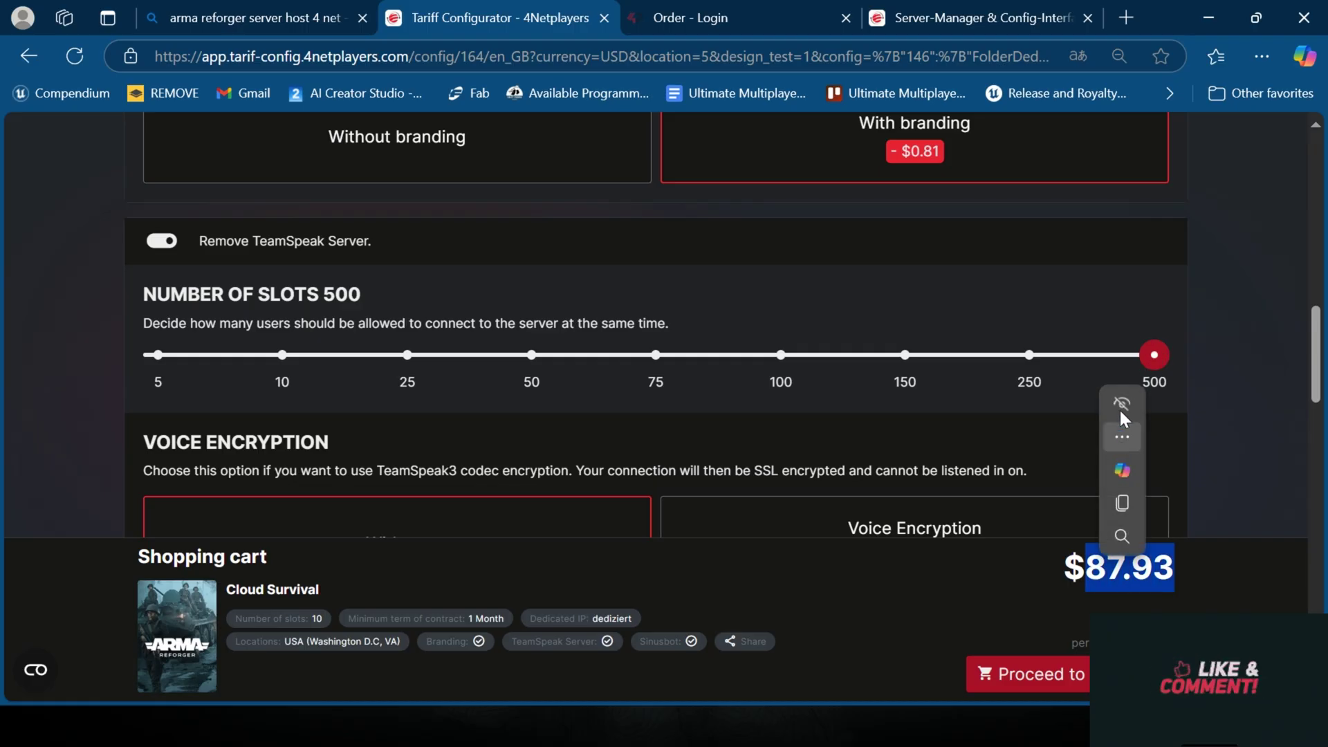
left_click_drag(1150, 355, 826, 383)
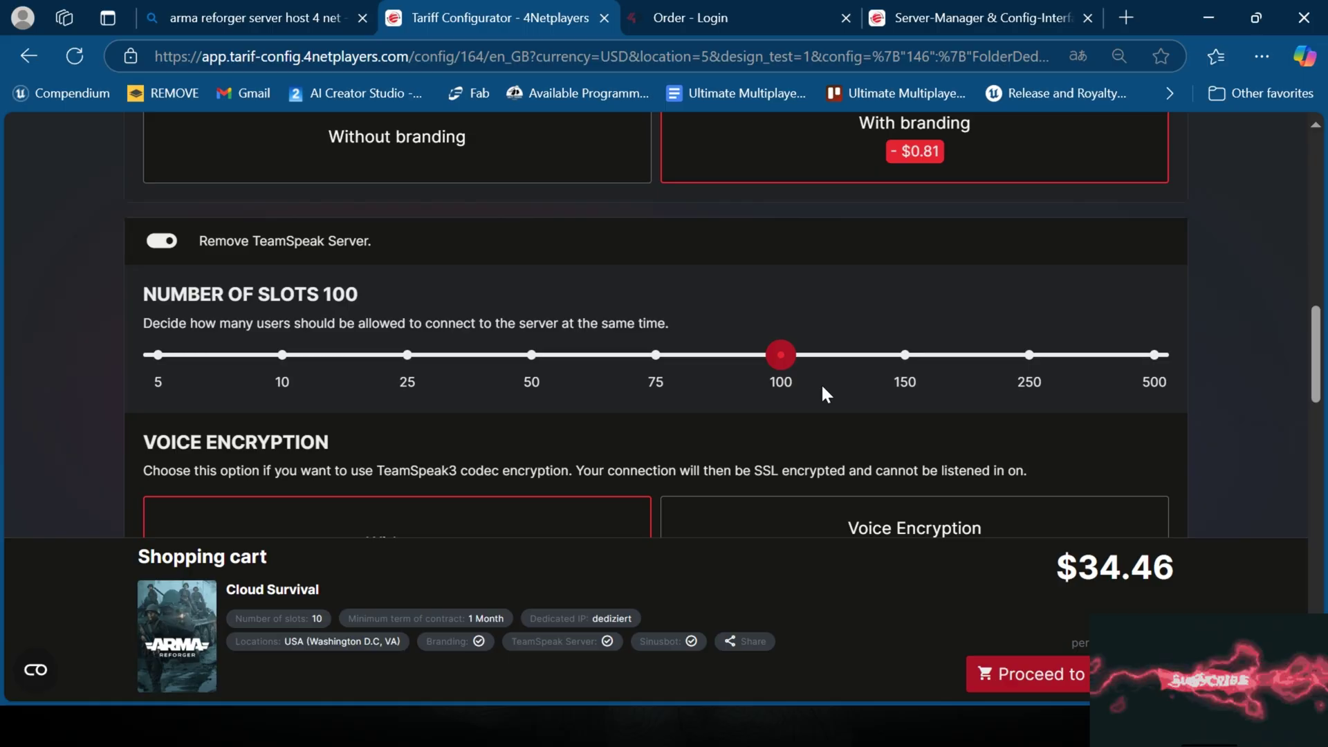
left_click(855, 374)
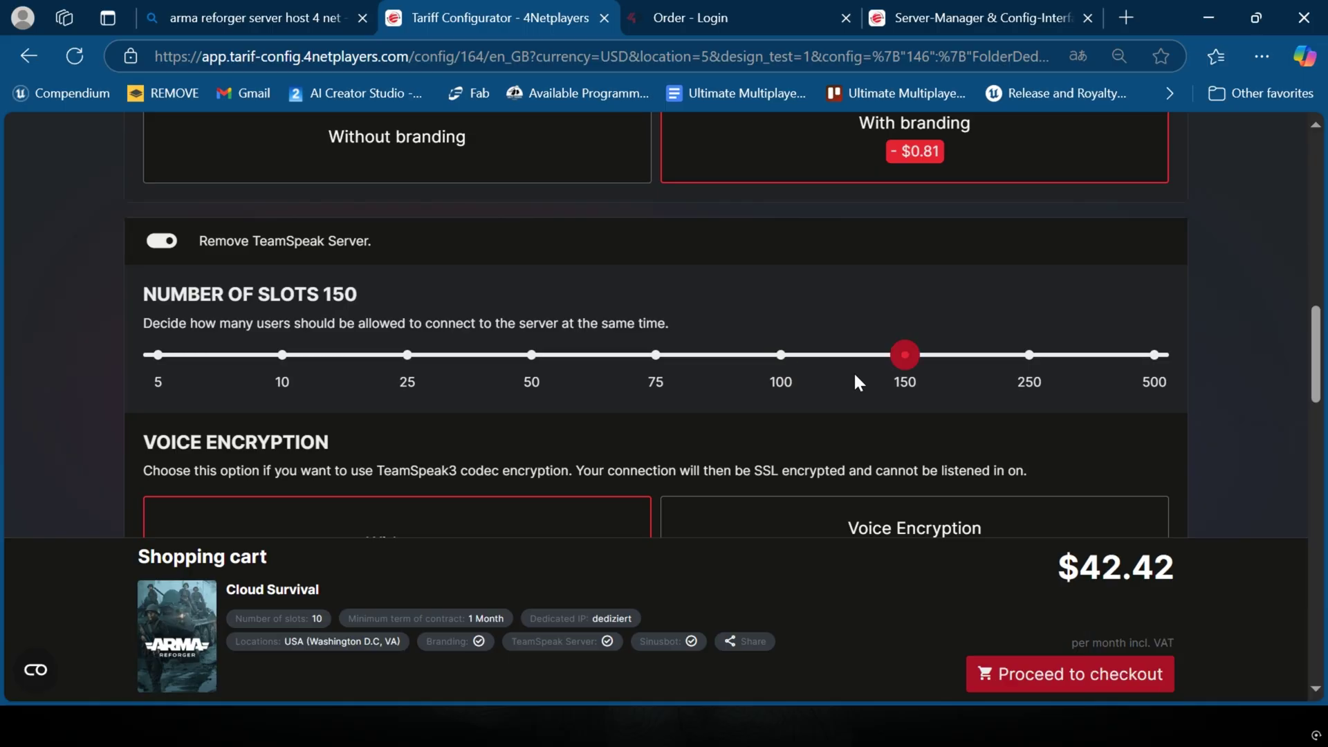
left_click_drag(912, 350, 322, 351)
left_click_drag(237, 355, 408, 357)
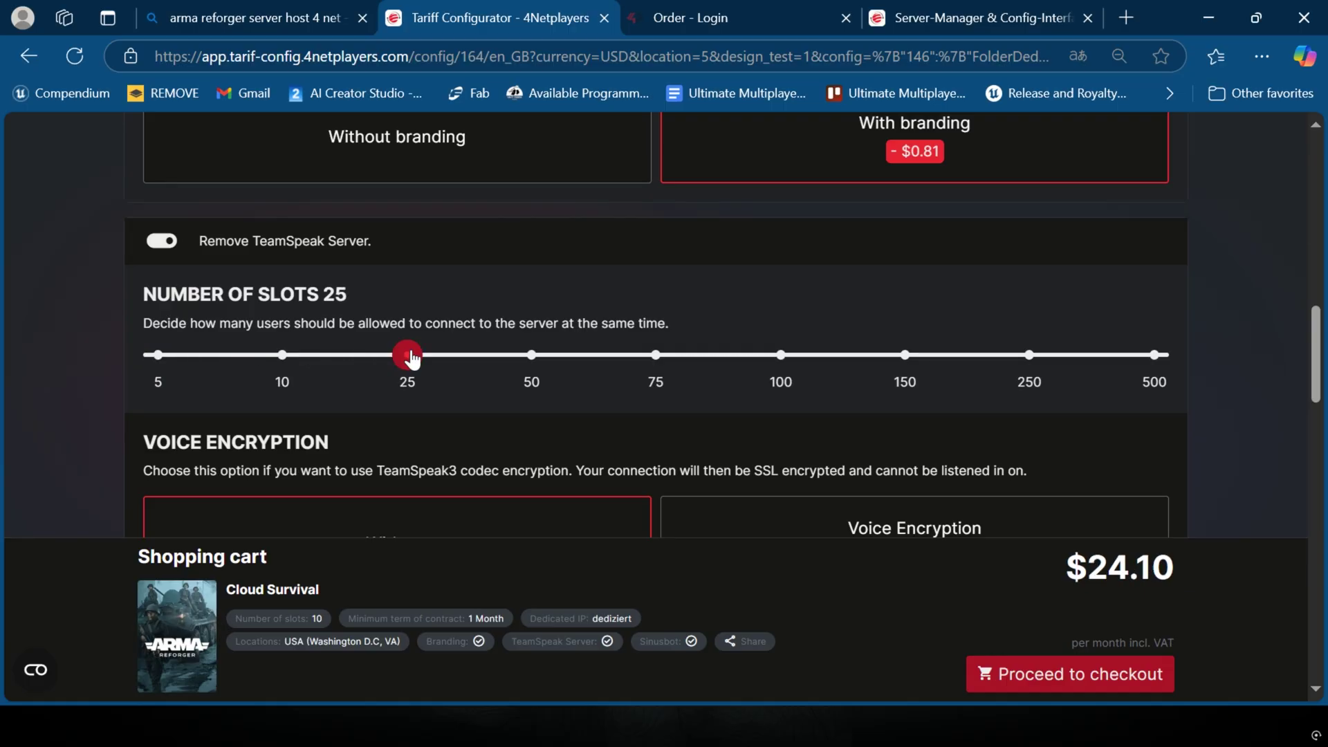
left_click_drag(412, 358, 159, 356)
Step: Switch the TeamSpeak server off again, returning the monthly price to $19.68
scroll(222, 309, "down", 4)
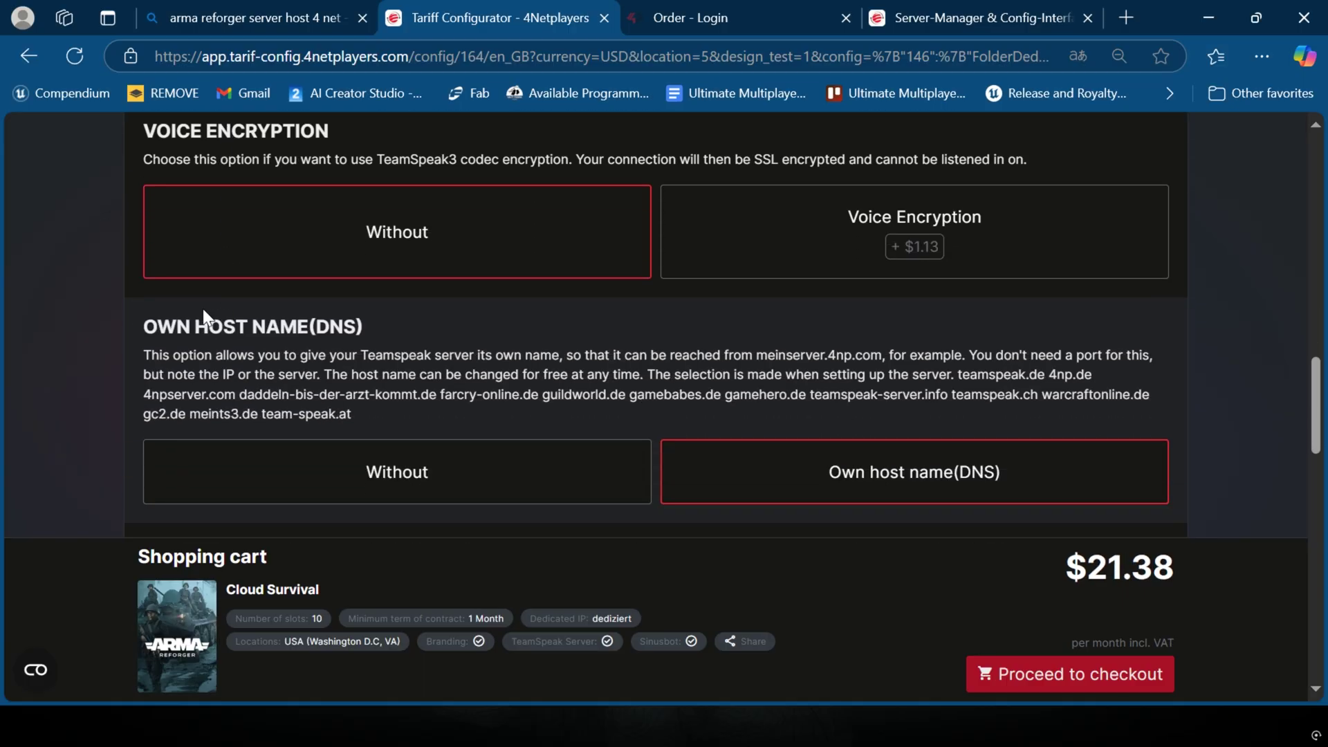
scroll(282, 341, "down", 7)
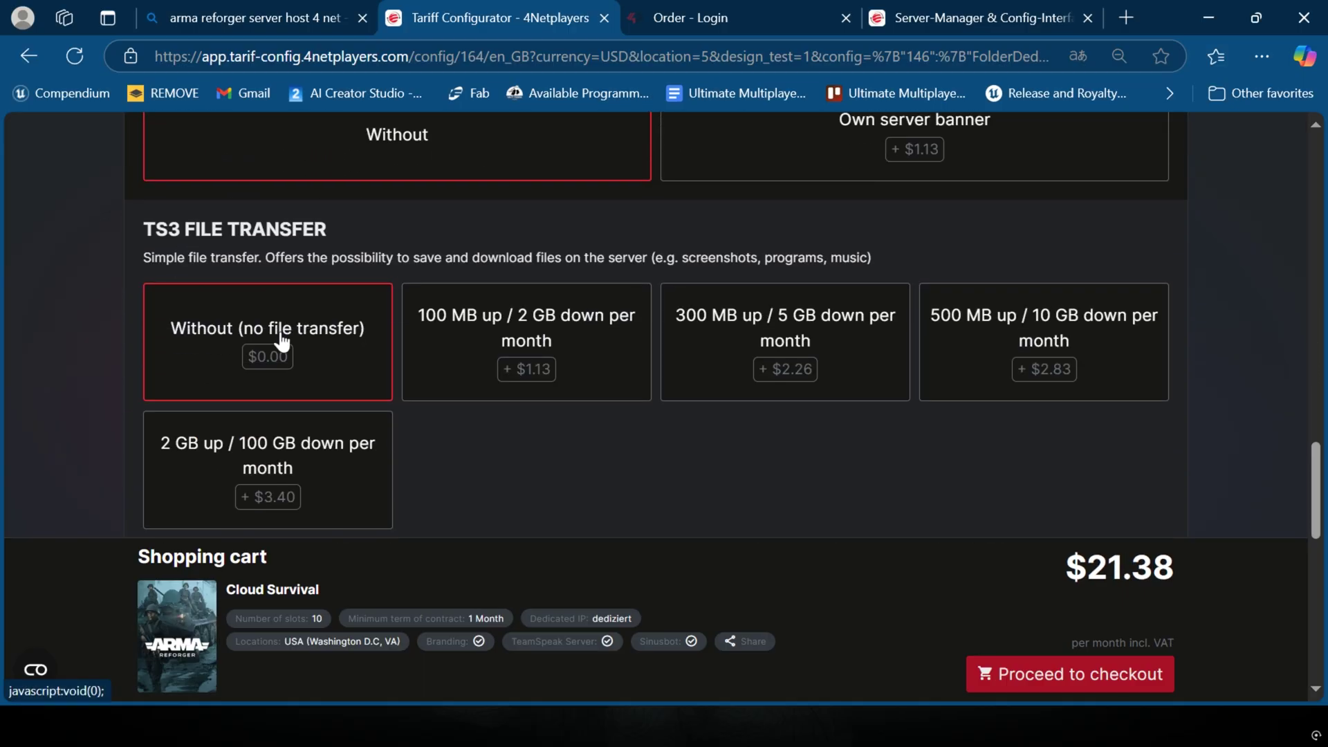
scroll(558, 442, "up", 4)
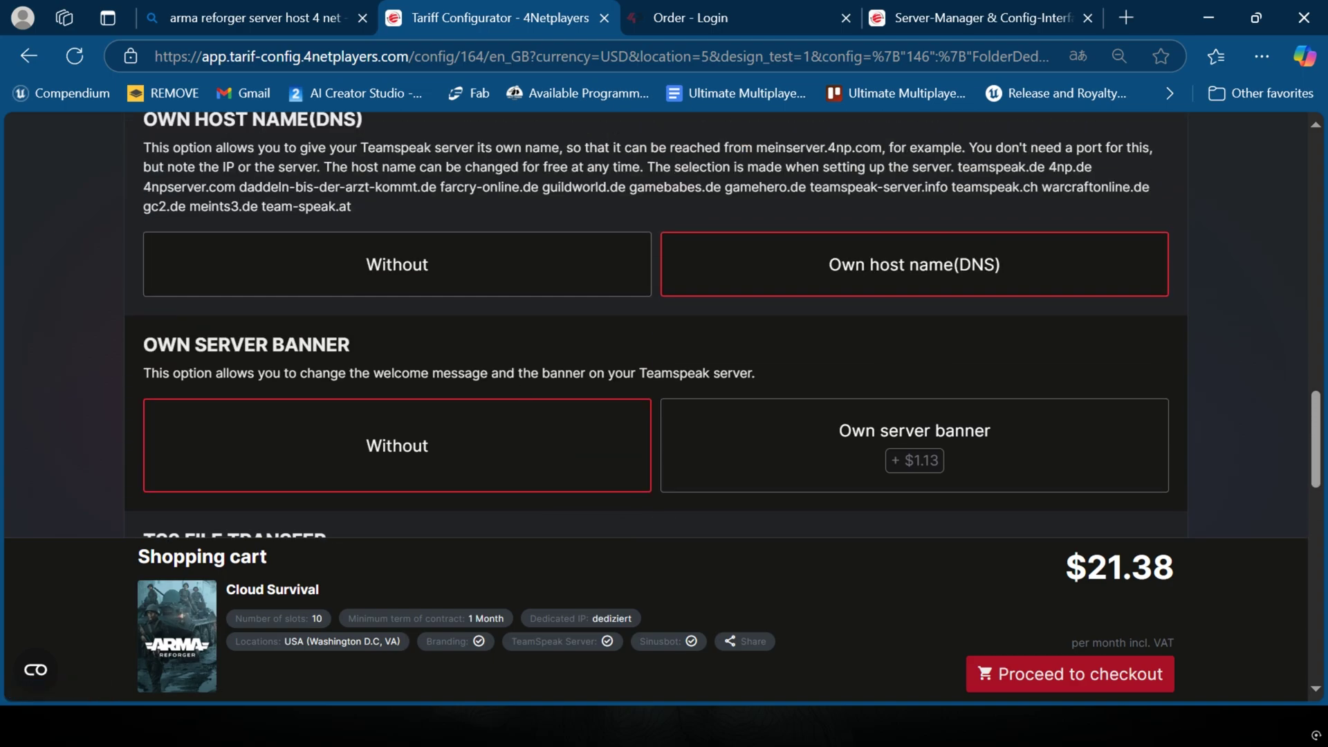
scroll(558, 439, "up", 3)
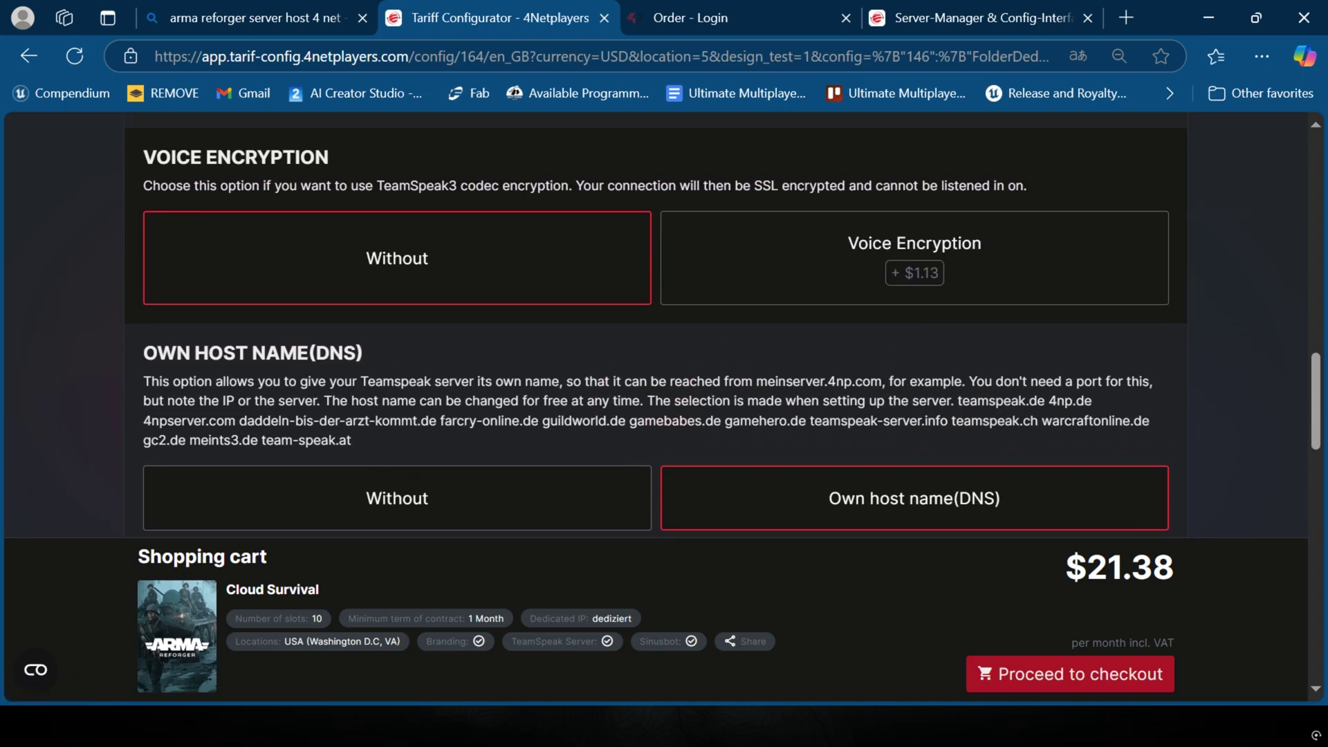
scroll(447, 367, "up", 1)
scroll(368, 325, "up", 4)
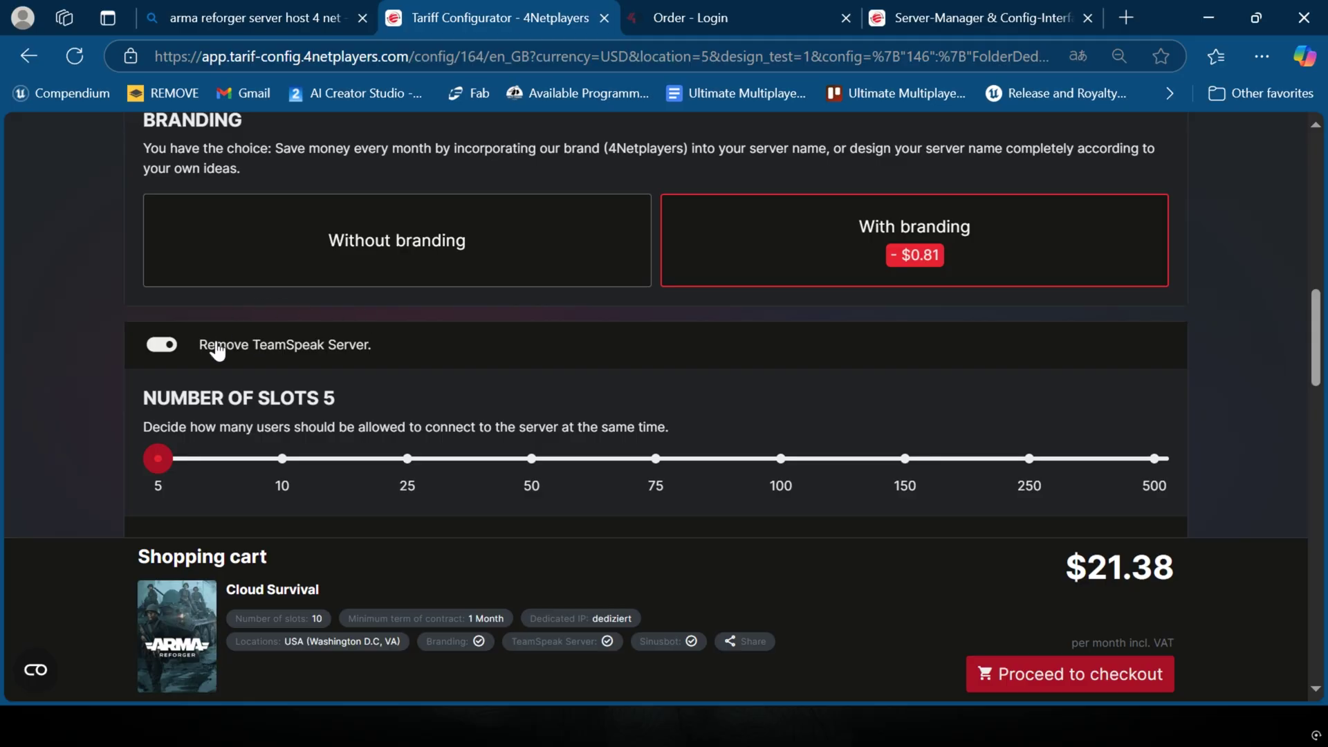
left_click(166, 346)
scroll(620, 353, "down", 2)
Step: Proceed to checkout, review the $19.68 total, then switch to the Order - Login tab
left_click(1034, 668)
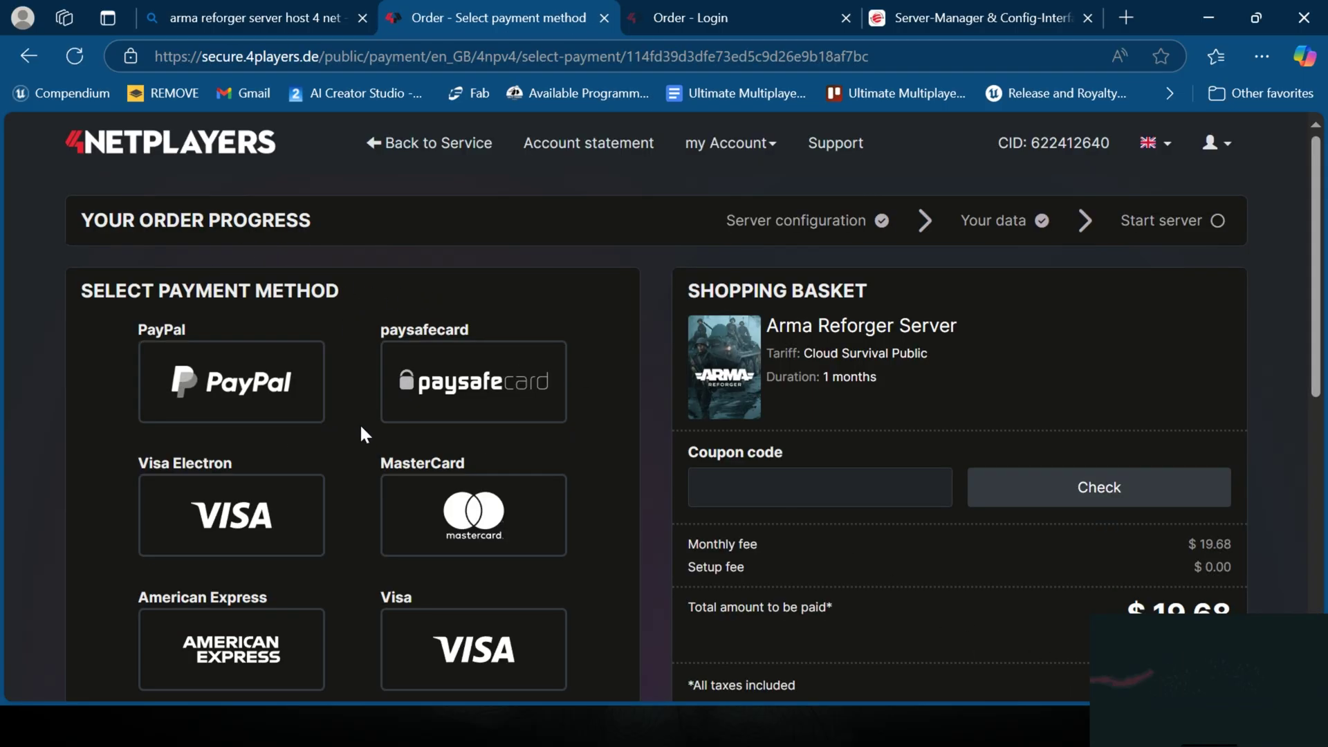
scroll(359, 422, "down", 3)
scroll(377, 394, "up", 2)
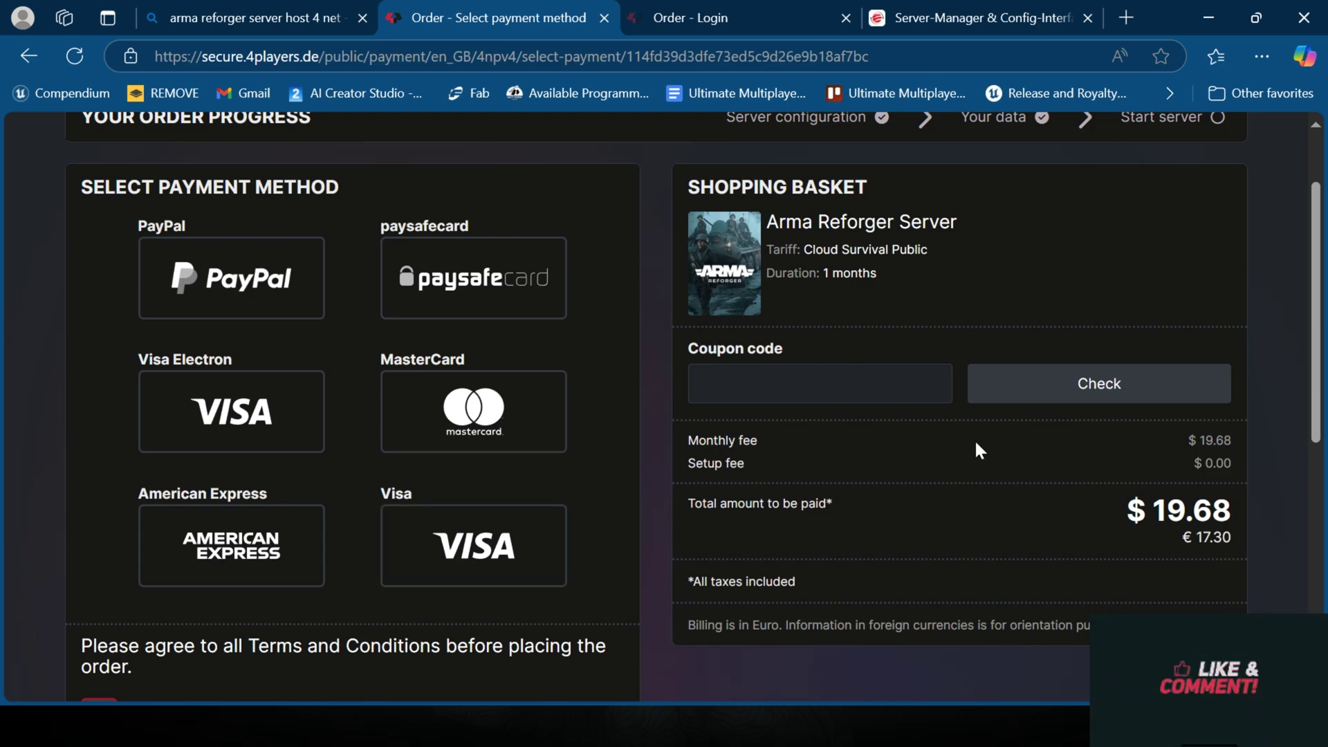
left_click_drag(1104, 508, 1238, 508)
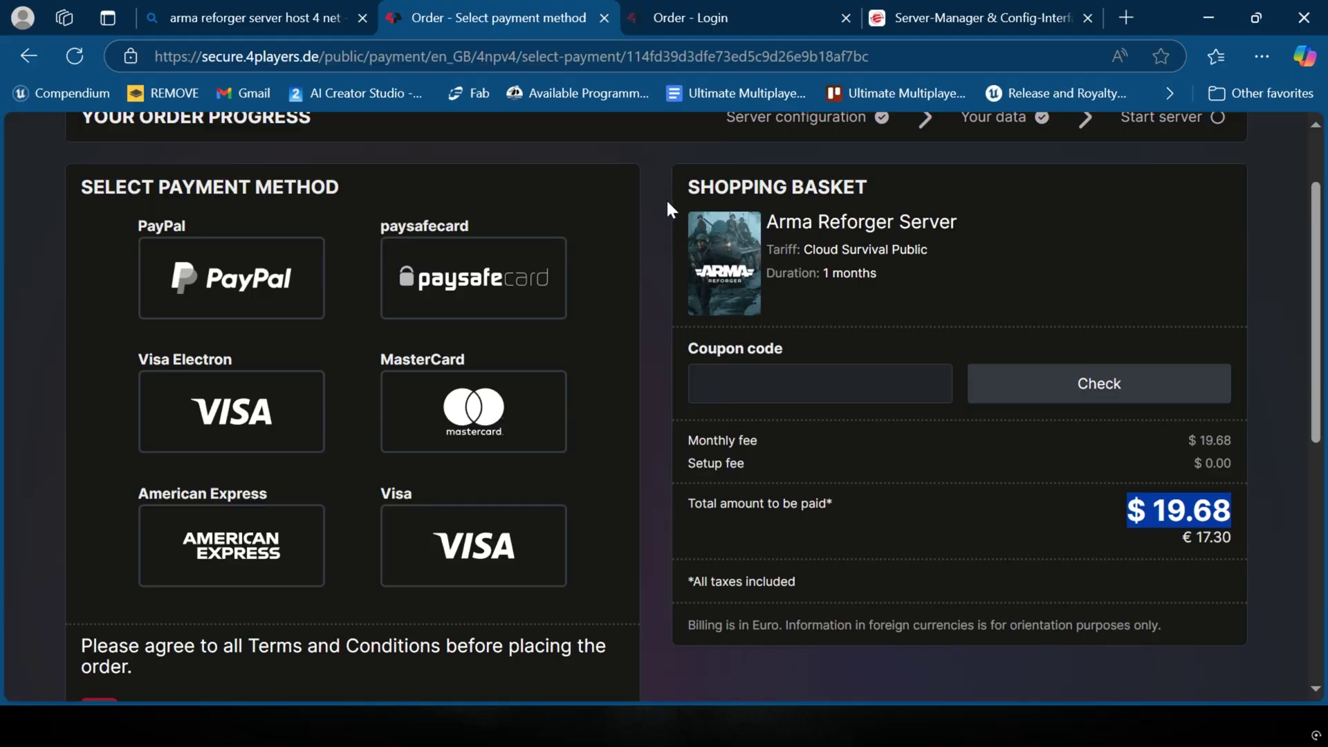
left_click(687, 15)
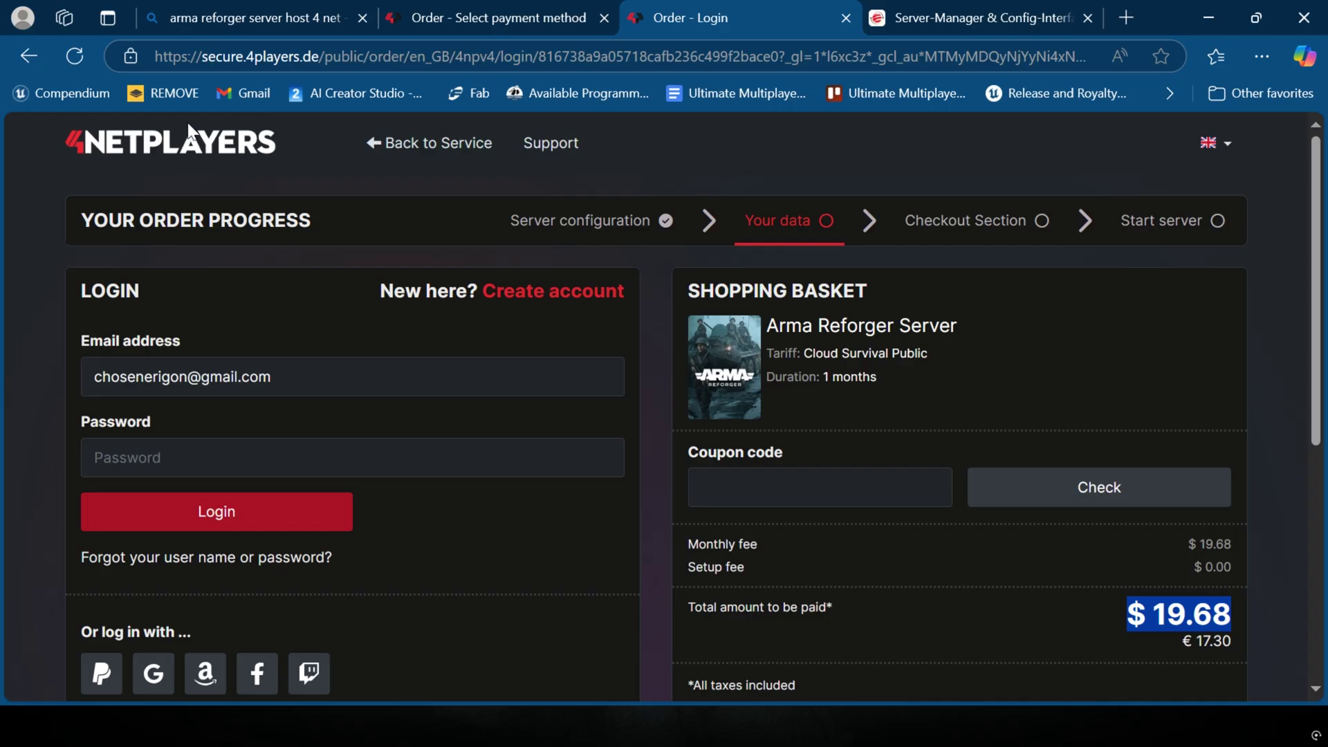
mouse_move(506, 20)
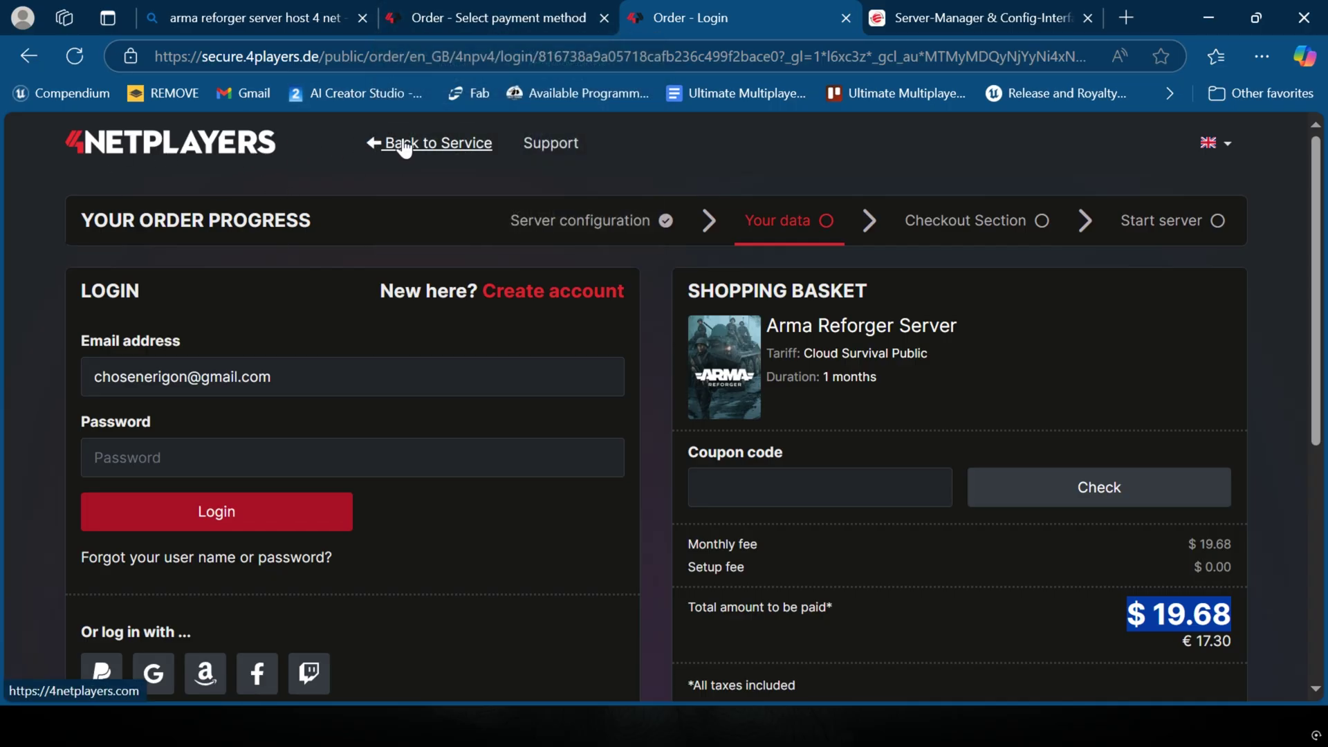
Step: Go from the account overview to the Game server page showing 'MY Arma Reforger Server 4netplayers'
left_click(865, 18)
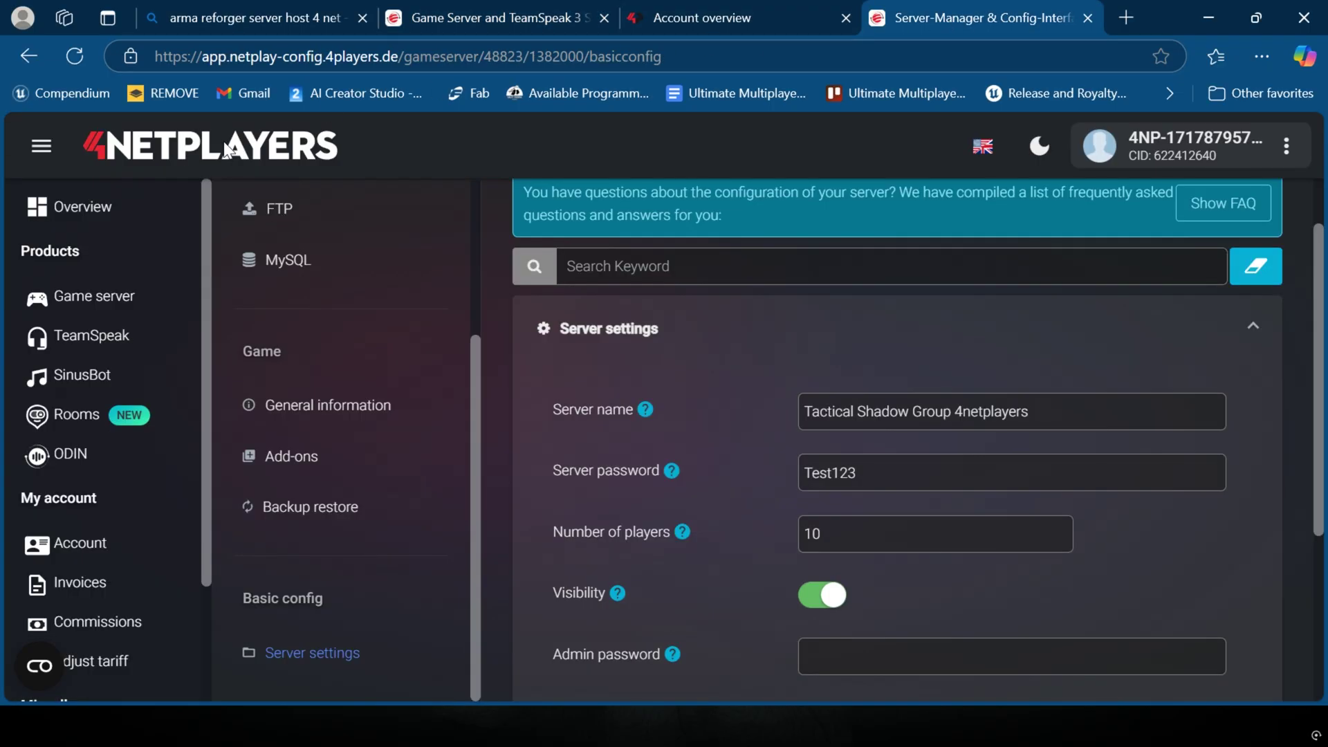
left_click(61, 210)
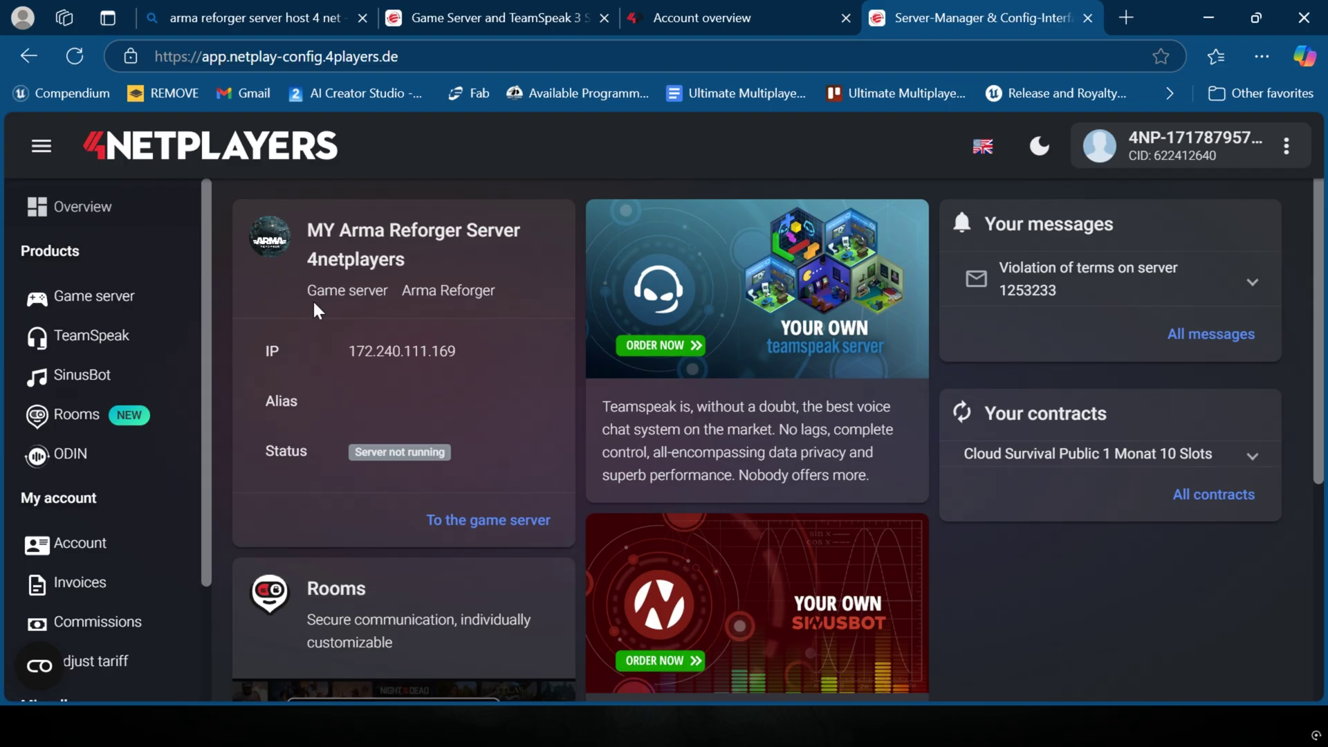
scroll(193, 252, "down", 1)
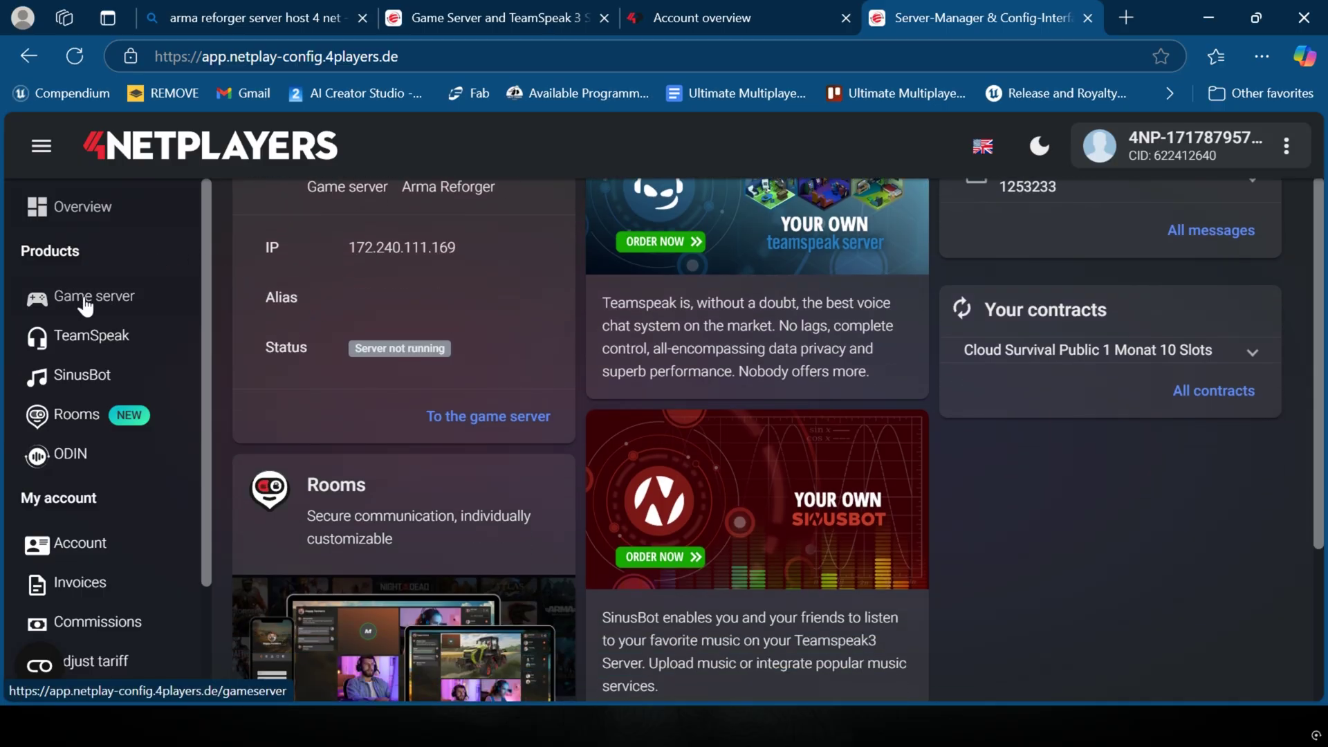
left_click(84, 298)
scroll(539, 310, "down", 1)
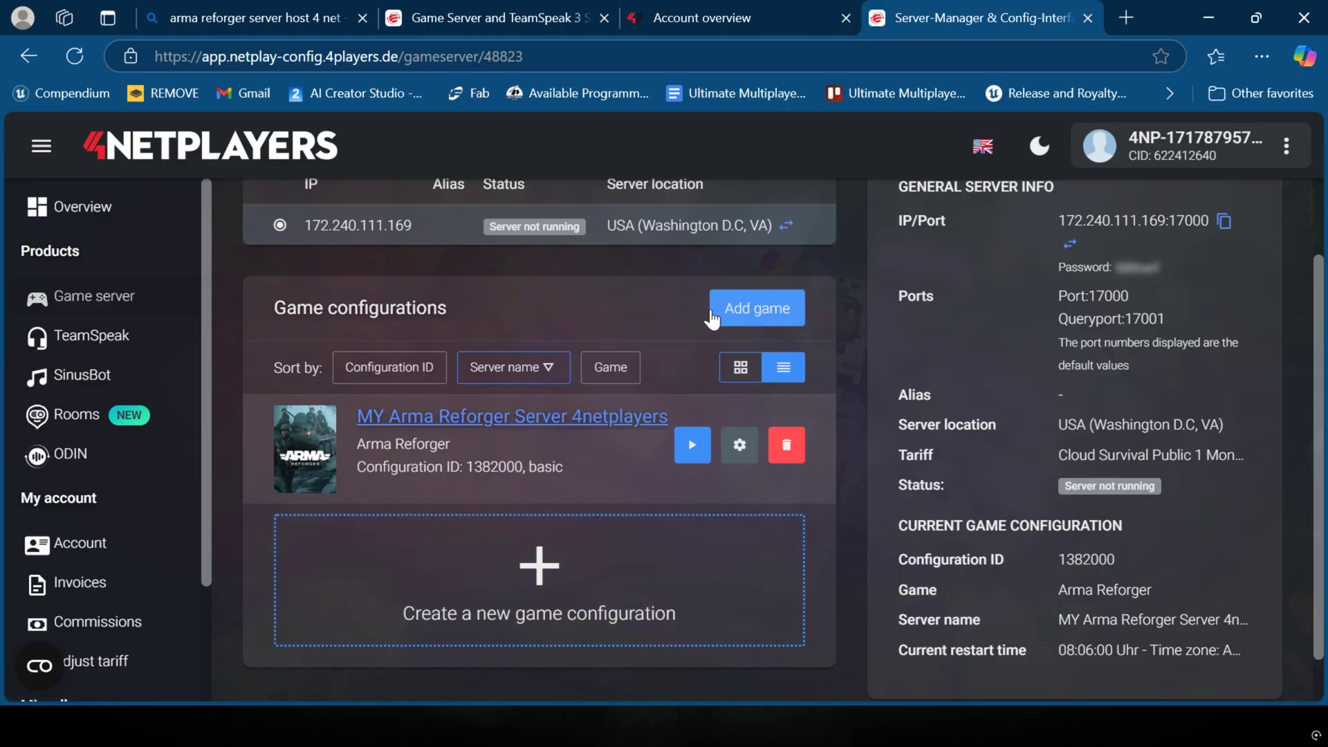
Step: Begin a new game configuration, search 'refor' and pick Arma Reforger as the game
left_click(757, 311)
scroll(483, 413, "down", 2)
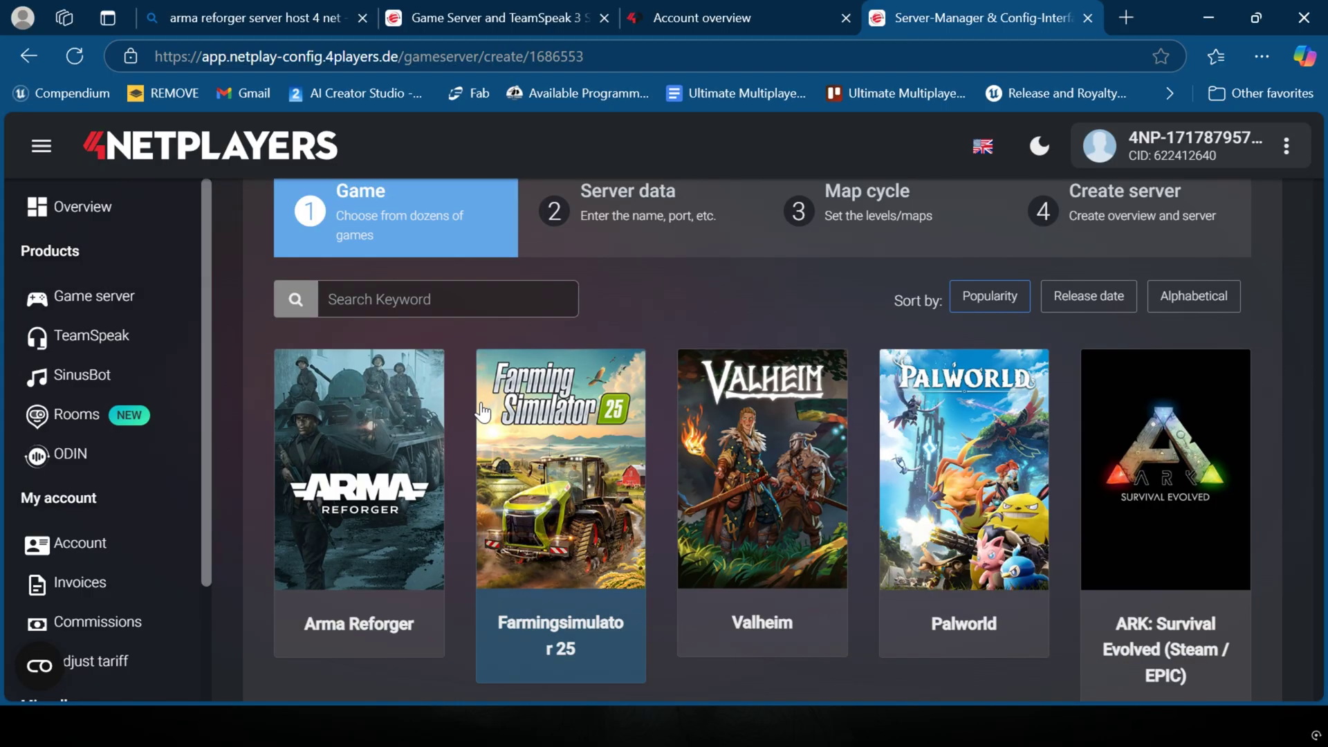
left_click(26, 53)
scroll(459, 451, "down", 3)
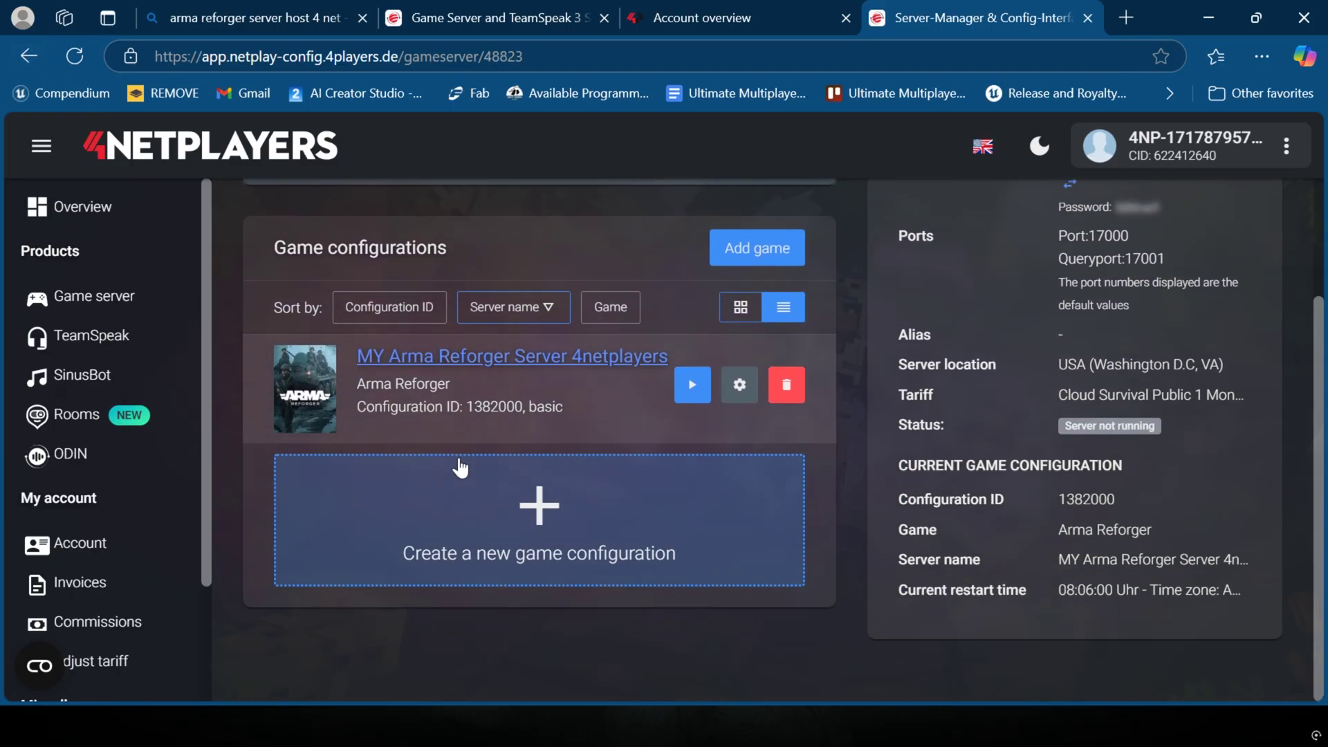
left_click(536, 524)
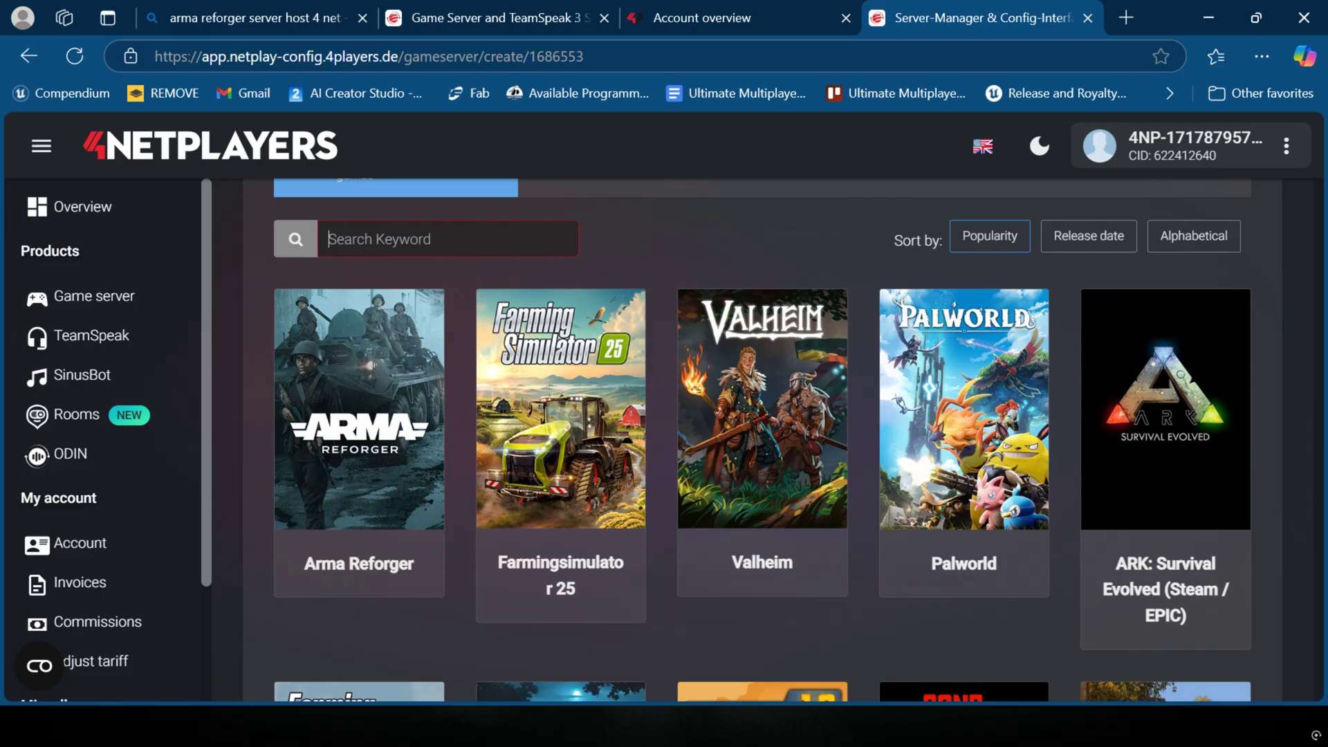
type("reforger")
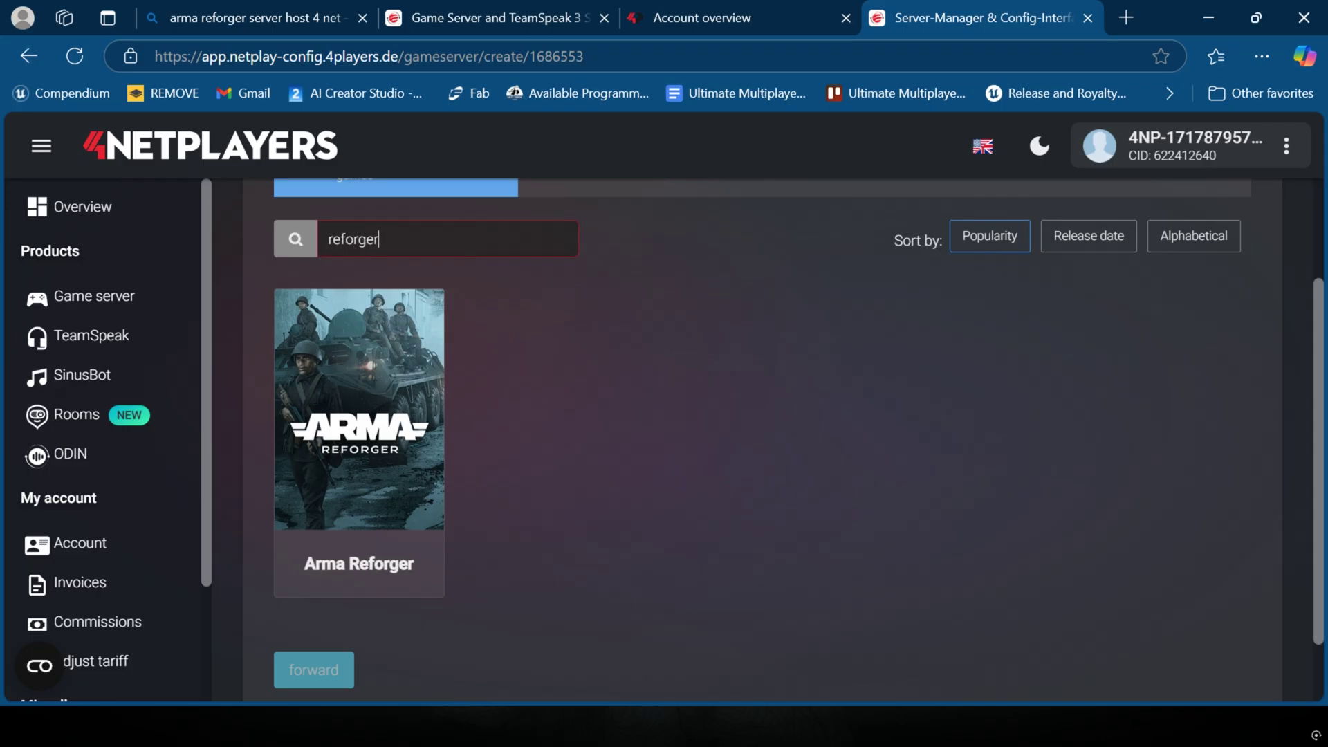
key("ctrl+a")
left_click(413, 429)
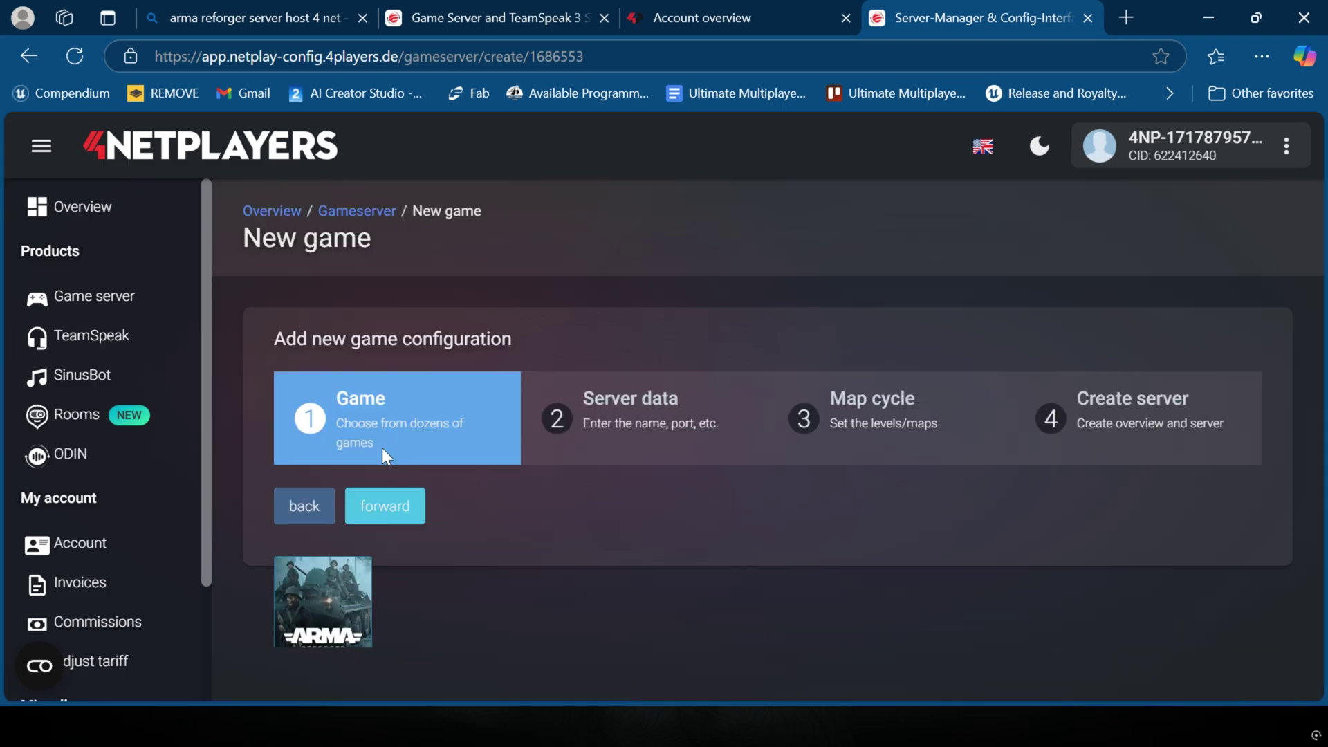
Step: Continue to the server data step and keep the number of slots at 10
left_click(407, 506)
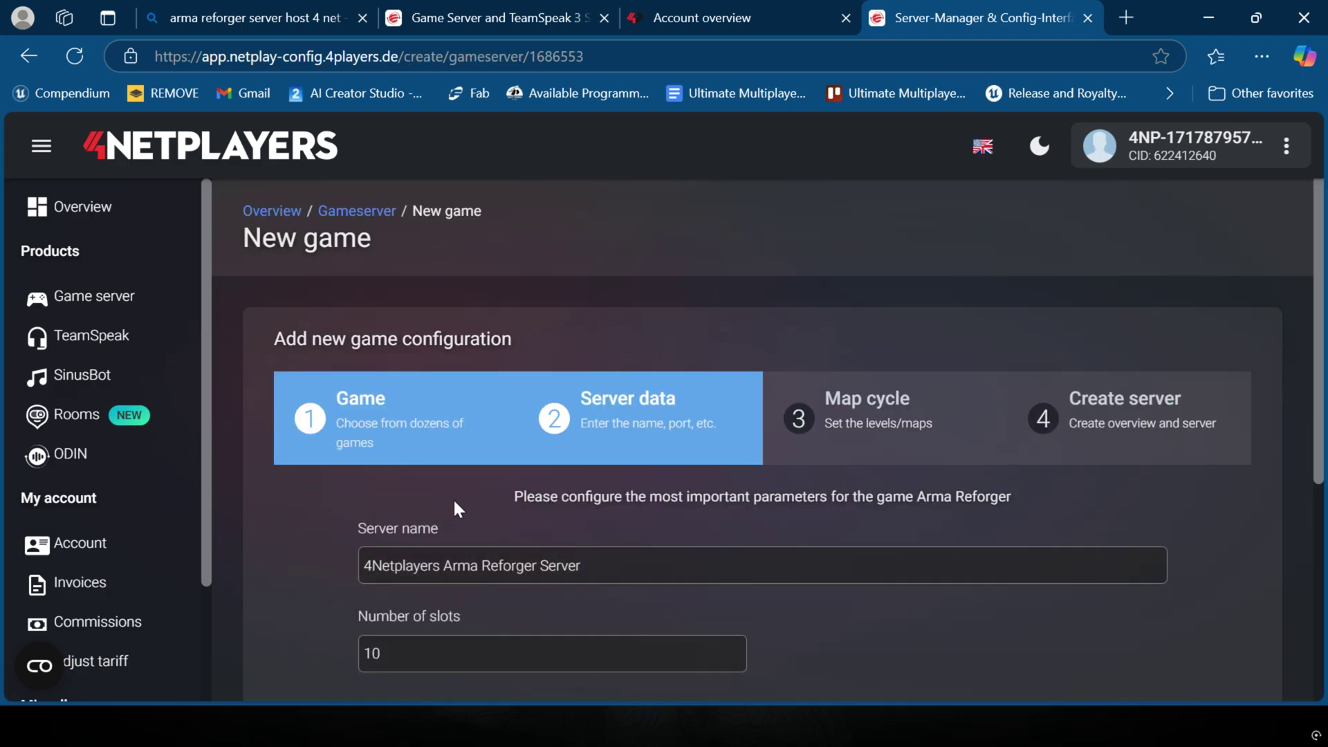
scroll(415, 475, "down", 3)
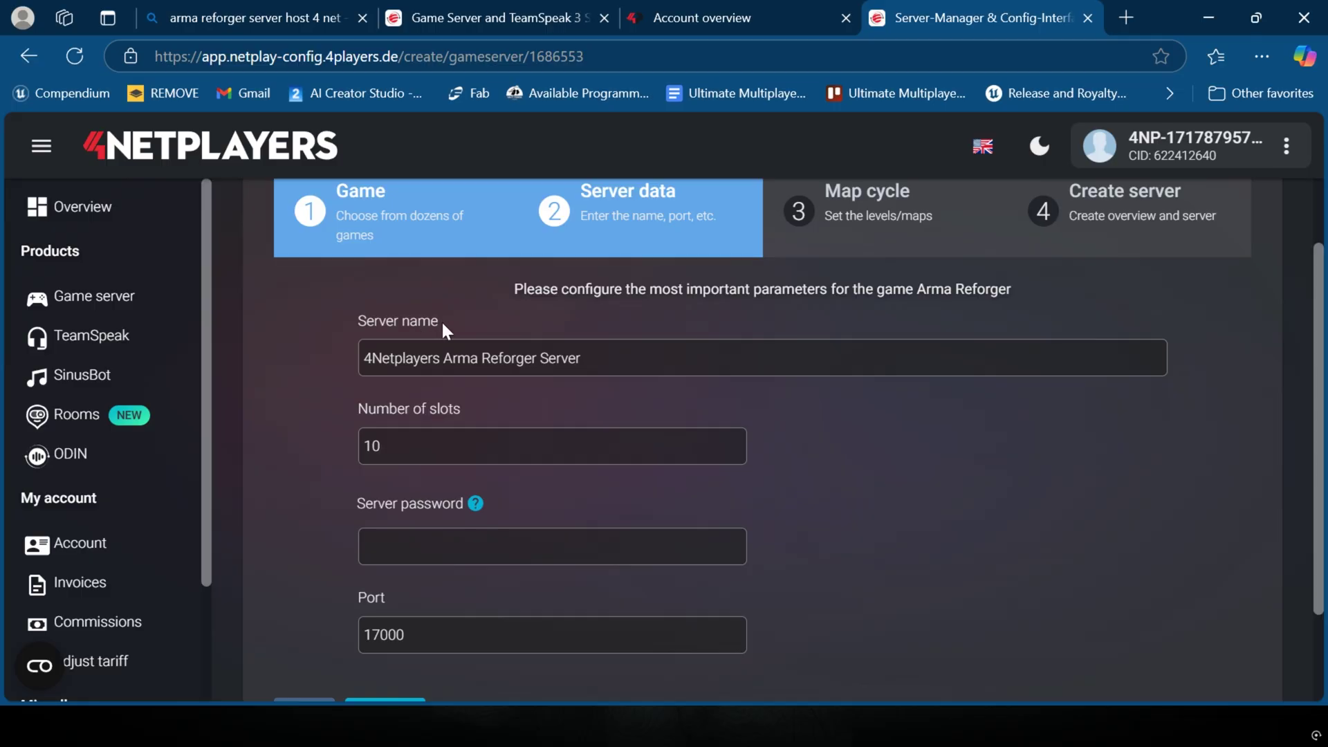
left_click_drag(441, 321, 346, 314)
scroll(496, 397, "down", 2)
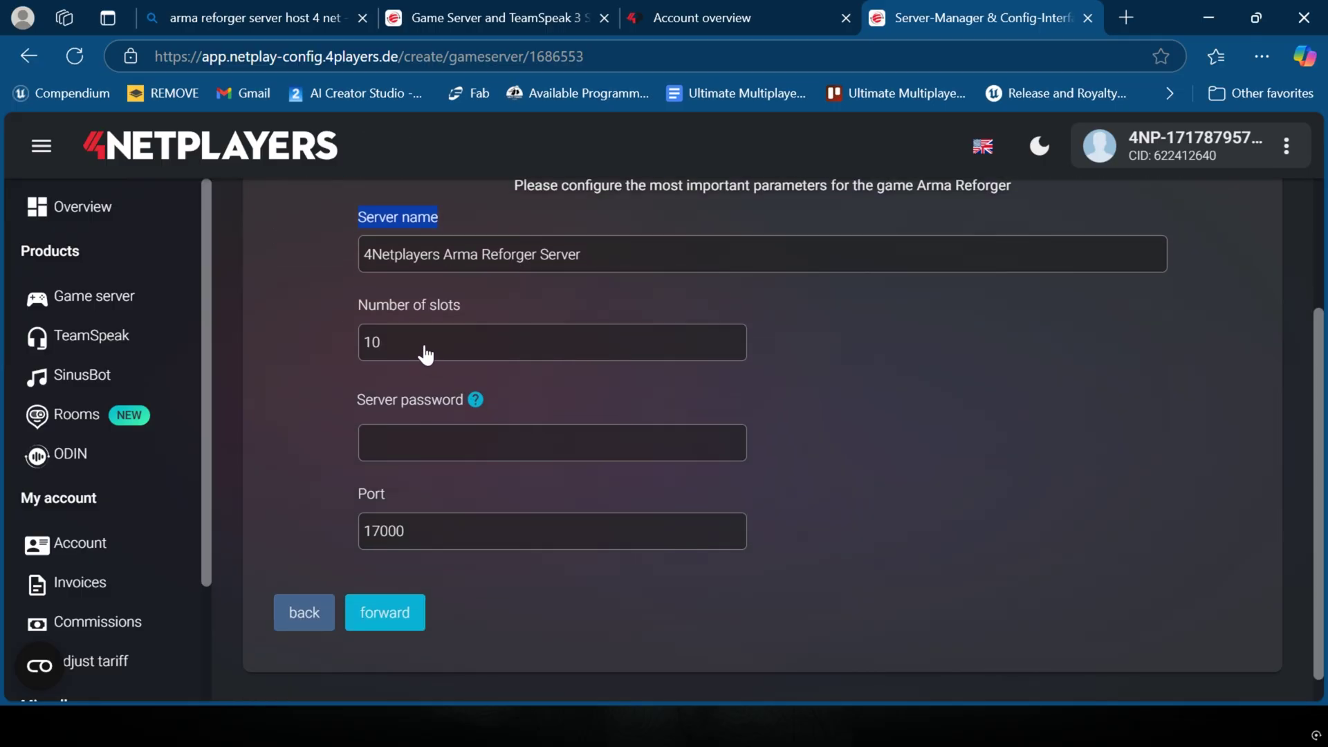
left_click(425, 354)
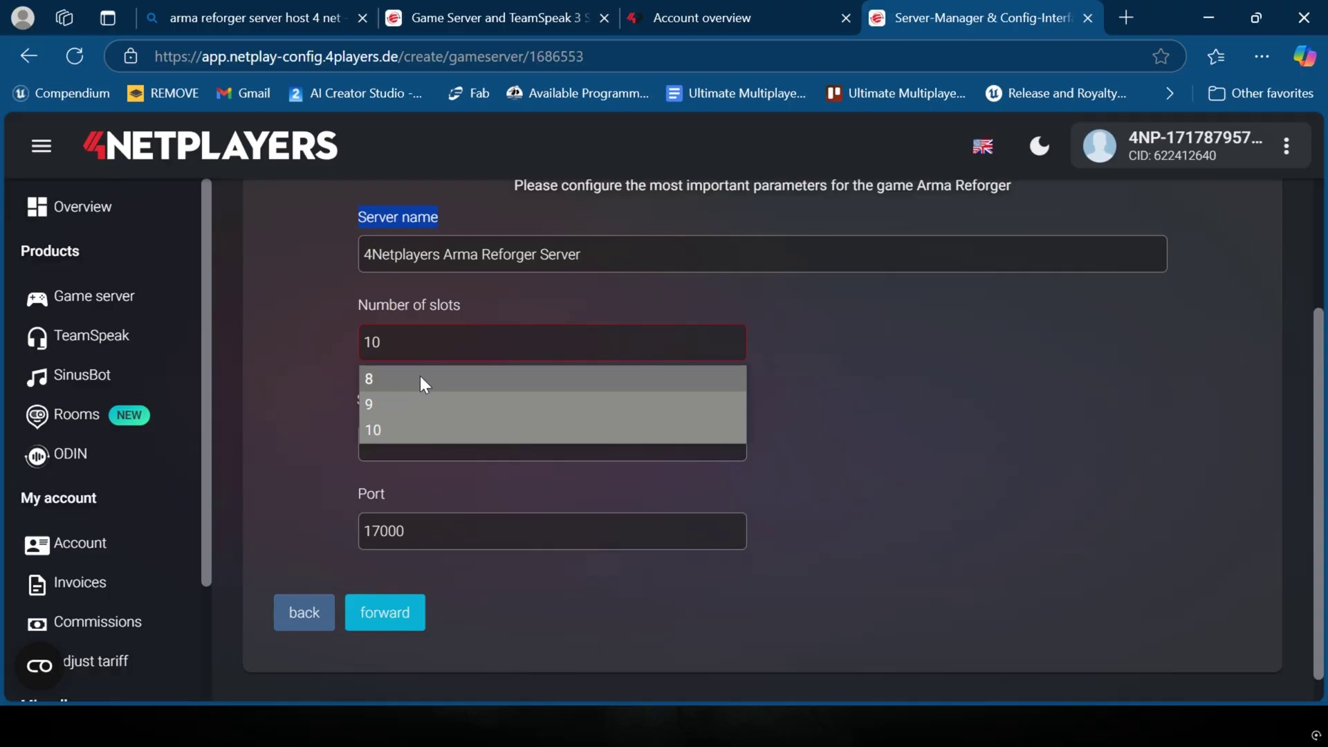
left_click(423, 353)
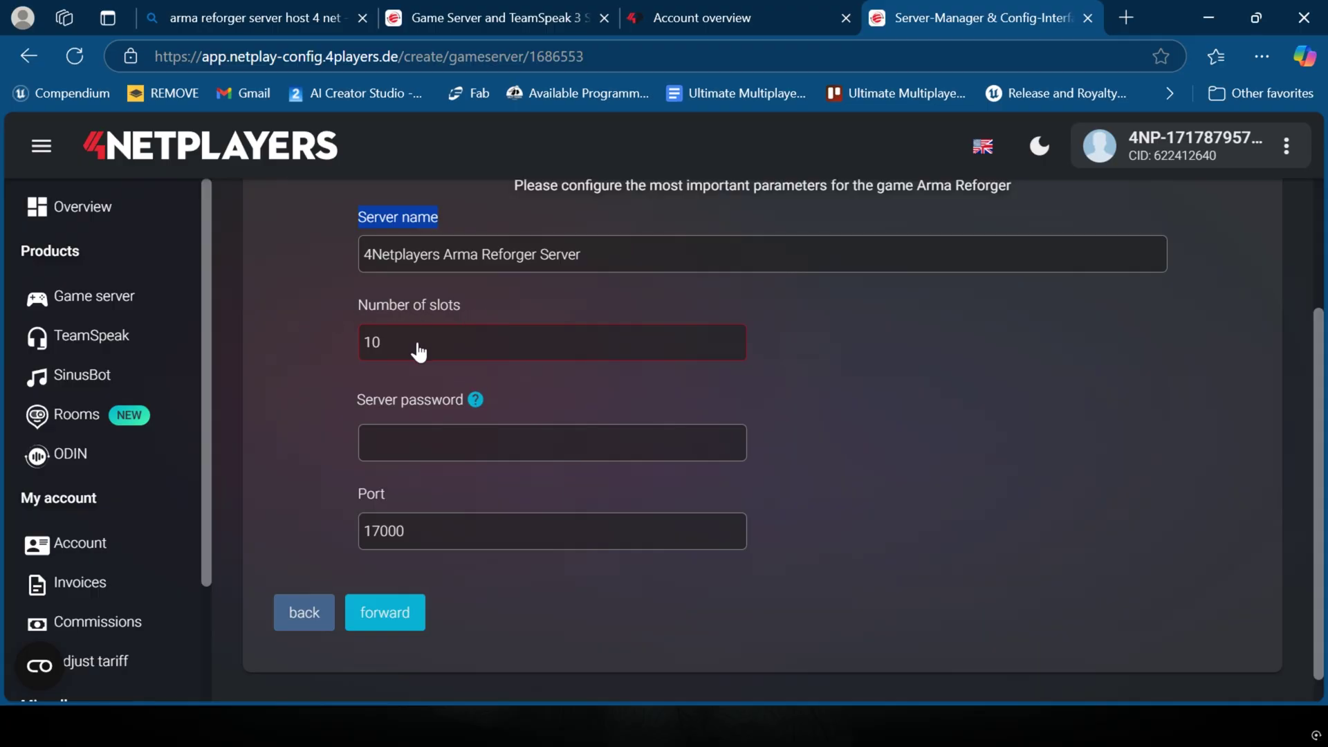
left_click(425, 359)
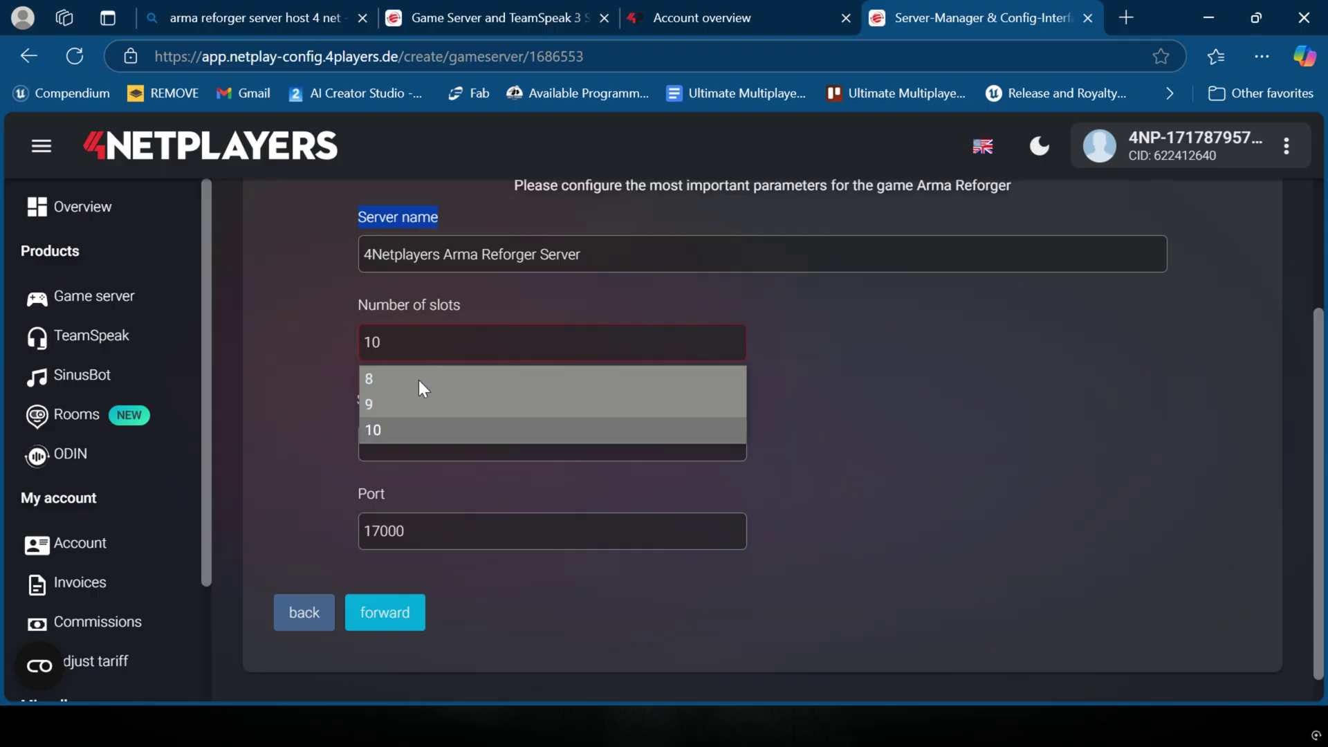
left_click(413, 351)
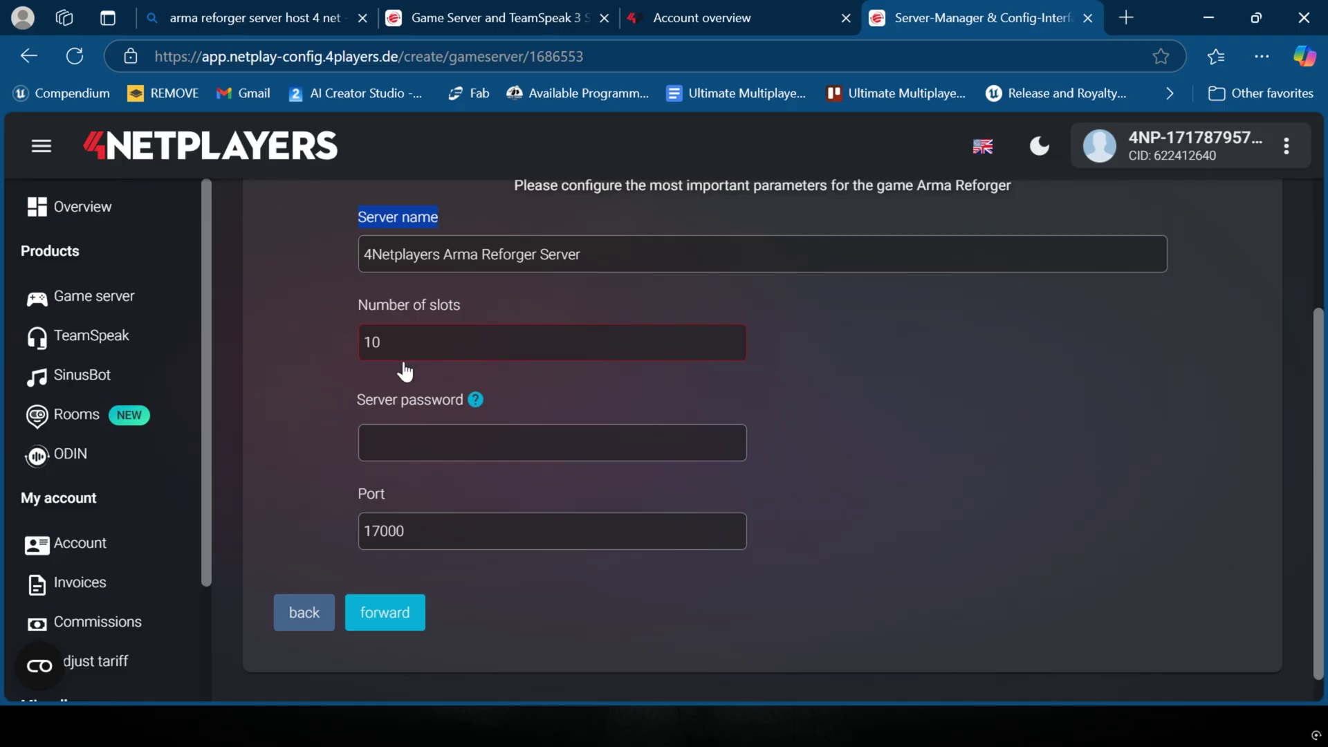
Step: Enter a server password and advance to the final 'Create server' step
left_click(398, 449)
type("1234")
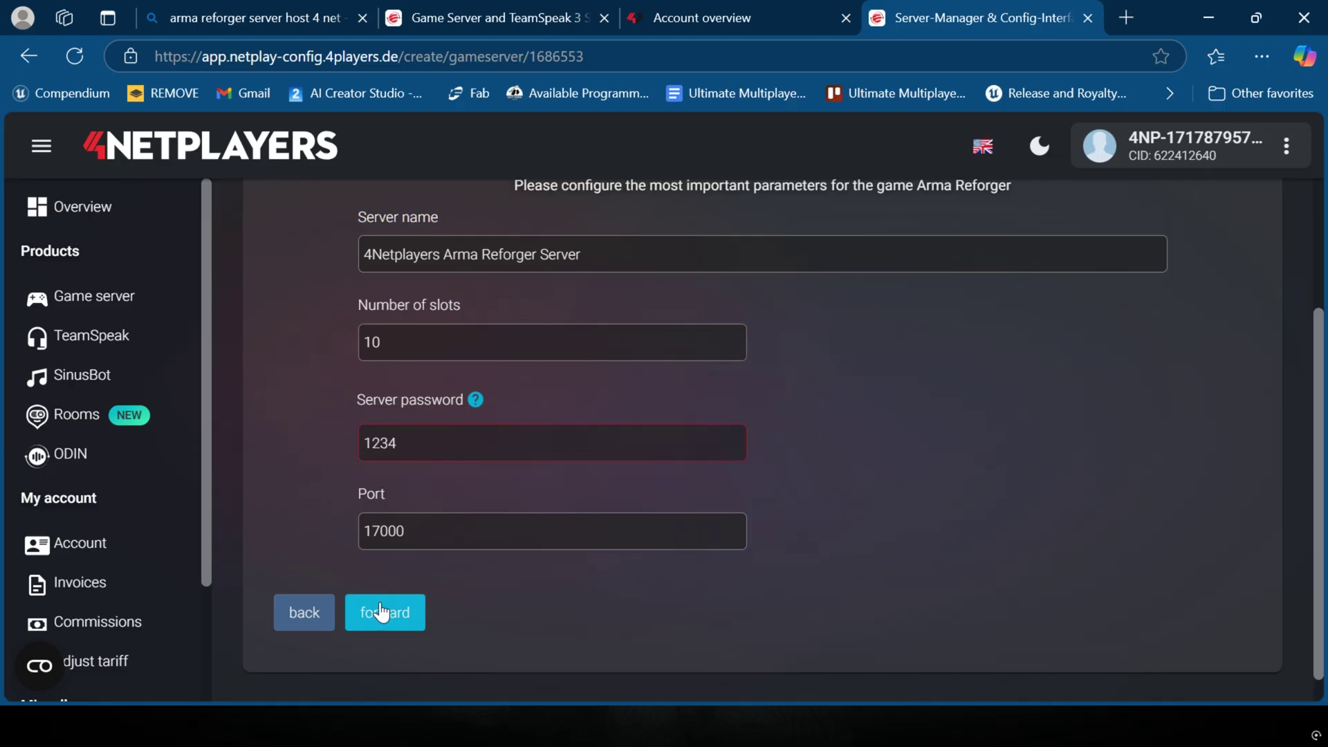
left_click(383, 612)
scroll(716, 454, "up", 5)
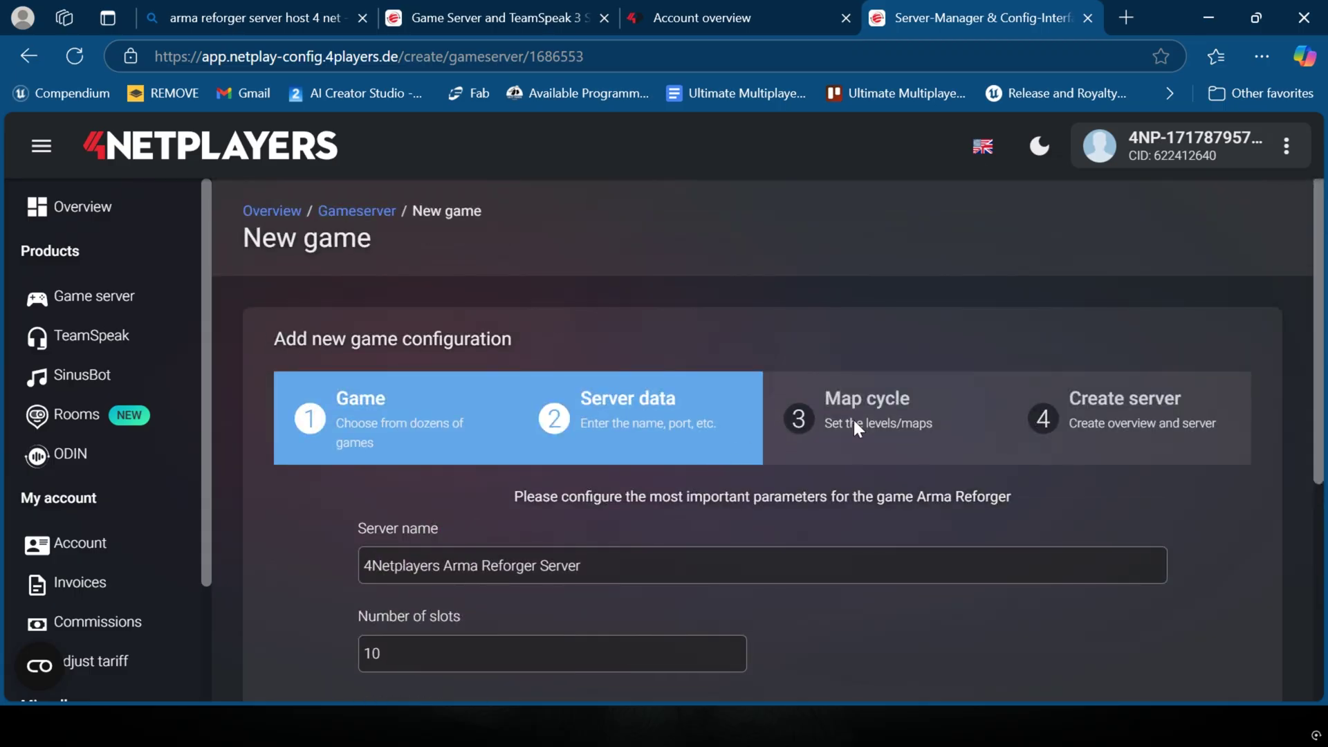
scroll(865, 423, "down", 5)
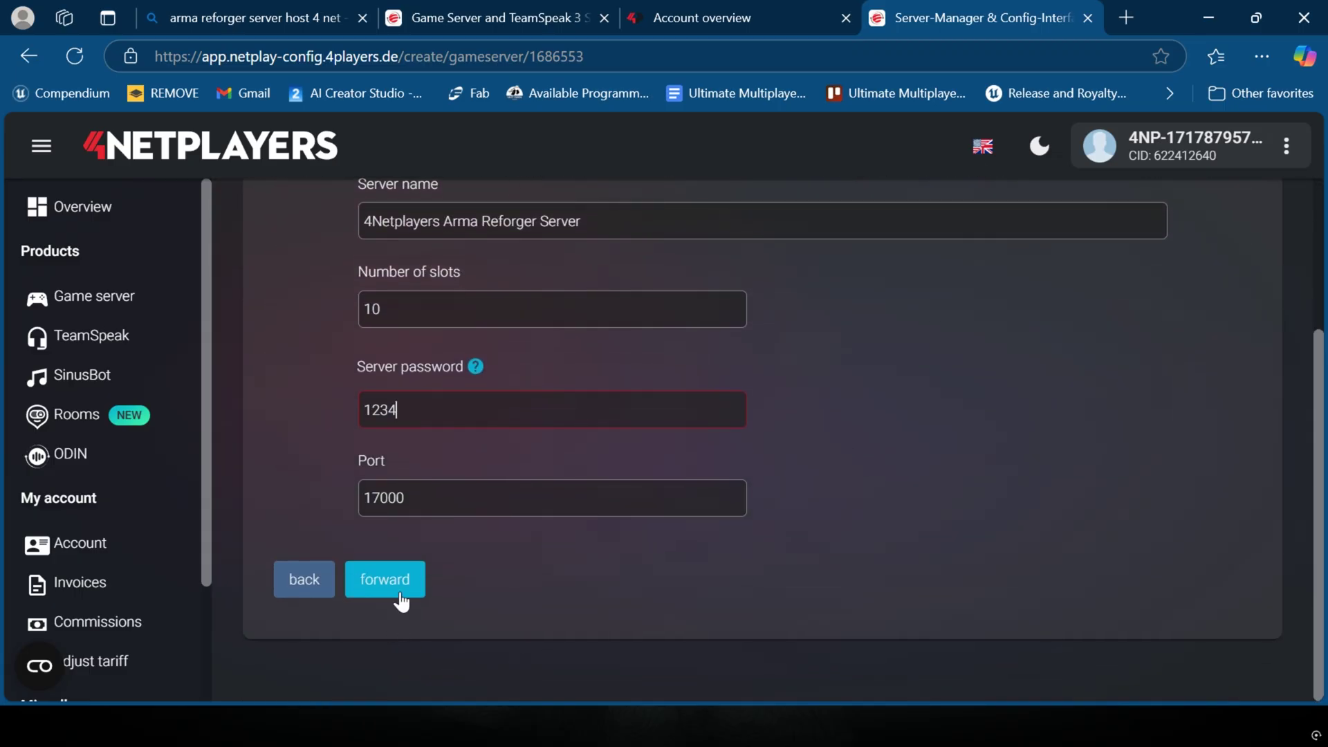
left_click(401, 599)
scroll(695, 491, "down", 3)
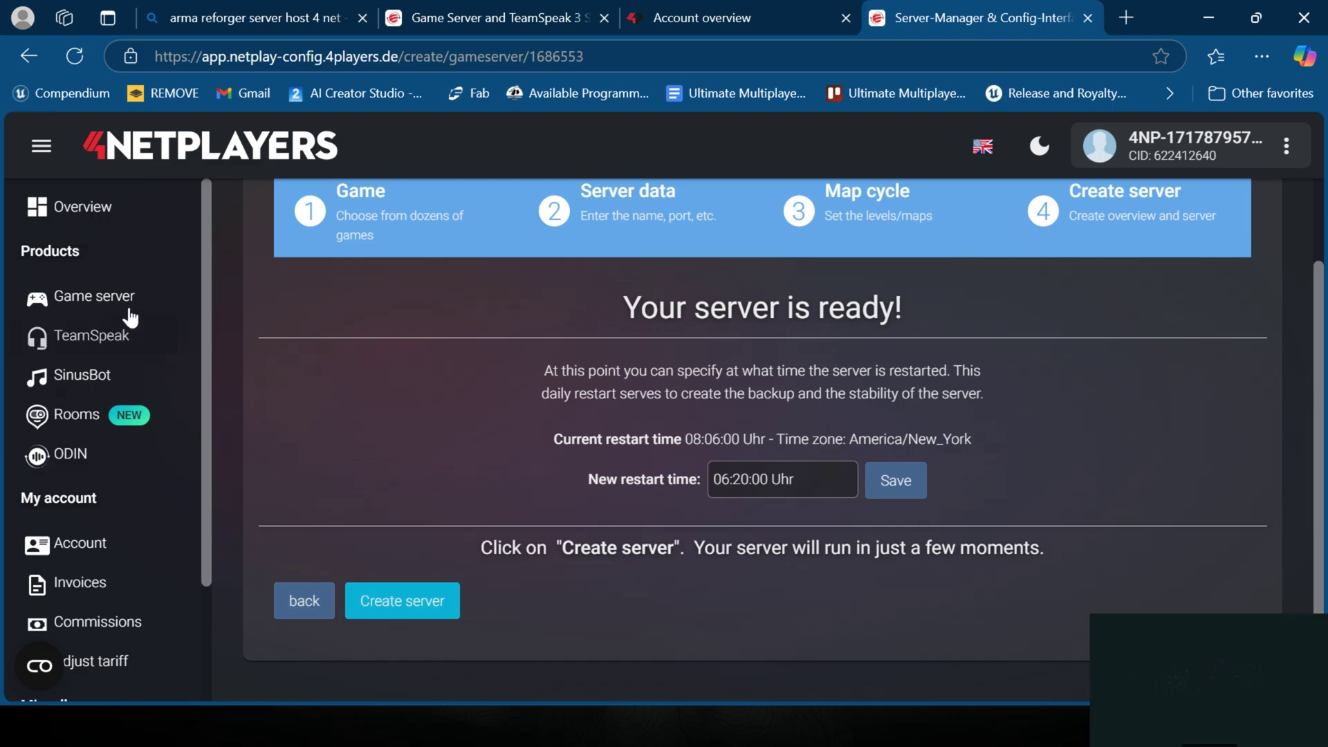
Step: From the Game server overview, open the 'MY Arma Reforger Server 4netplayers' configuration
left_click(87, 303)
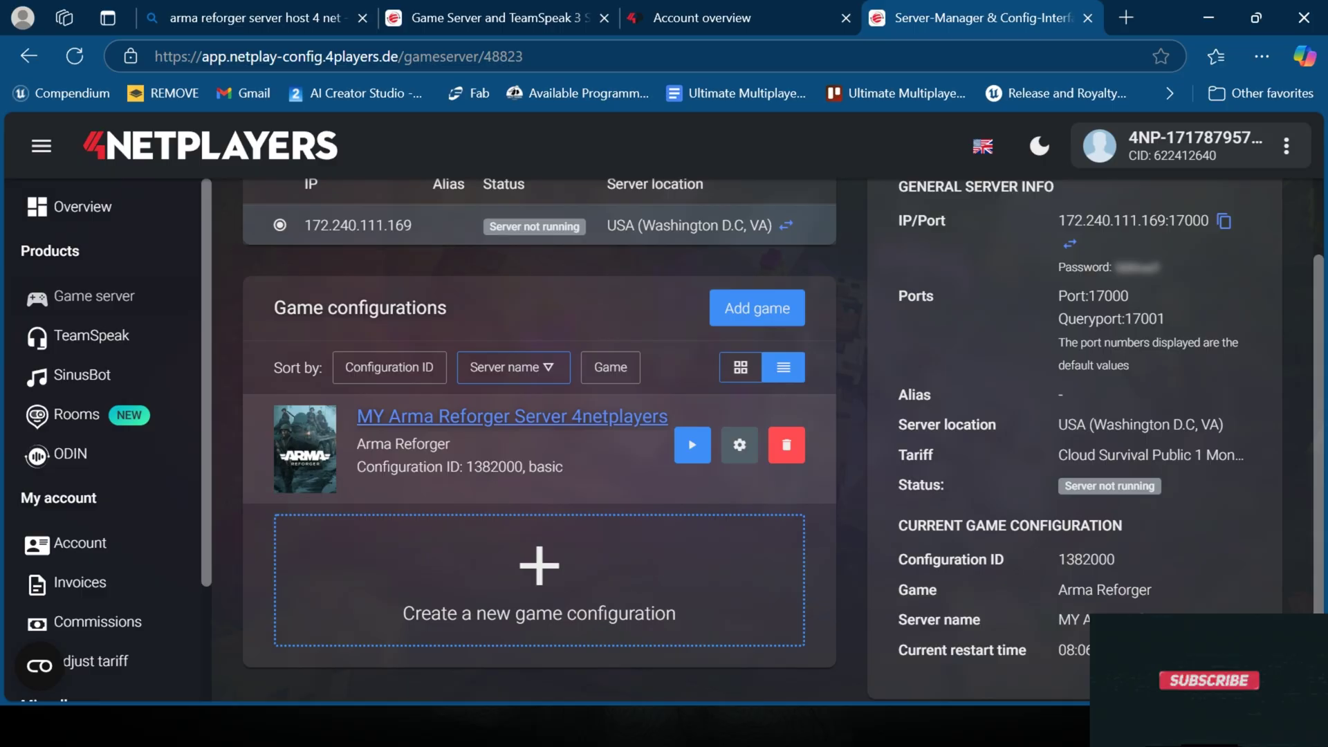
left_click(467, 420)
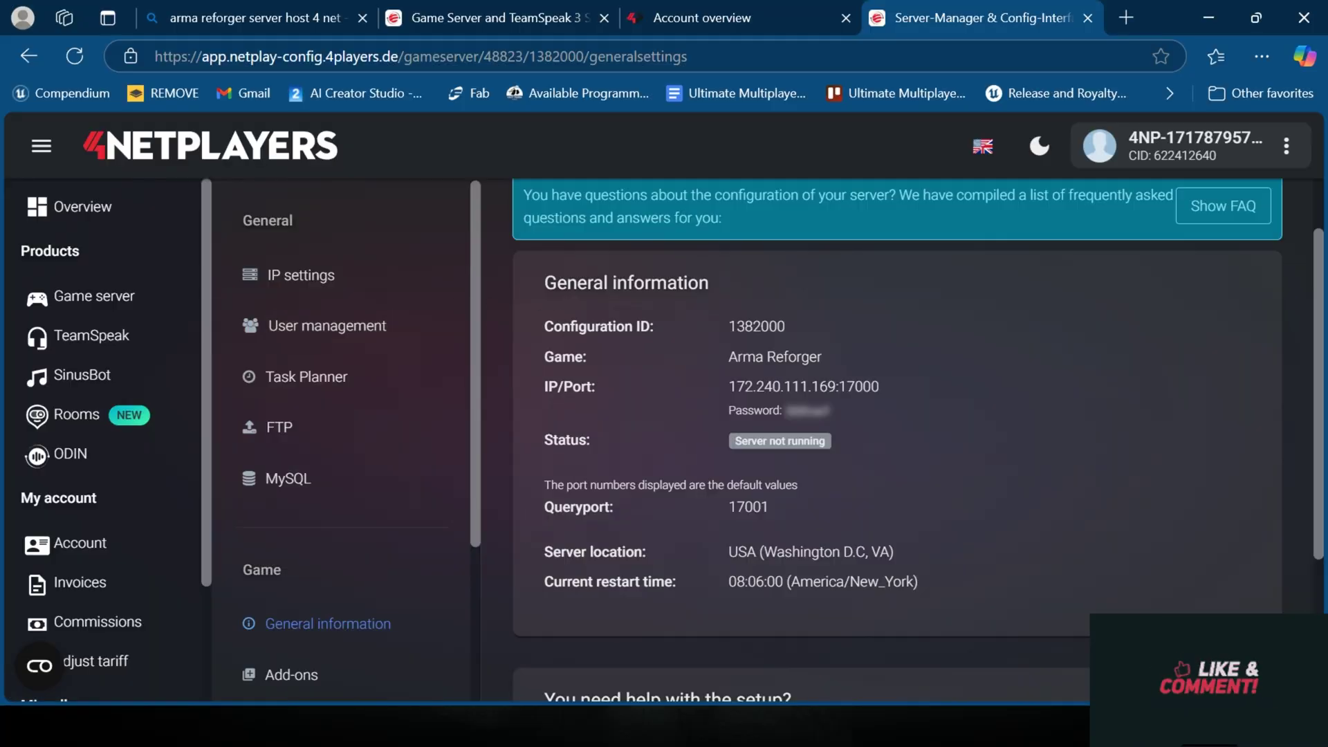
scroll(377, 278, "down", 3)
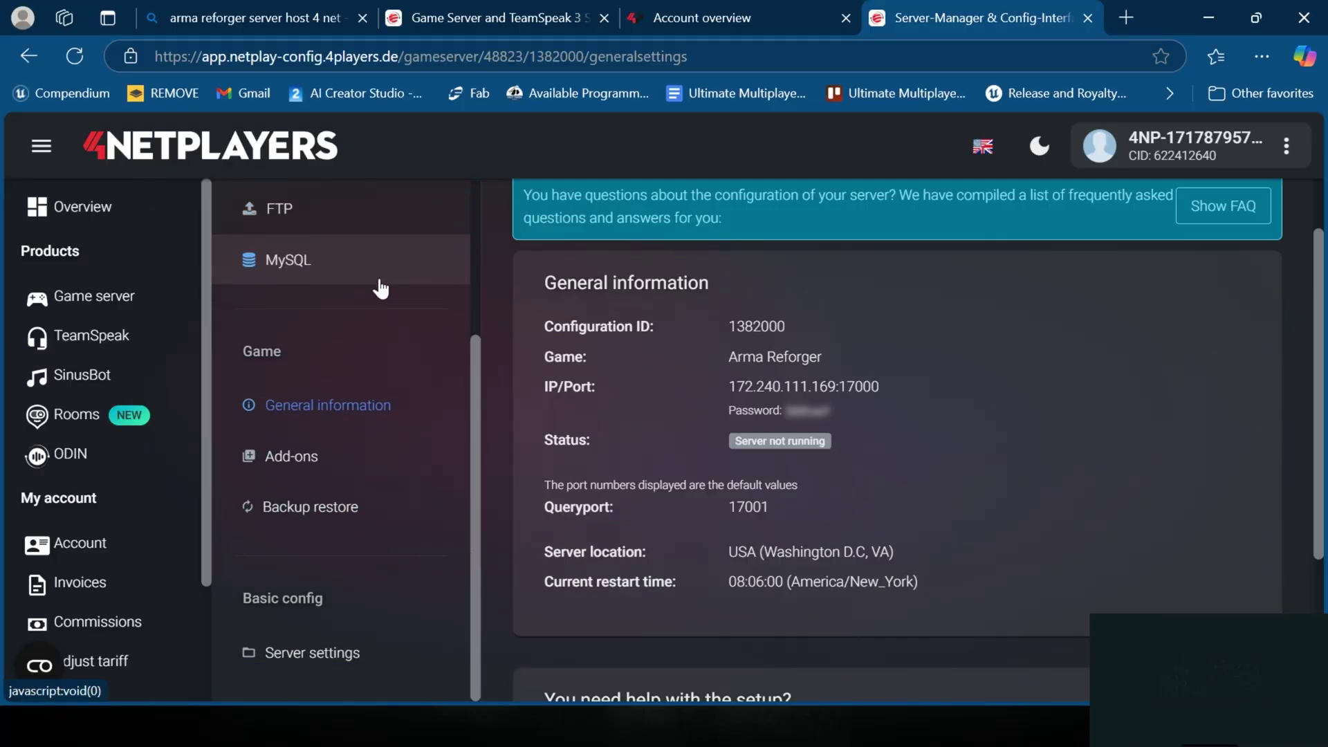
Step: In Basic config > Server settings, edit the Server password field to the new password
left_click(349, 653)
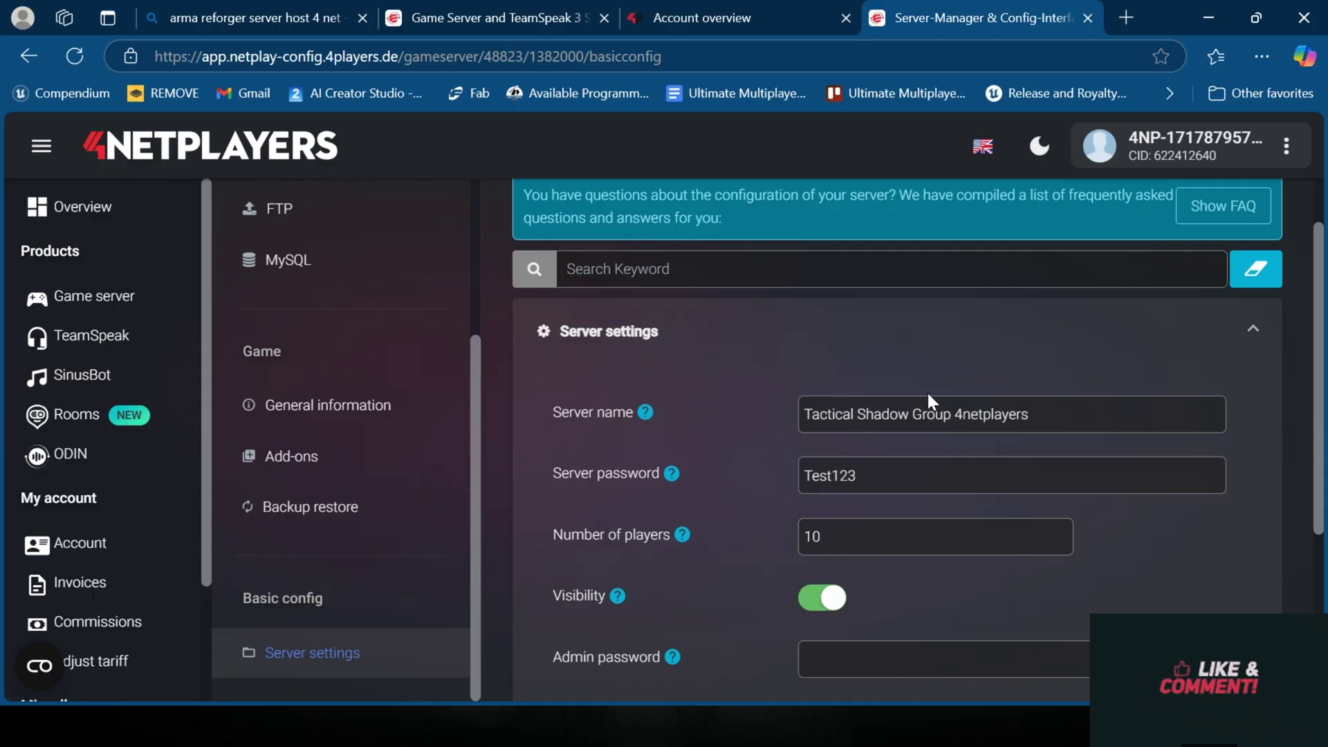
left_click_drag(956, 415, 667, 402)
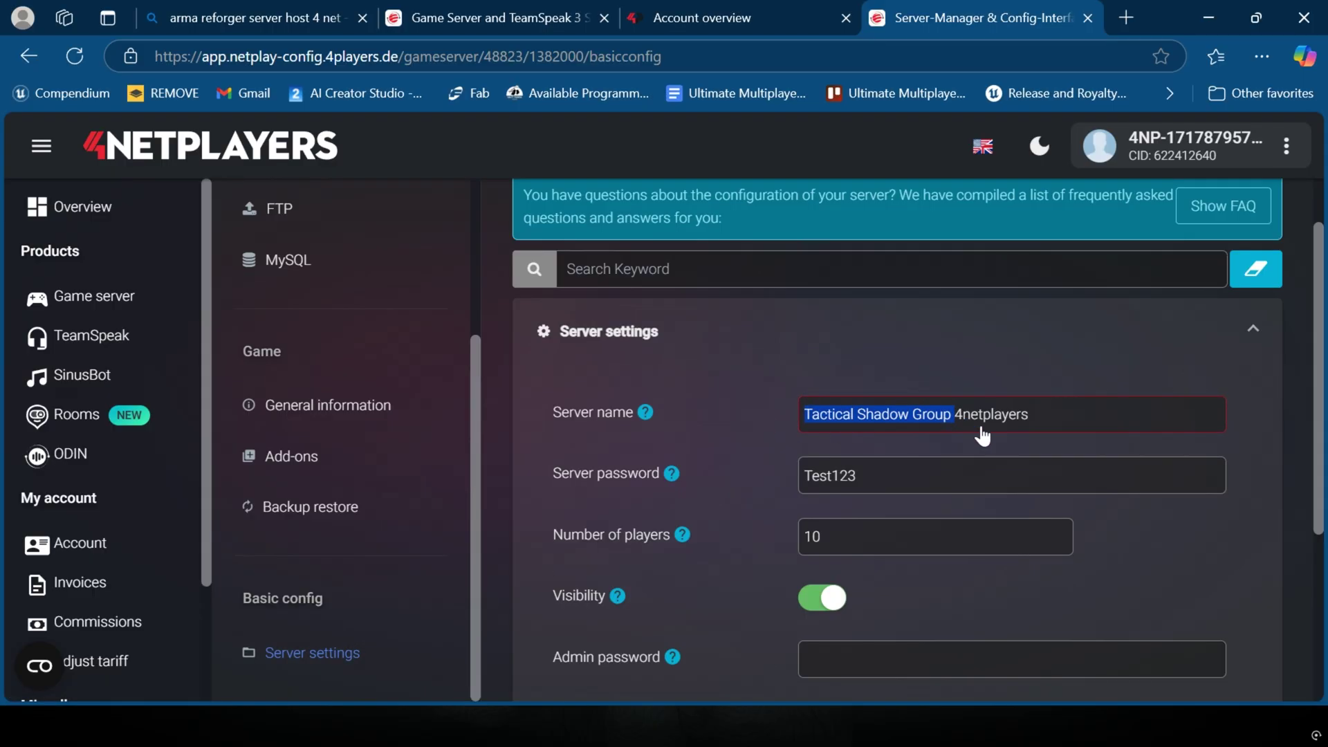
scroll(858, 339, "down", 3)
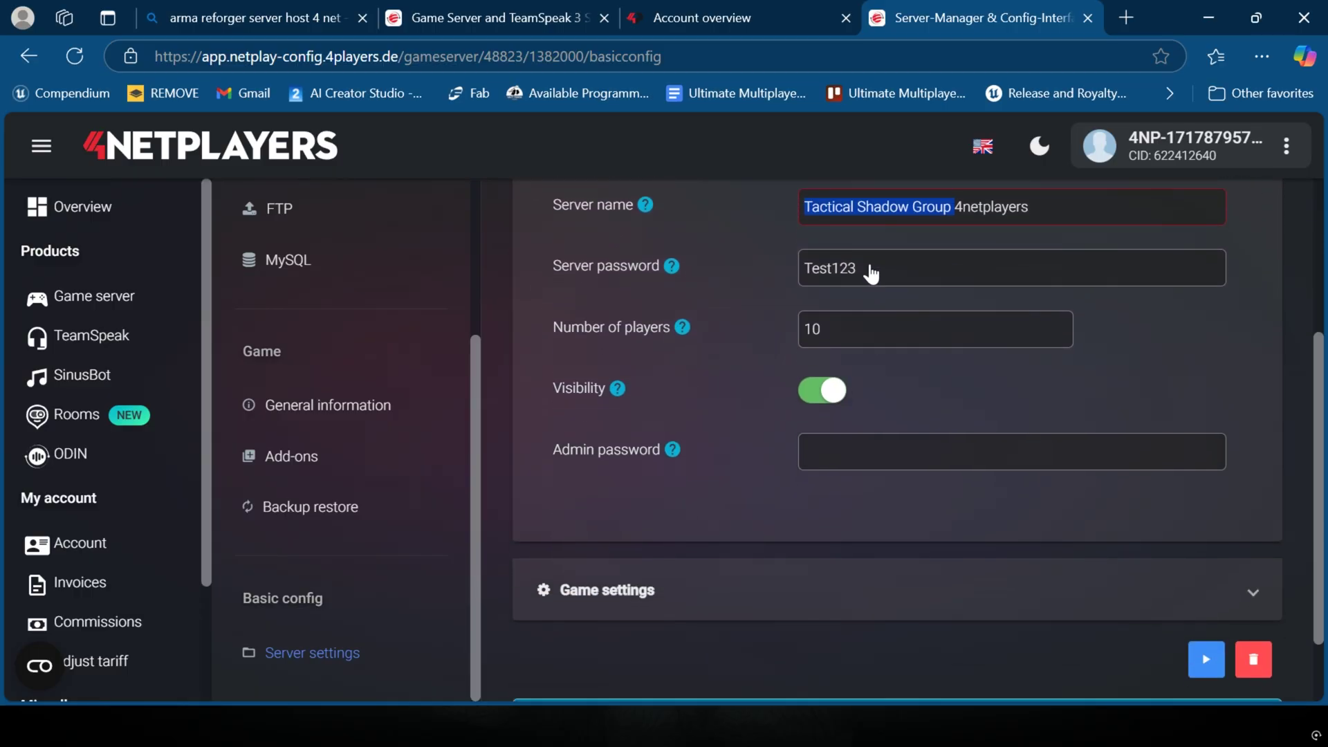
left_click_drag(872, 273, 755, 285)
left_click(875, 280)
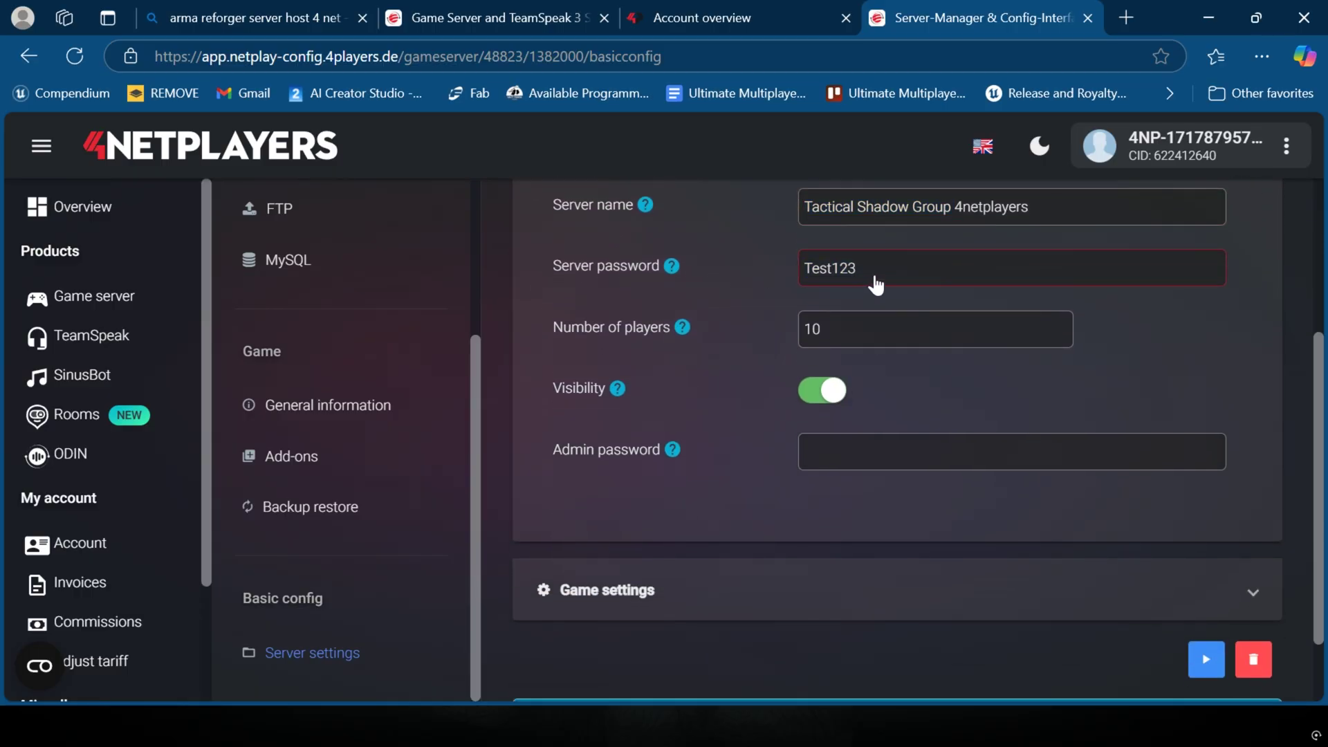
type("4")
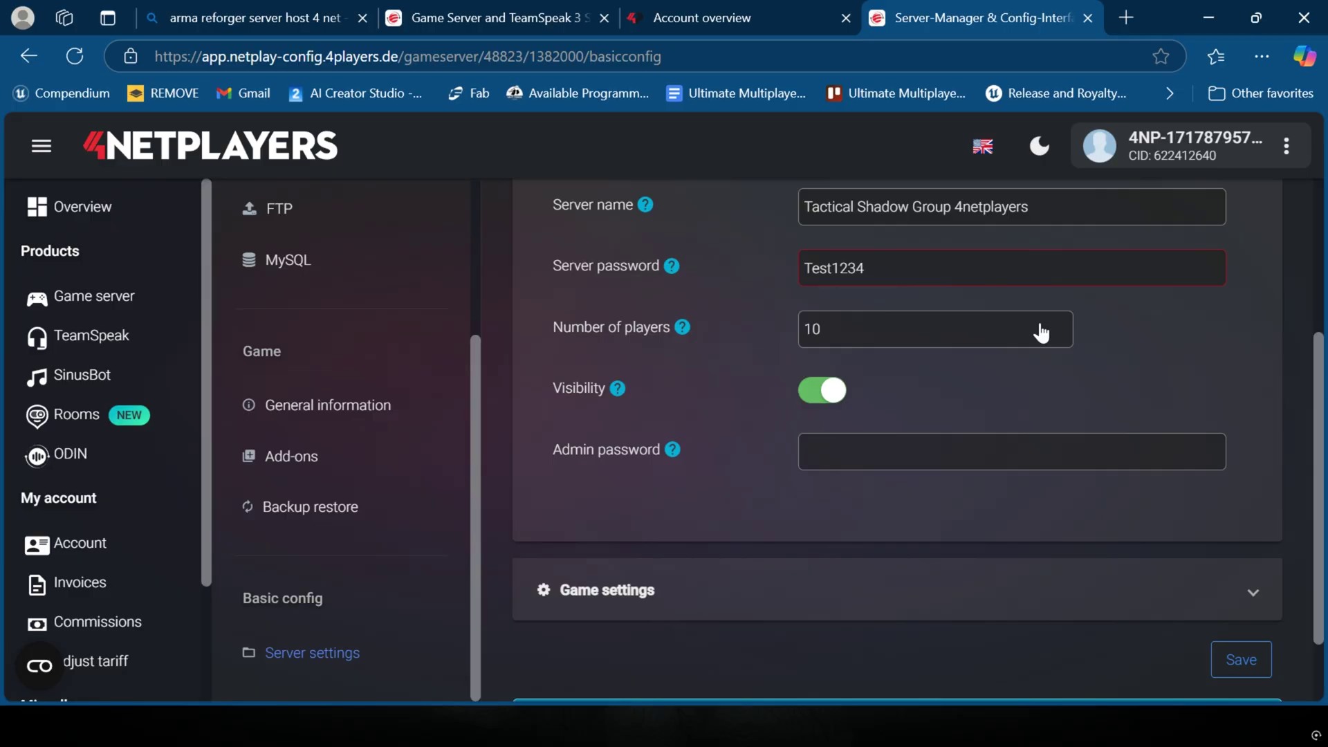
left_click(1162, 530)
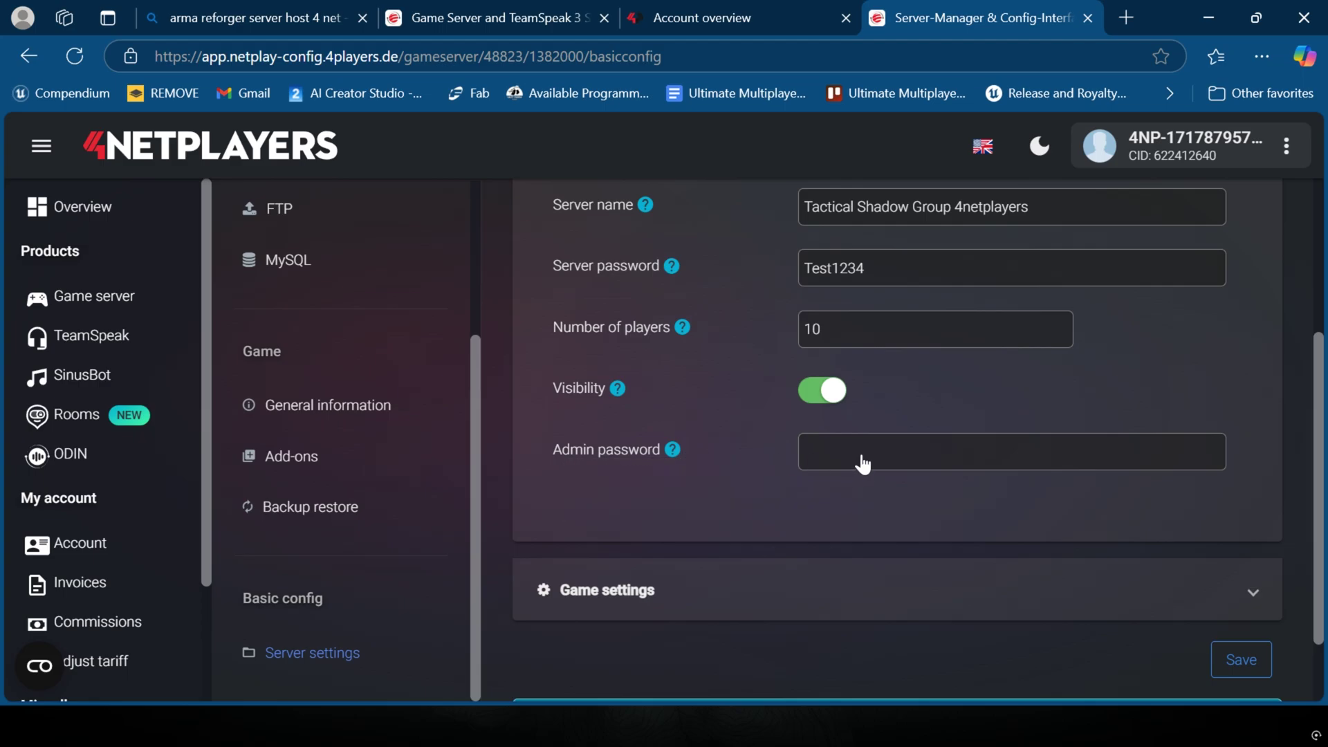
Step: Save the Tactical Shadow Group 4netplayers server settings and review the saved form
left_click(1224, 658)
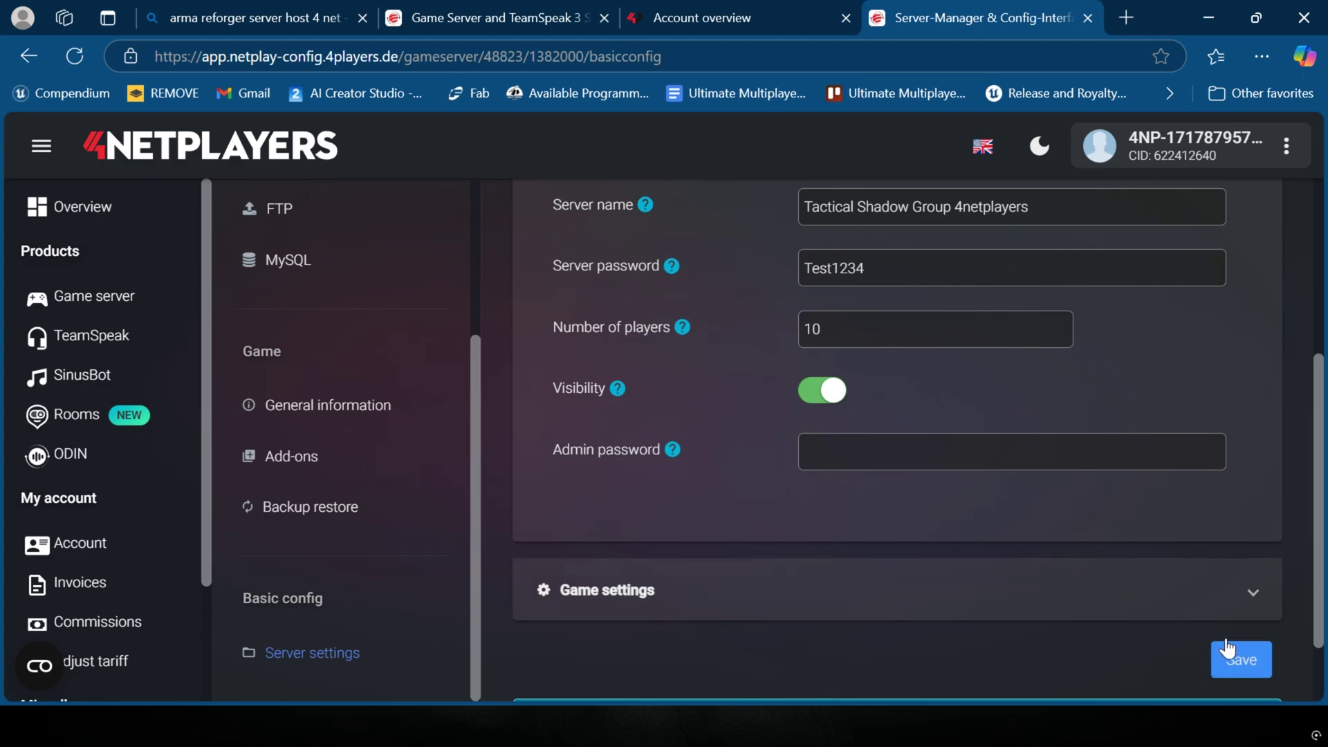
scroll(796, 450, "up", 2)
scroll(774, 454, "up", 5)
scroll(748, 431, "down", 6)
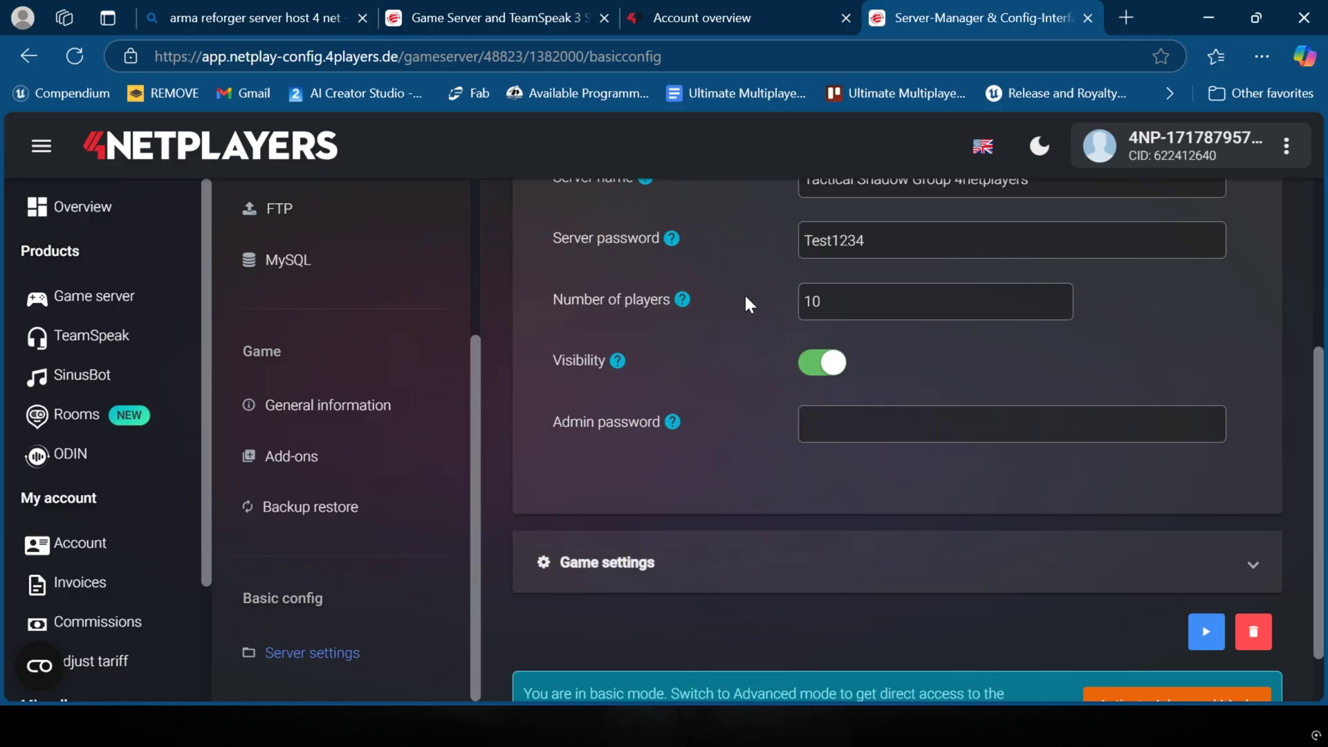
scroll(745, 305, "up", 5)
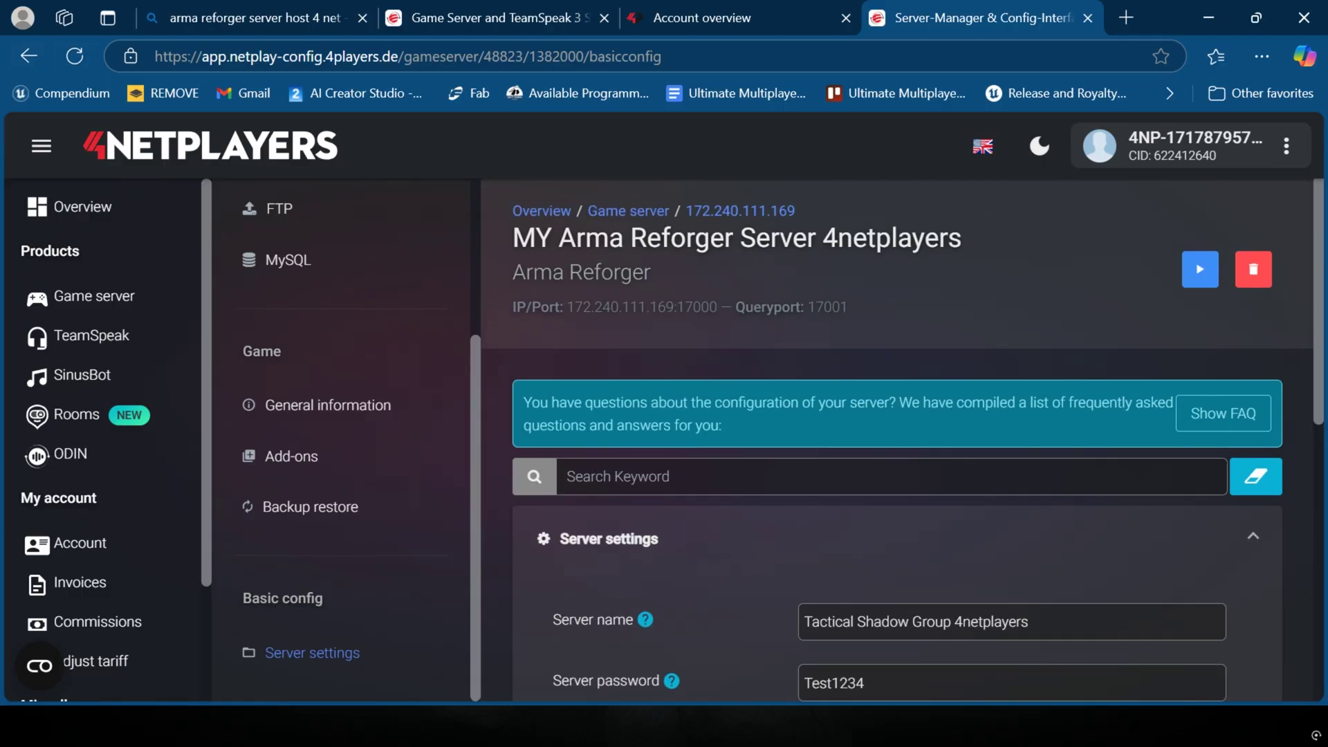
Step: Open the server's General information page and look through it
scroll(459, 273, "up", 3)
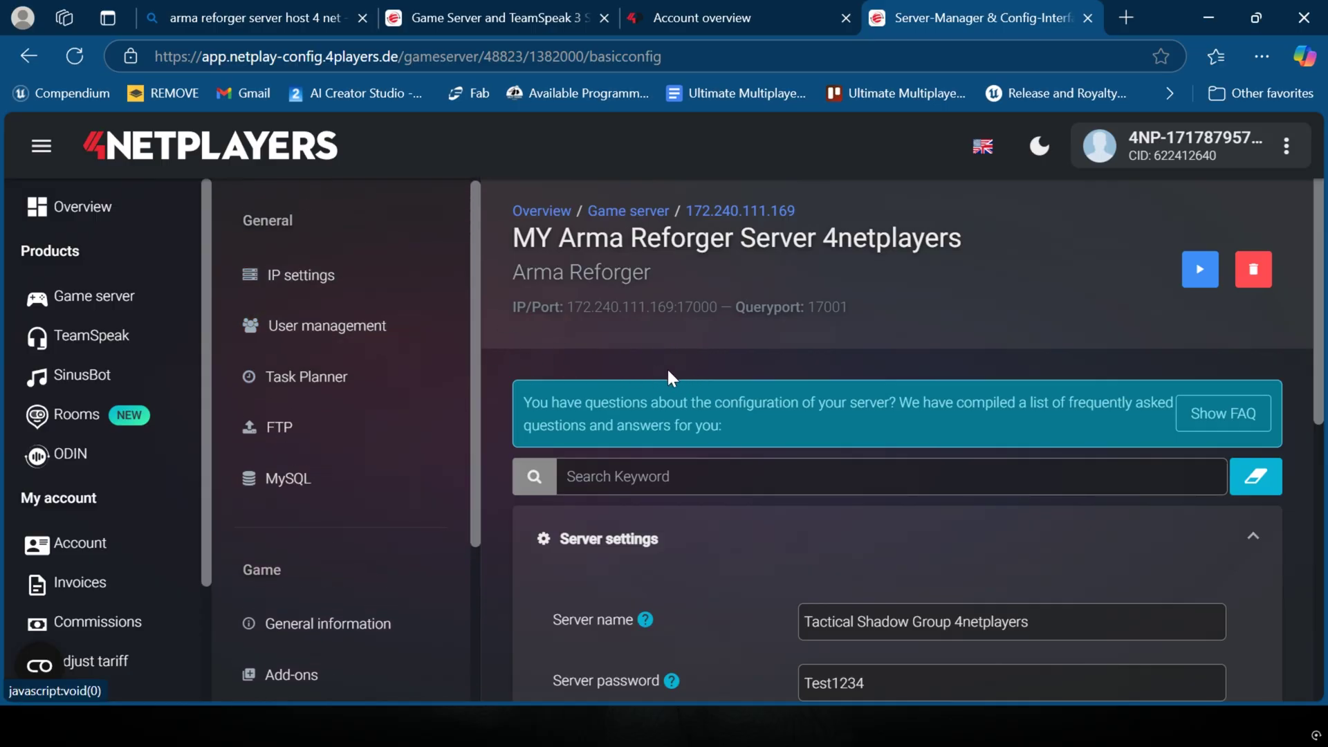
scroll(685, 373, "down", 3)
scroll(684, 380, "down", 3)
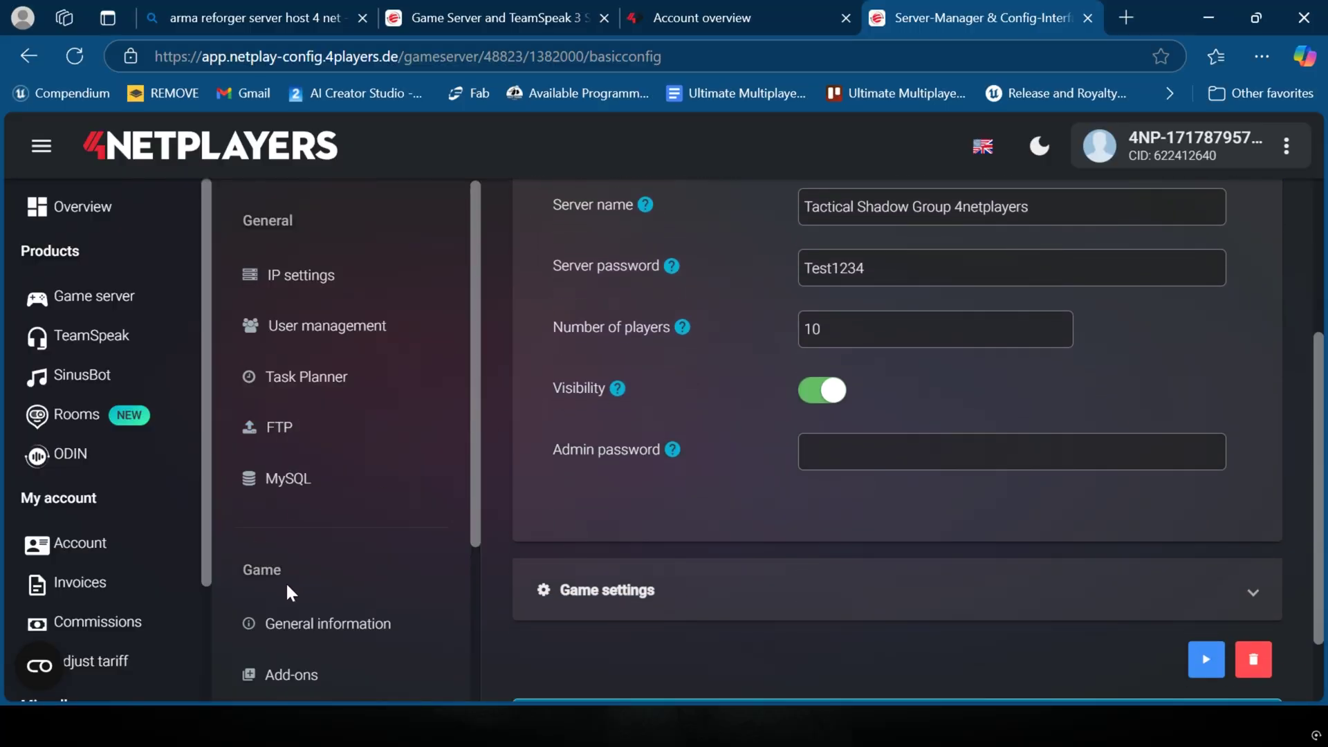
left_click(334, 623)
scroll(791, 455, "down", 2)
scroll(725, 425, "up", 2)
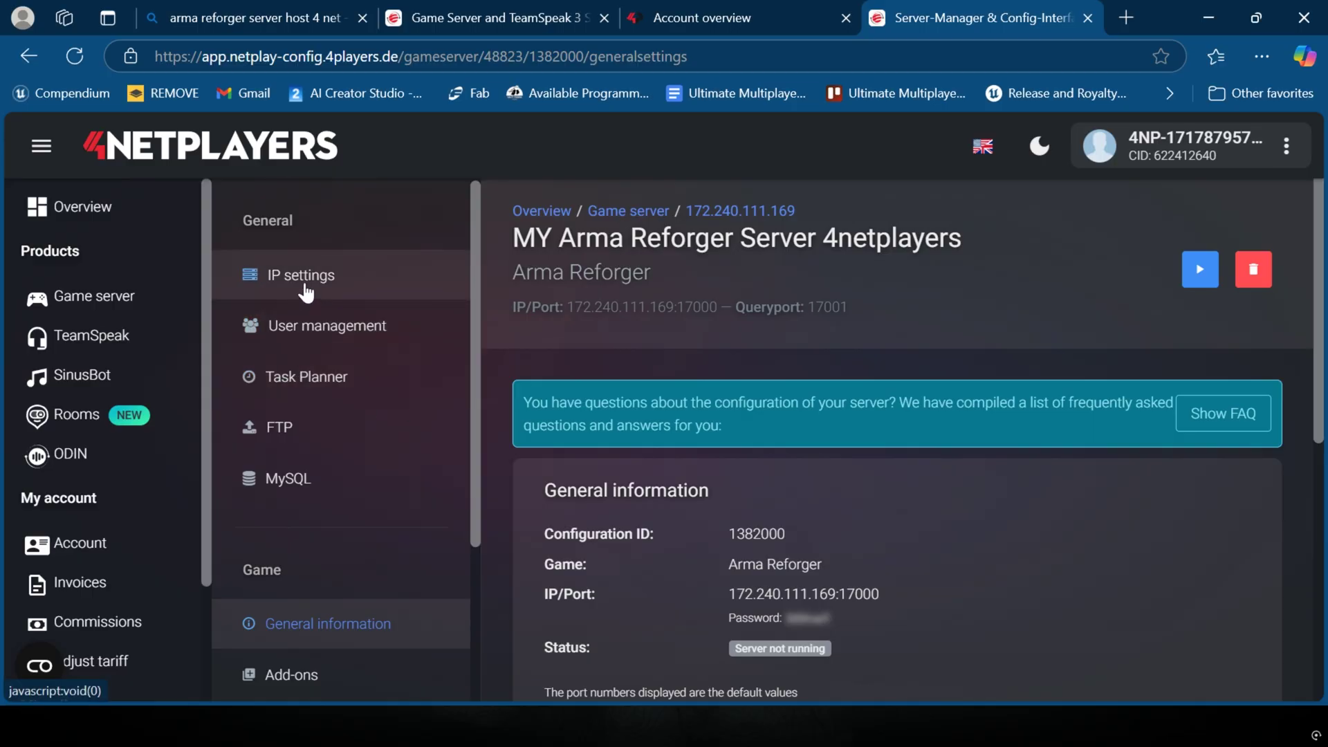
scroll(332, 341, "down", 2)
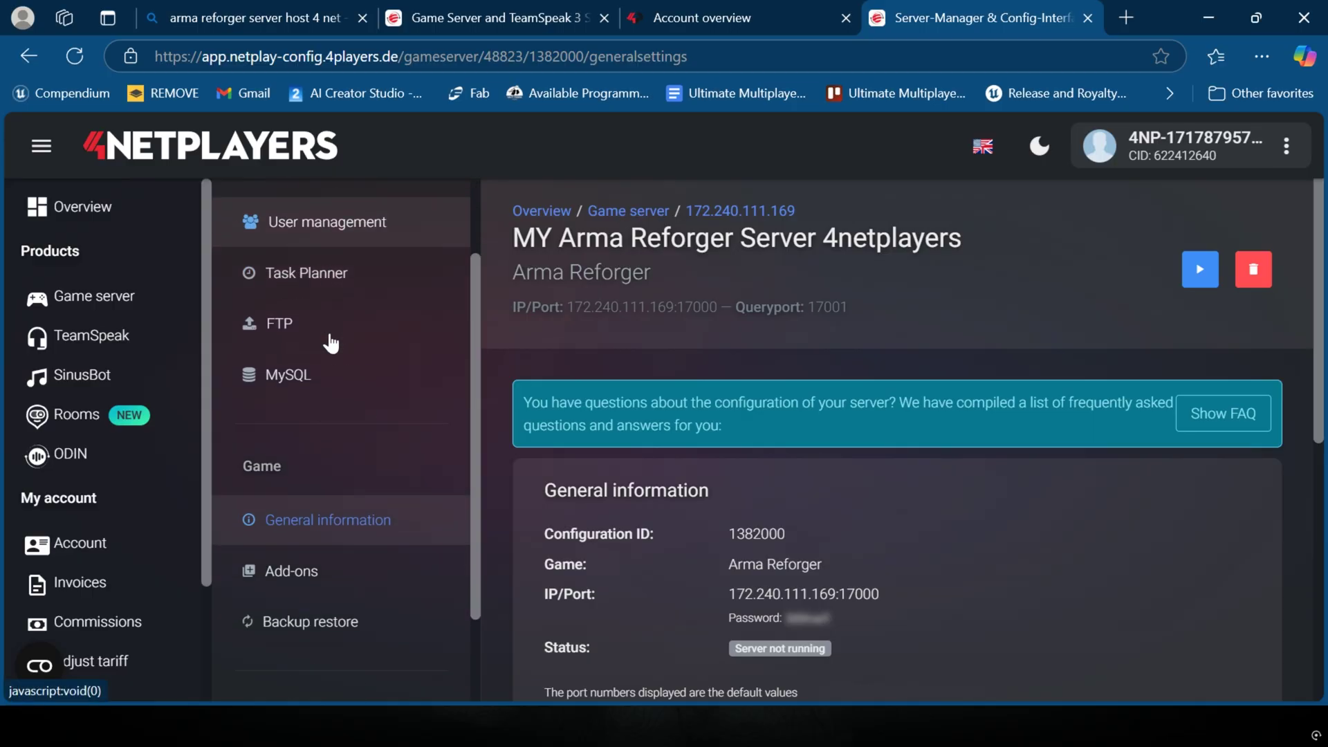
Step: Visit the Add-ons, User management and IP settings pages, then return to Basic config > Server settings
left_click(324, 575)
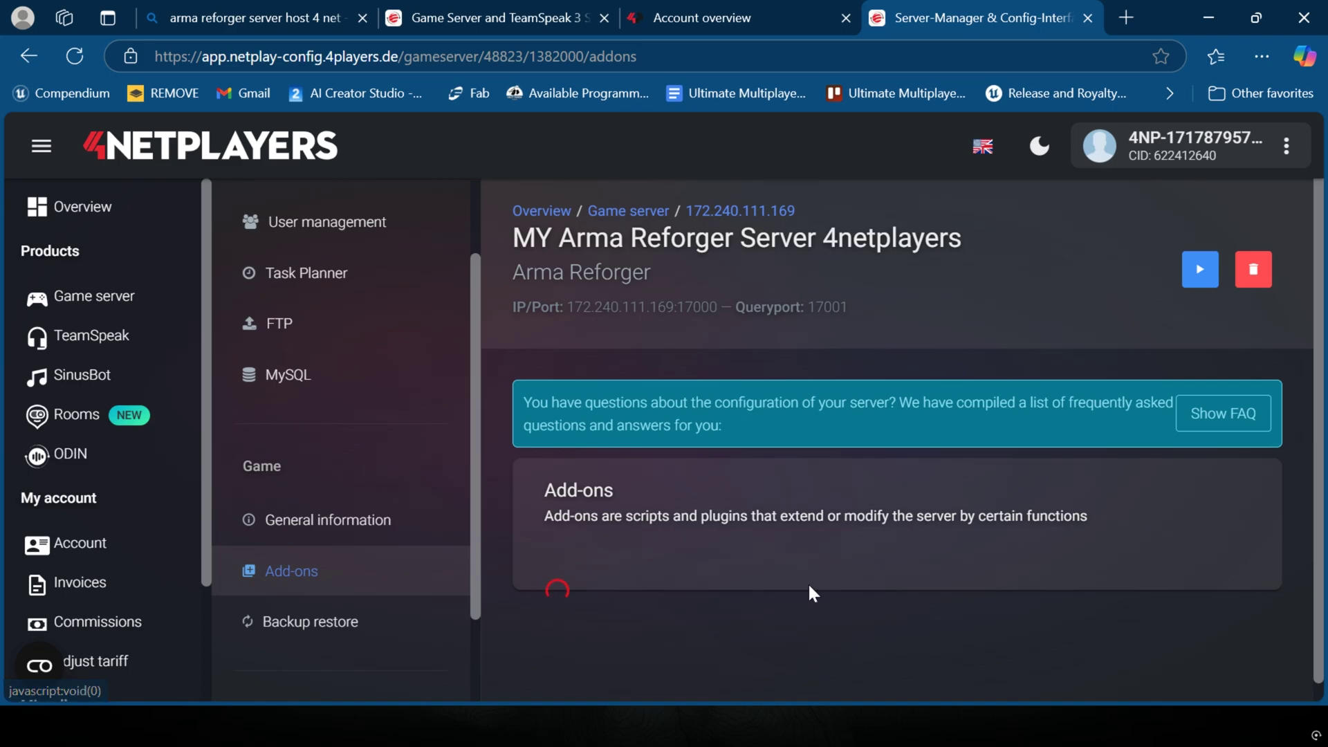
scroll(741, 436, "down", 1)
scroll(276, 355, "up", 2)
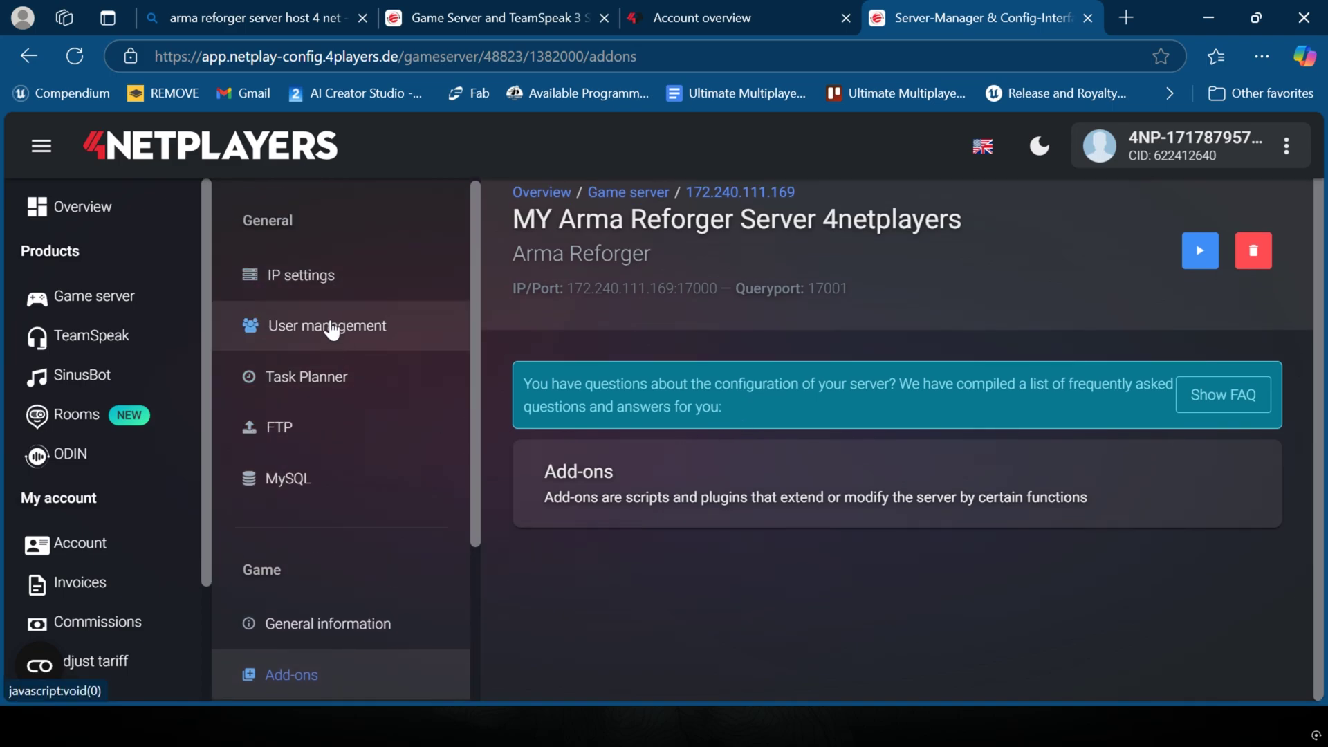
left_click(332, 331)
scroll(730, 351, "down", 5)
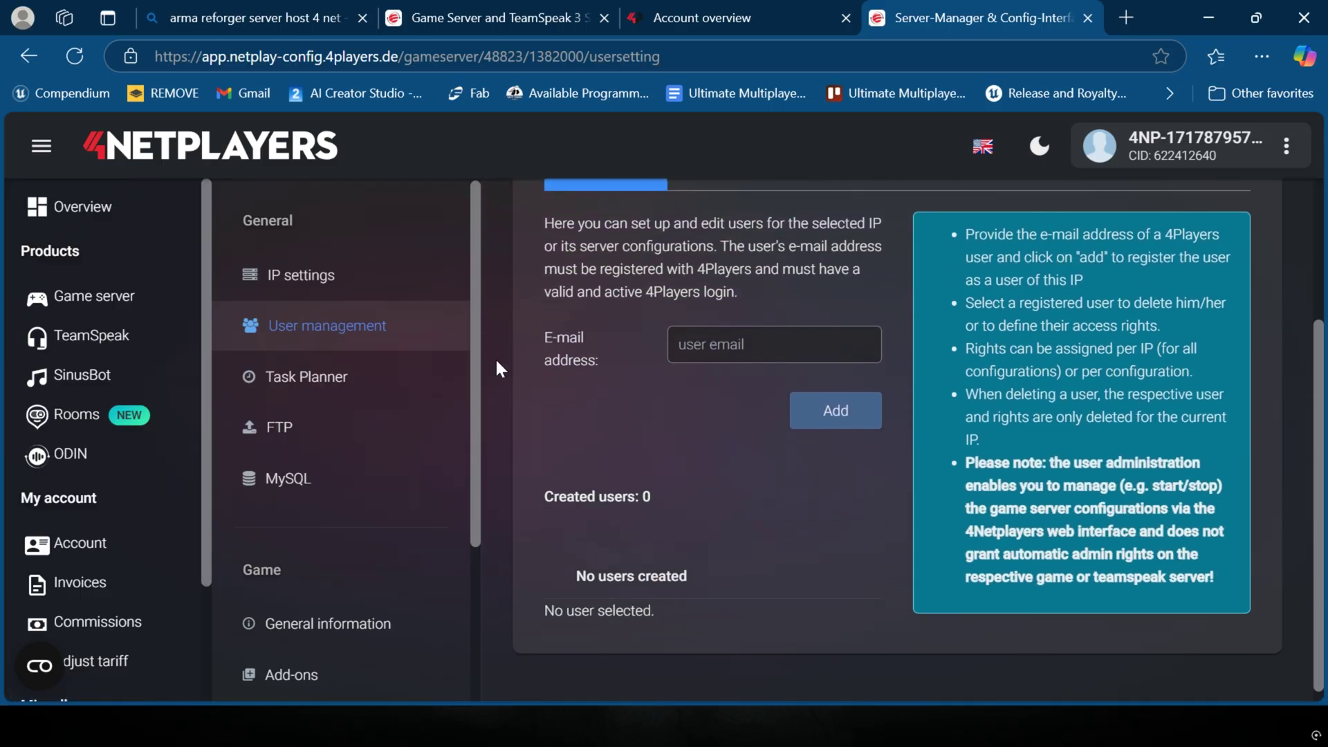
left_click(284, 275)
scroll(289, 389, "down", 3)
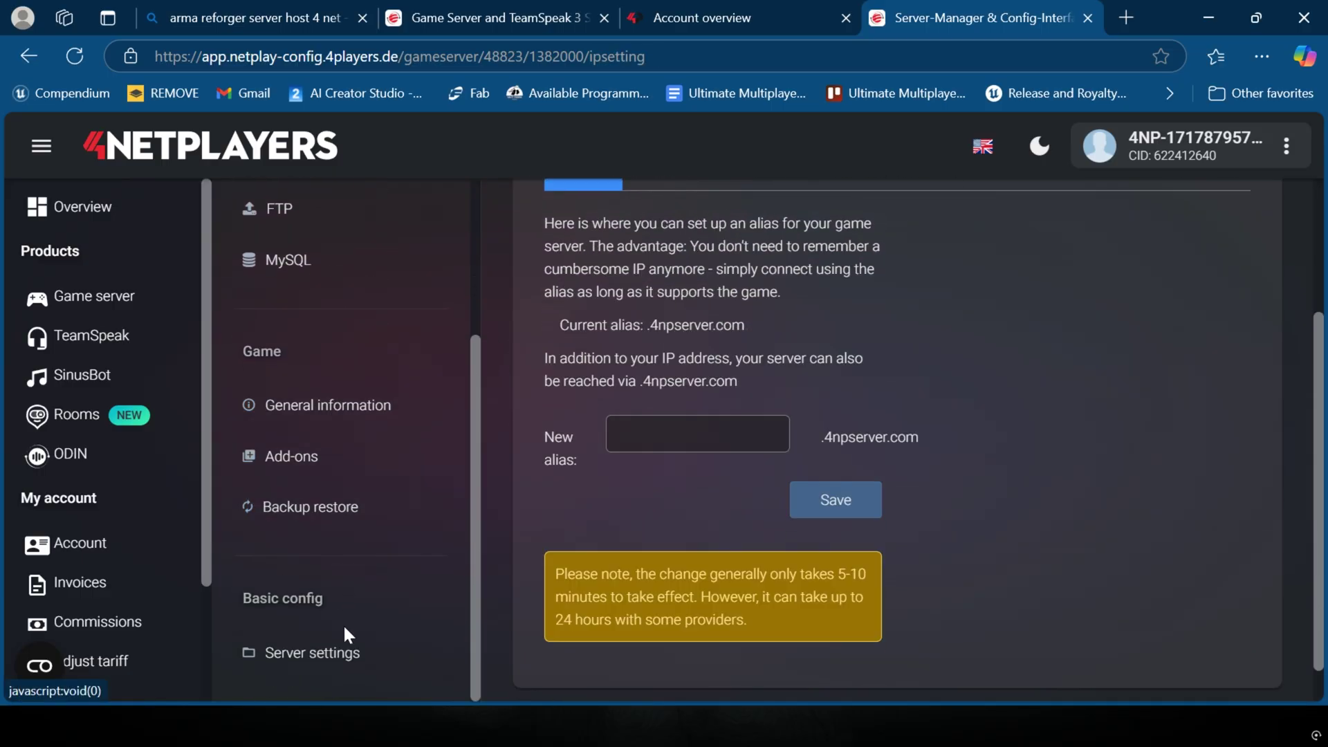
left_click(345, 642)
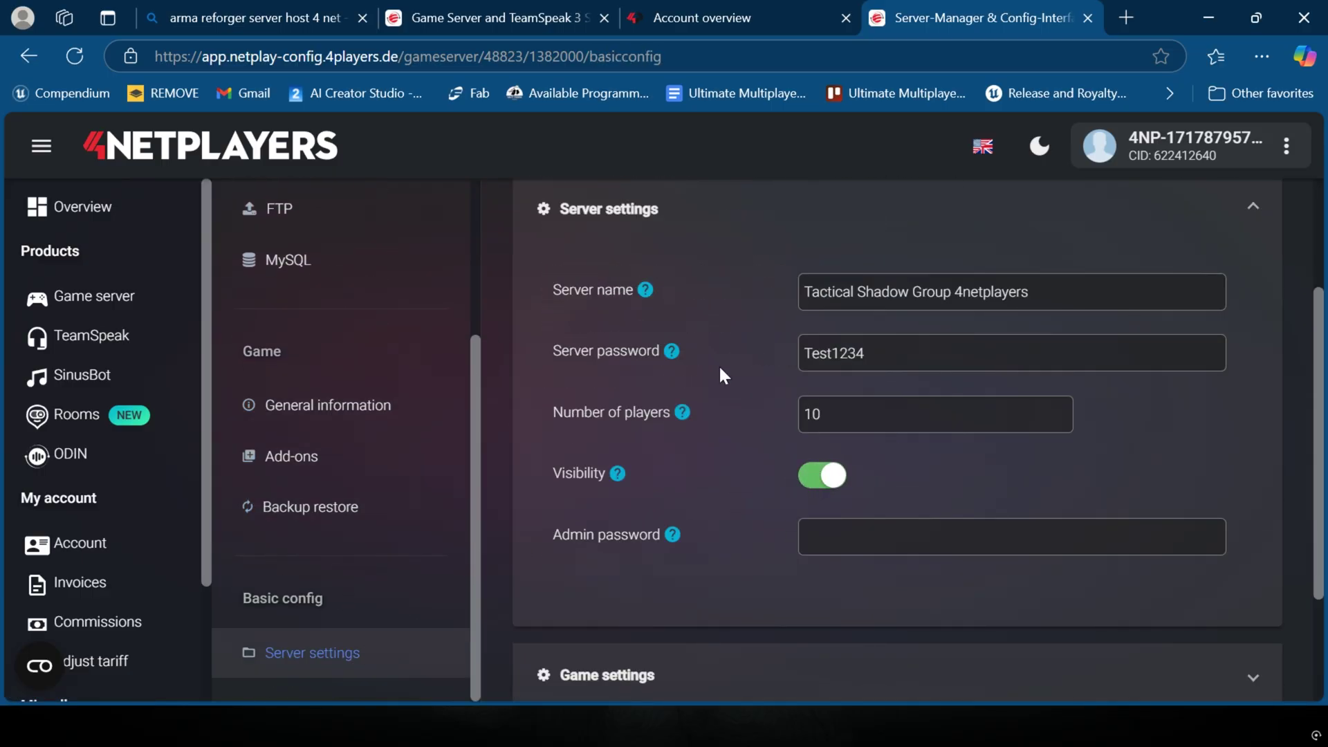
Step: Start the Arma Reforger server with the play button and confirm the Start configuration notice with OK
scroll(712, 372, "up", 3)
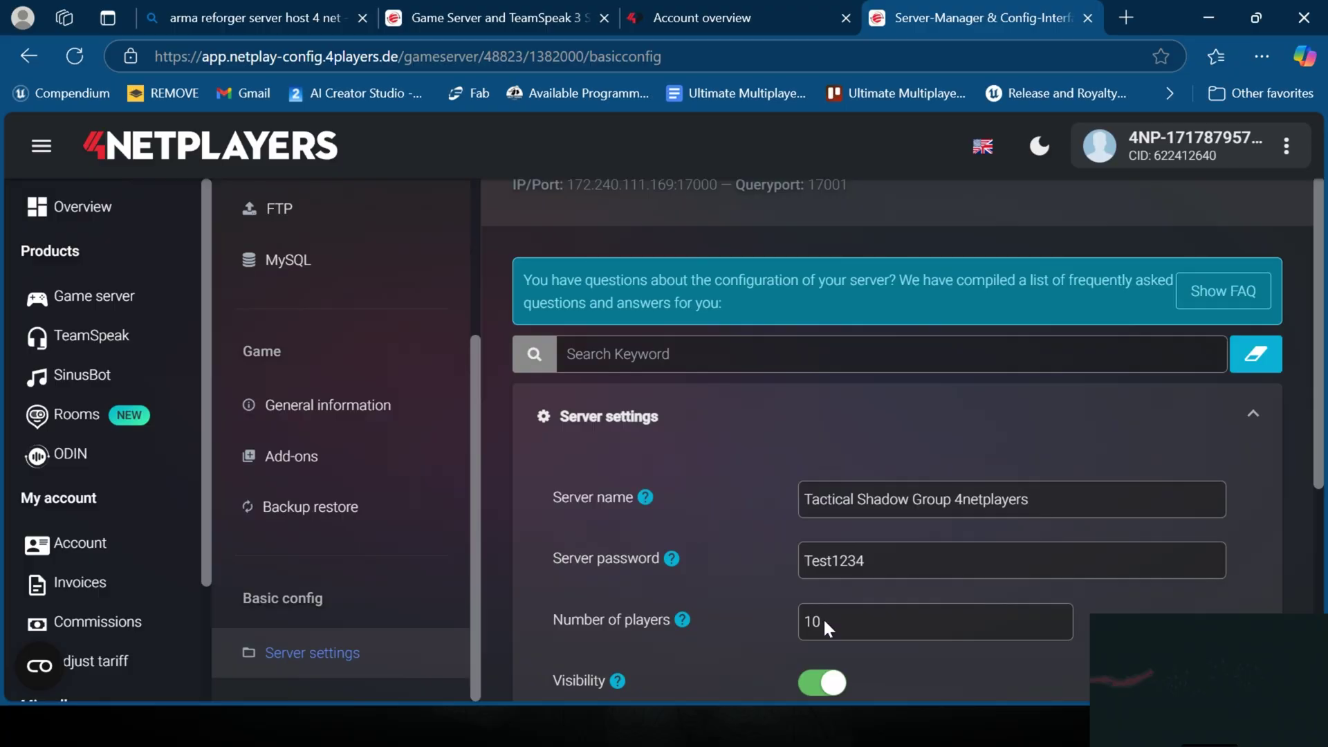
scroll(855, 457, "up", 1)
scroll(855, 457, "up", 1)
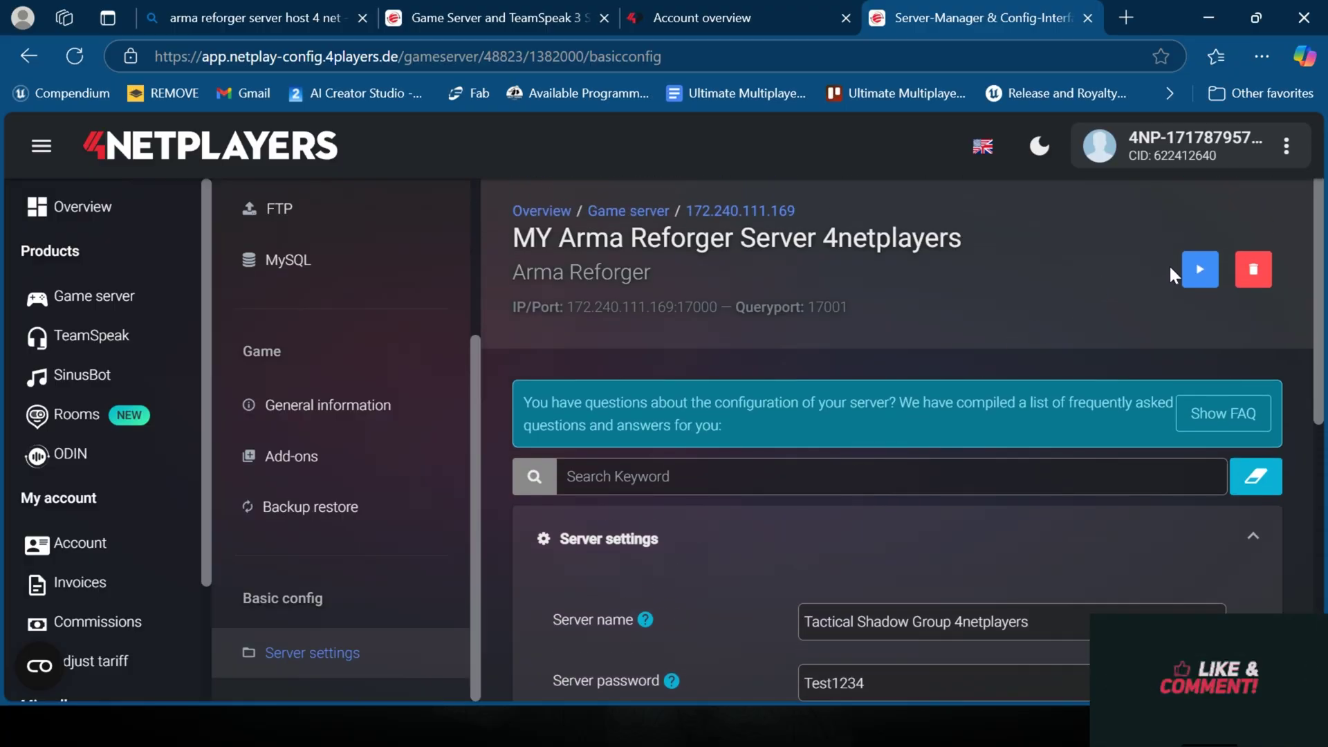
left_click(1200, 269)
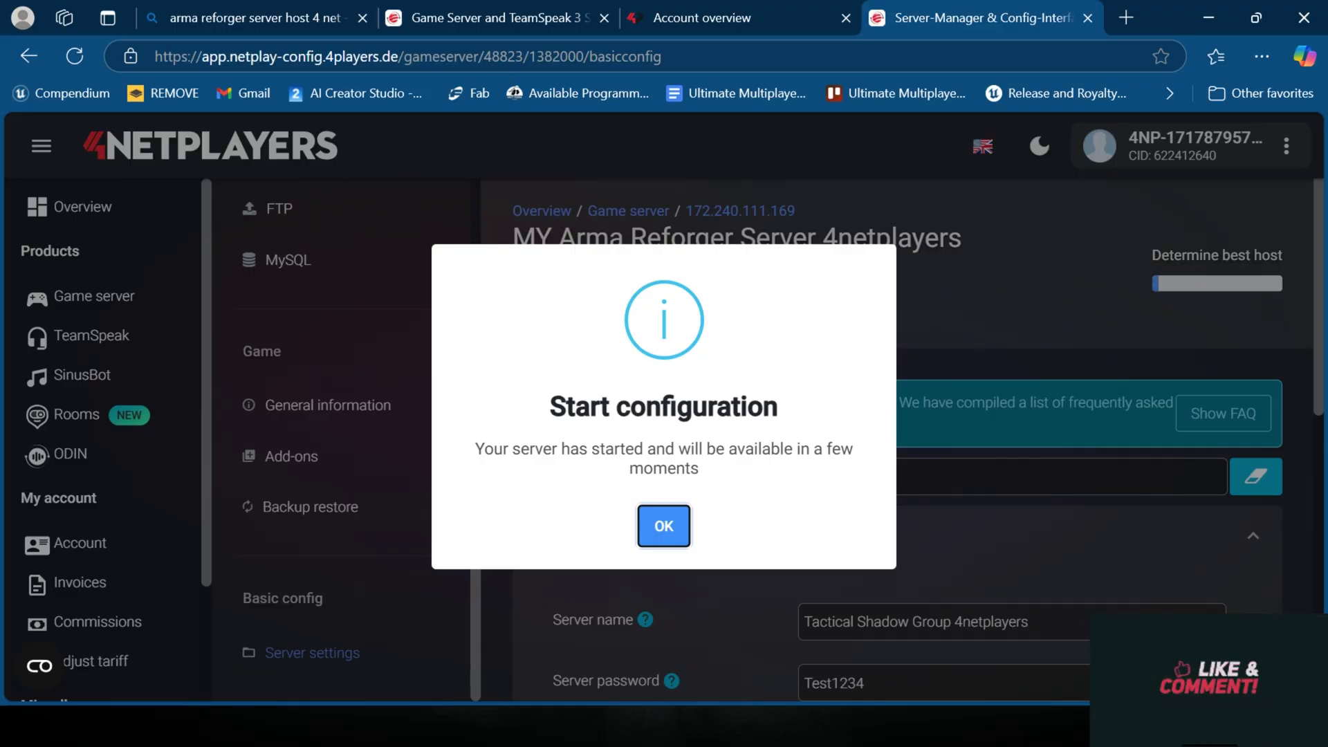
left_click_drag(707, 470, 536, 450)
left_click(682, 524)
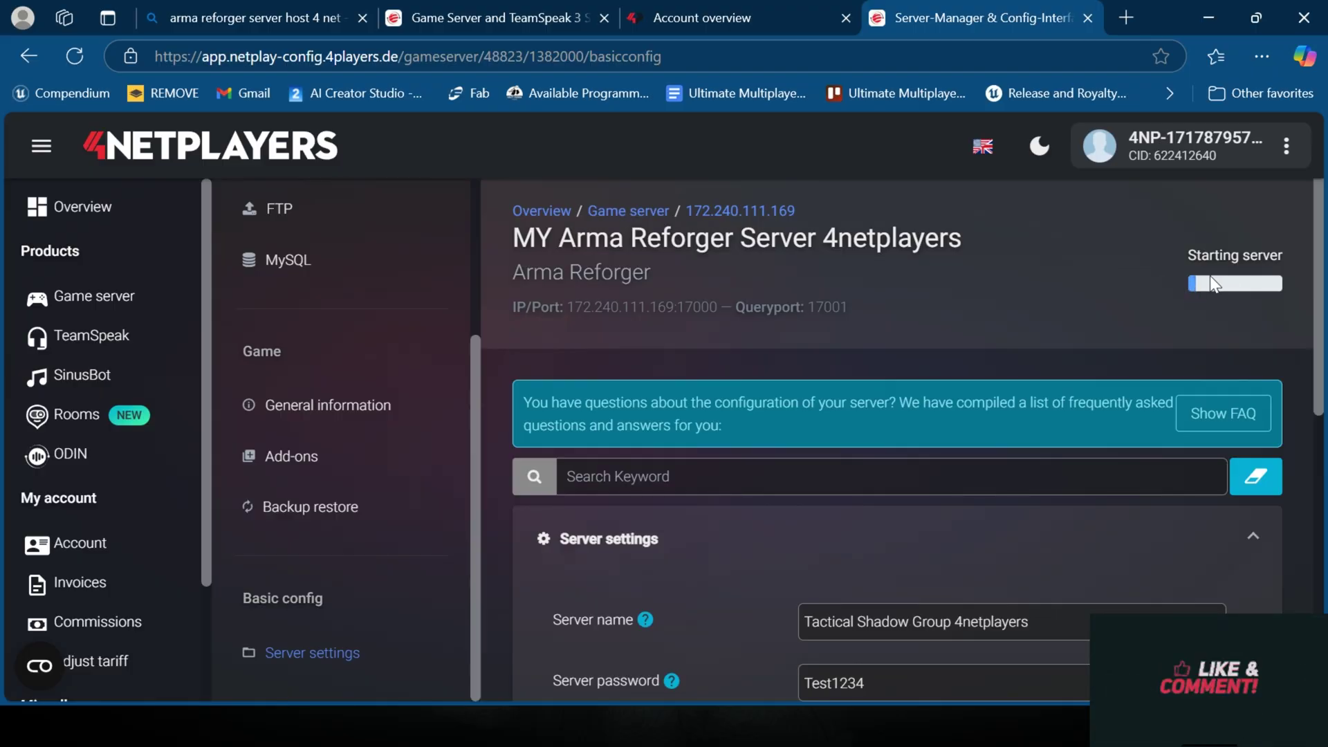
scroll(315, 318, "up", 3)
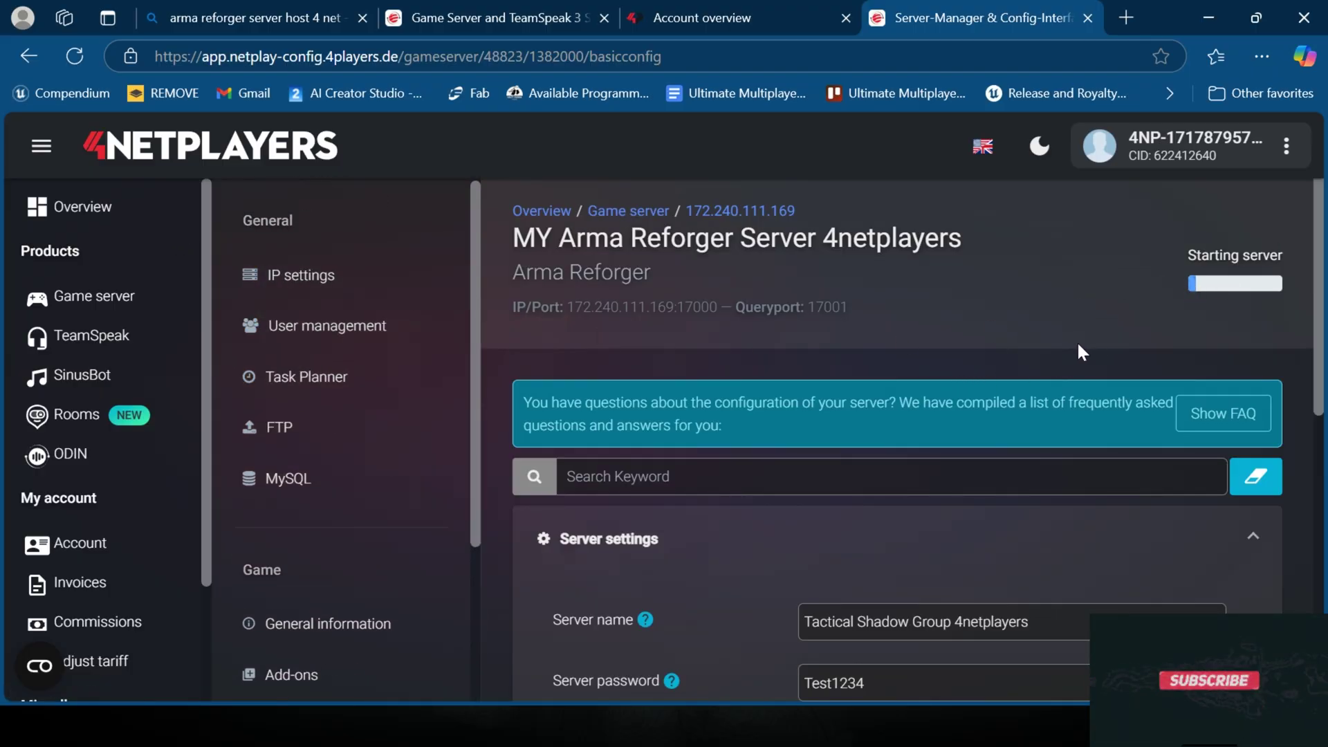
scroll(865, 318, "down", 10)
Step: Select the full server name text, then collapse the Server settings section
scroll(852, 360, "up", 6)
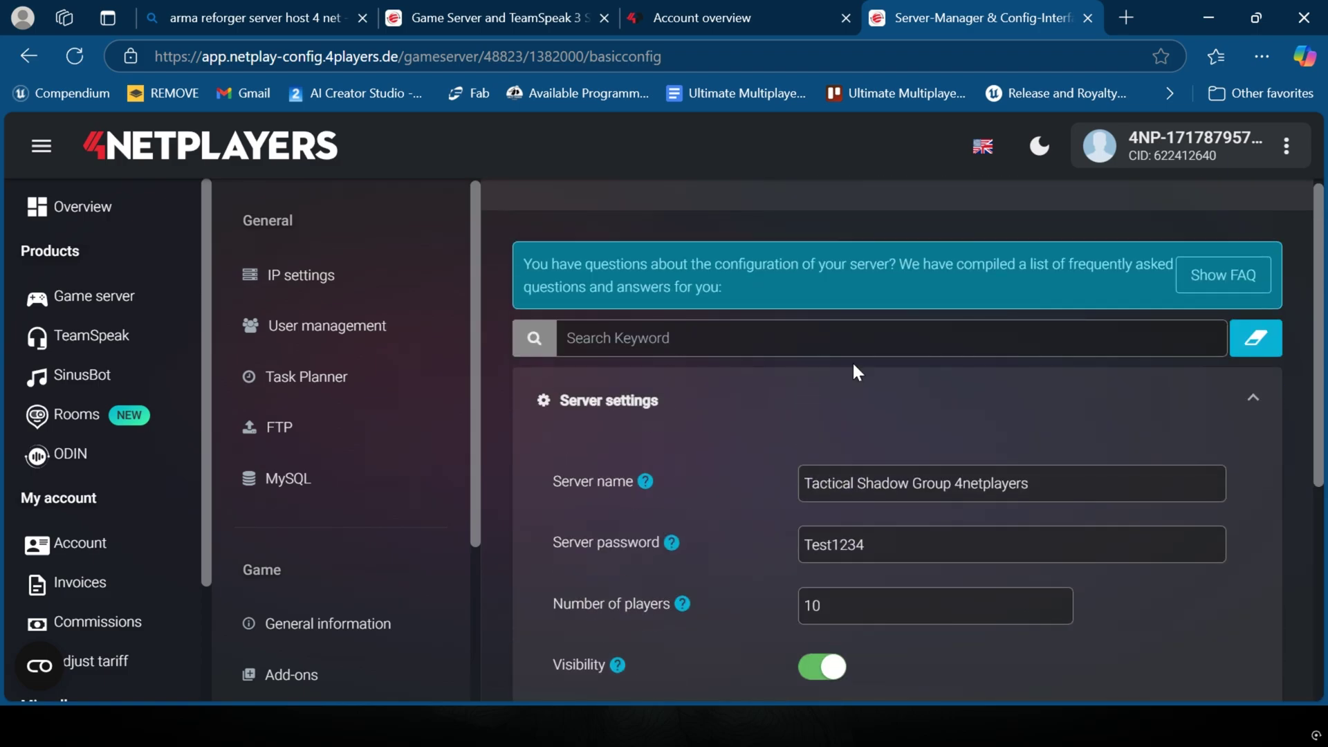
left_click(941, 486)
double_click(927, 485)
left_click(1091, 484)
left_click_drag(1043, 486, 717, 466)
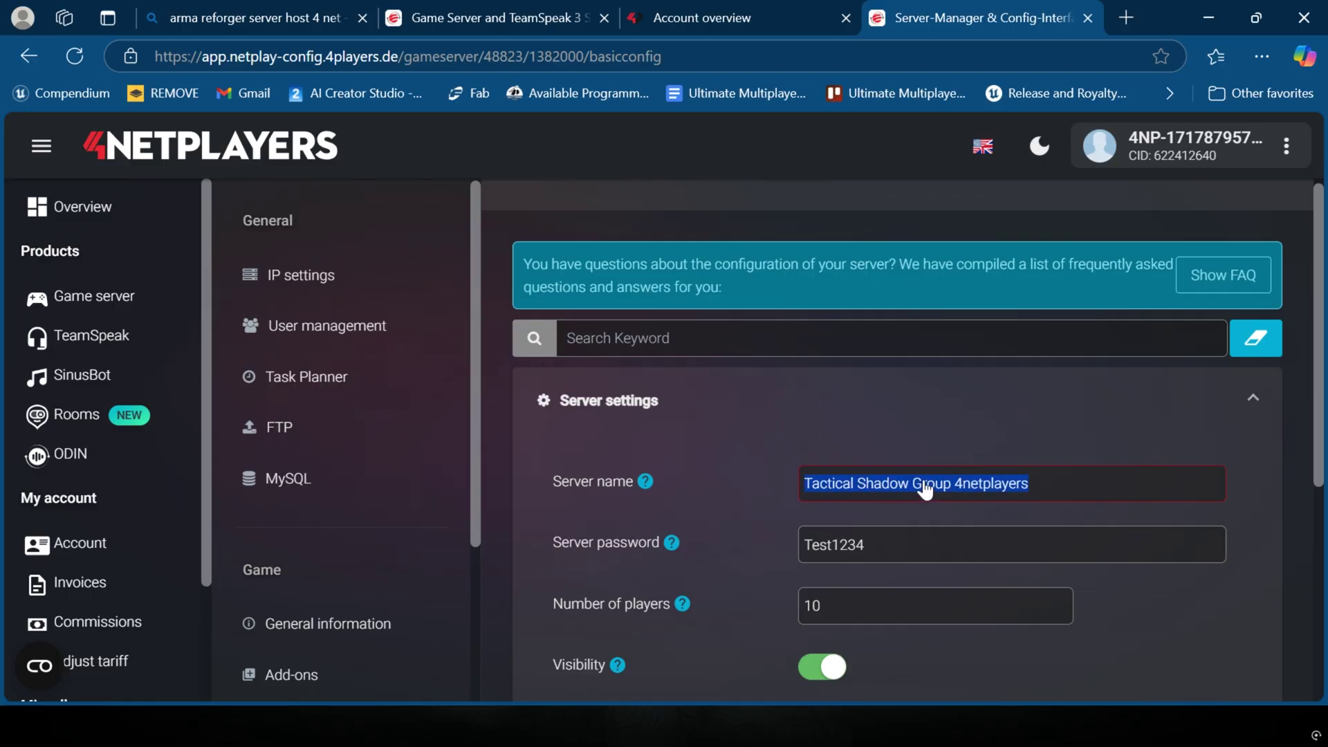
left_click(944, 438)
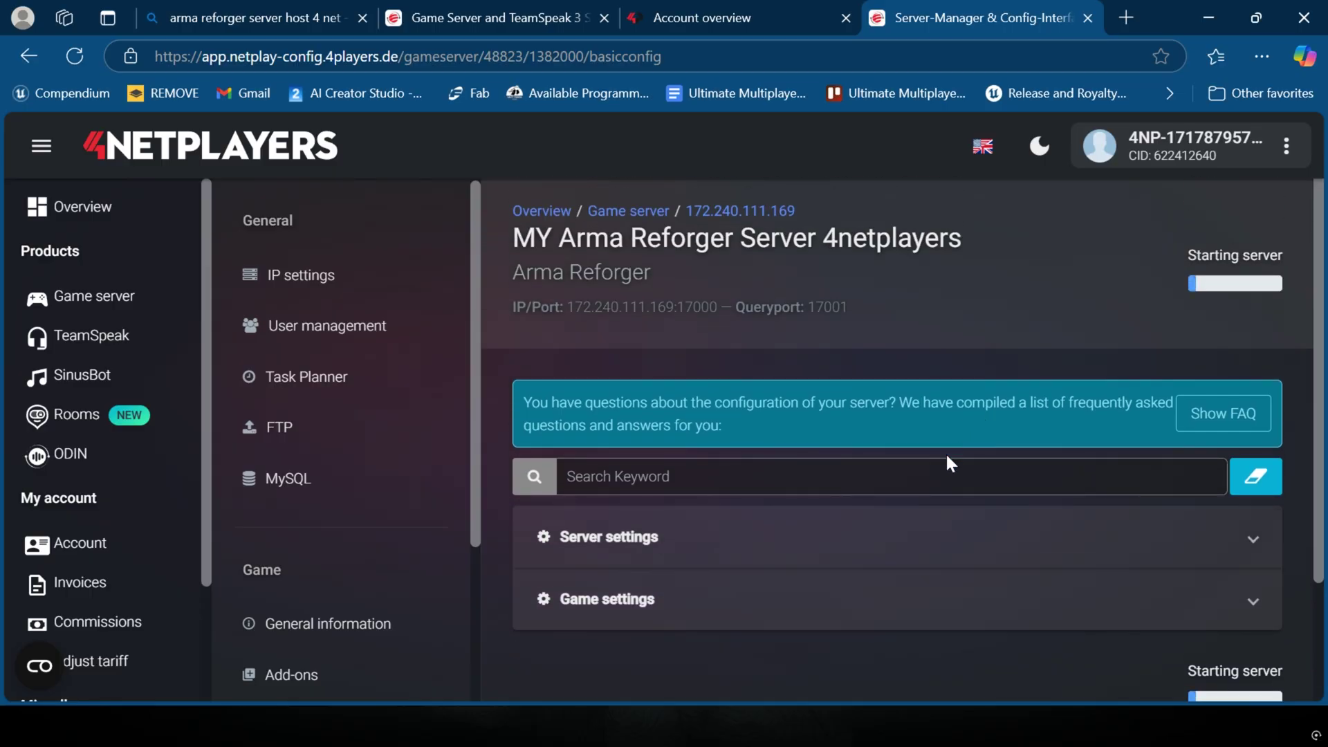
Step: Expand the Game settings section showing BattlEye enabled and view range 1600
left_click(726, 598)
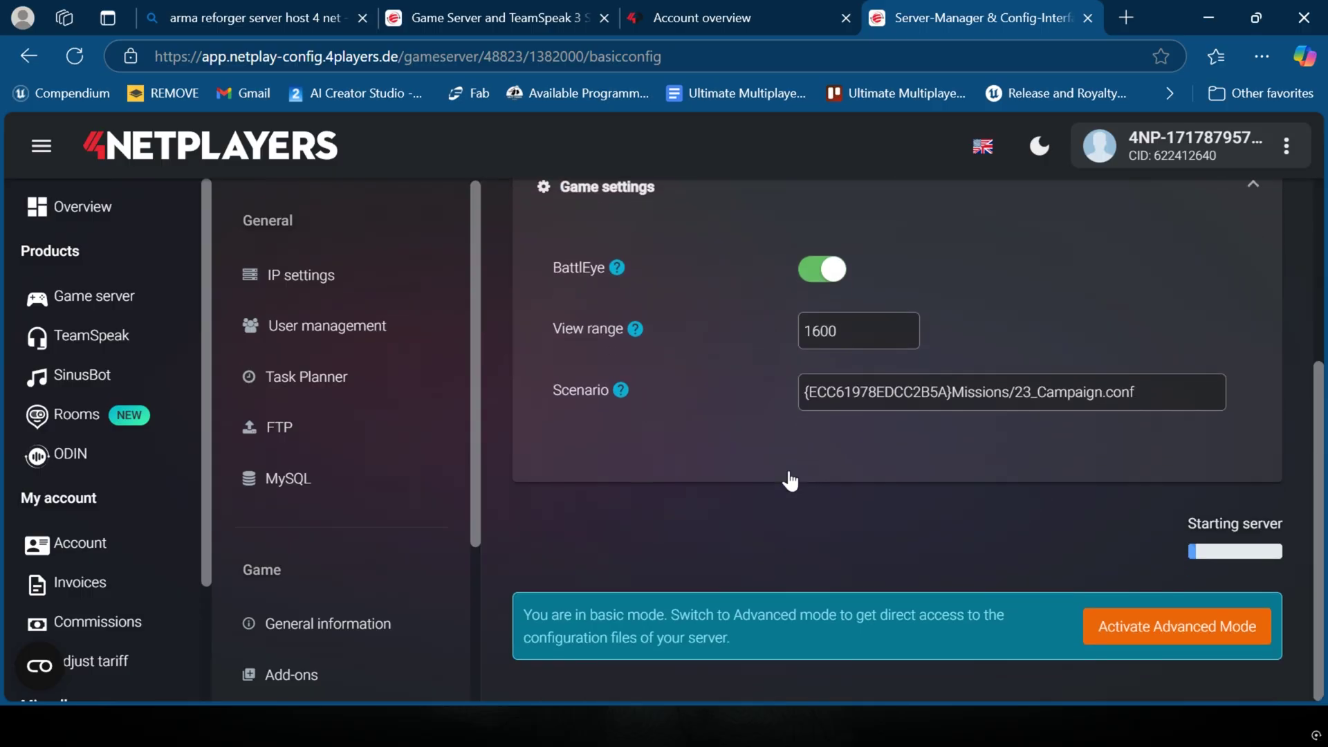
scroll(790, 480, "up", 5)
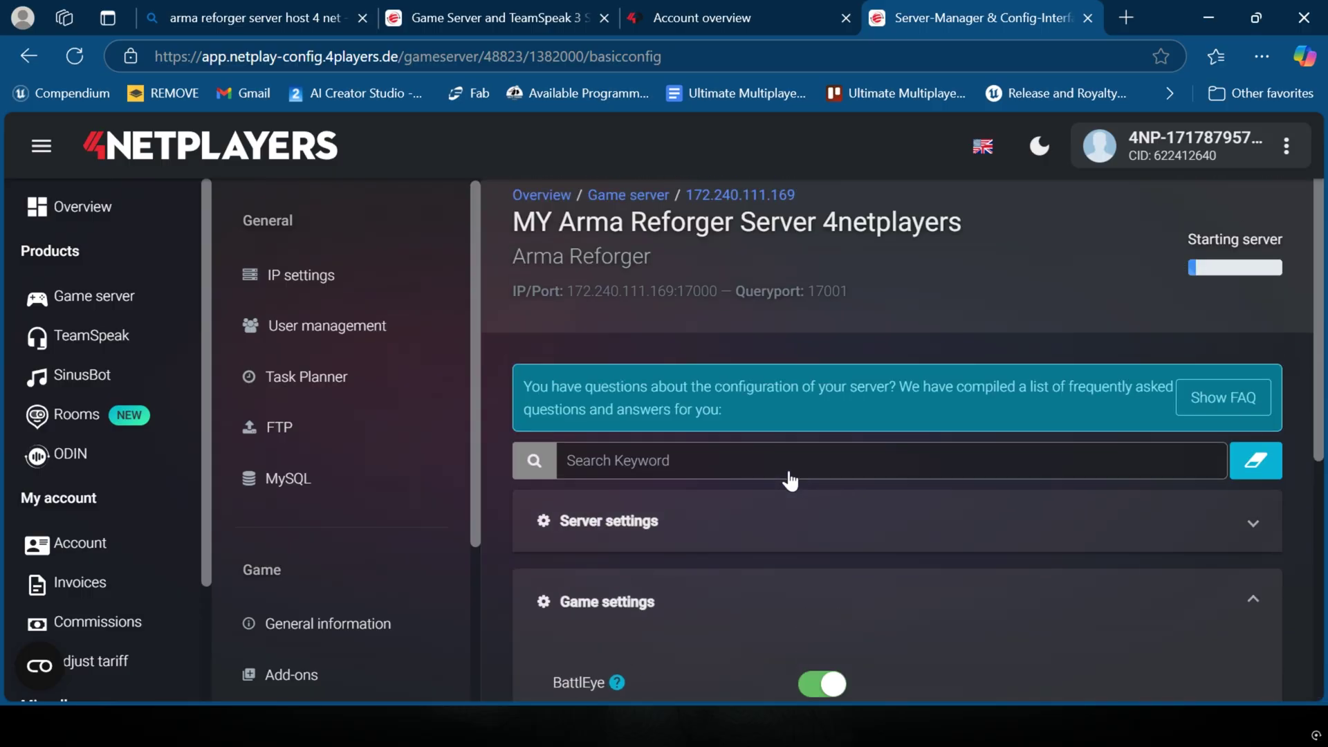
left_click(732, 539)
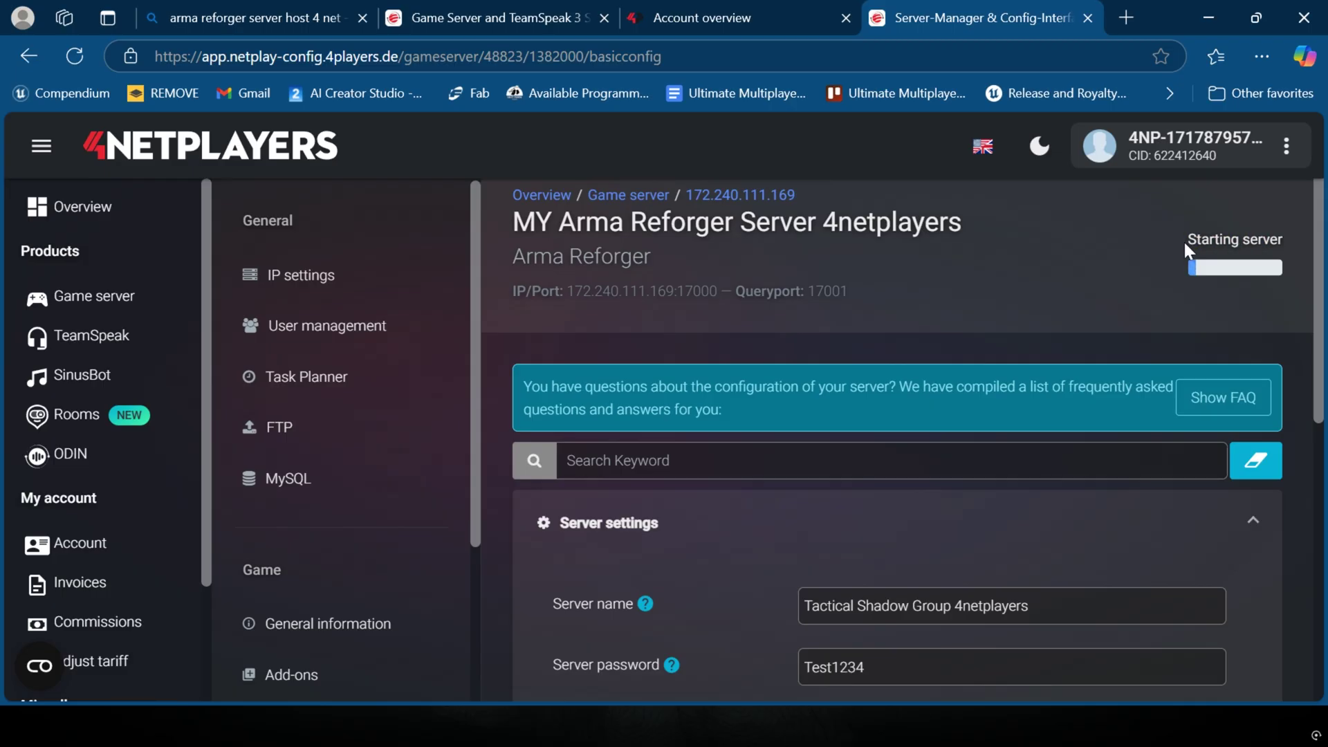
scroll(928, 272, "down", 3)
scroll(719, 435, "down", 4)
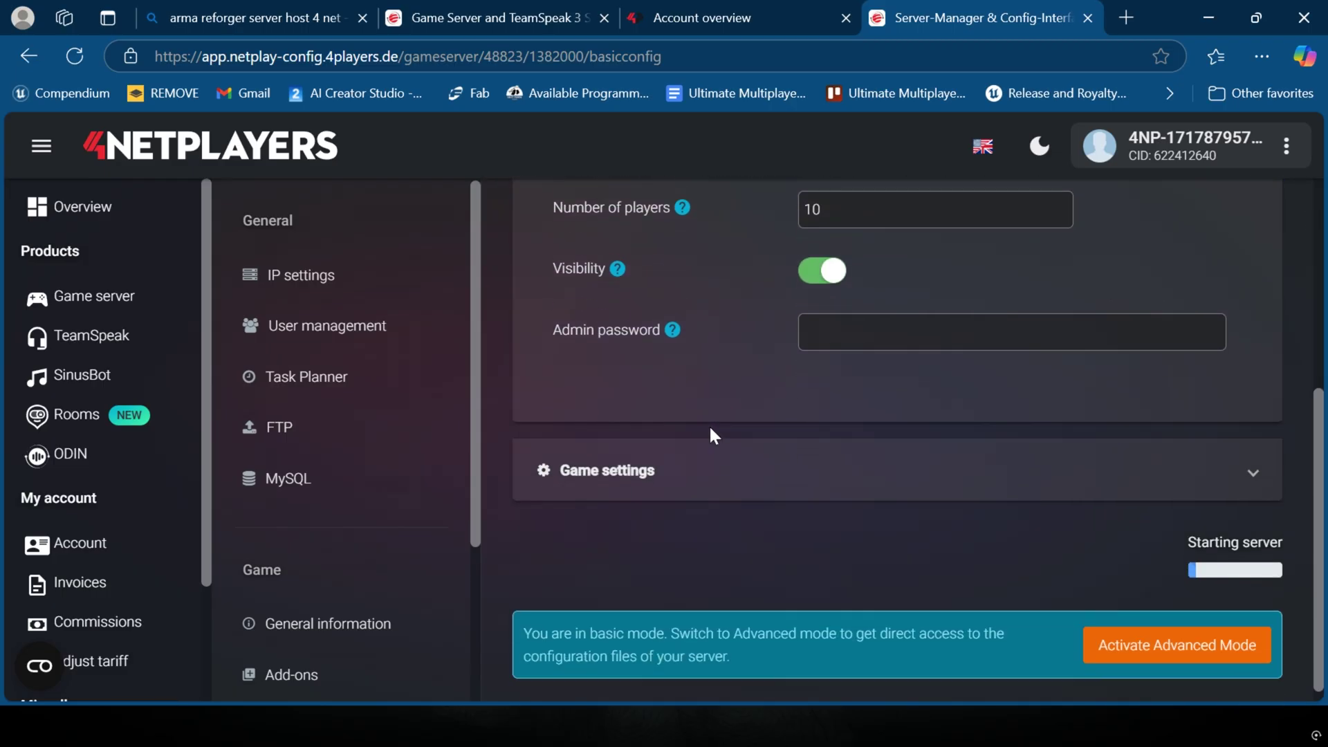
left_click(718, 472)
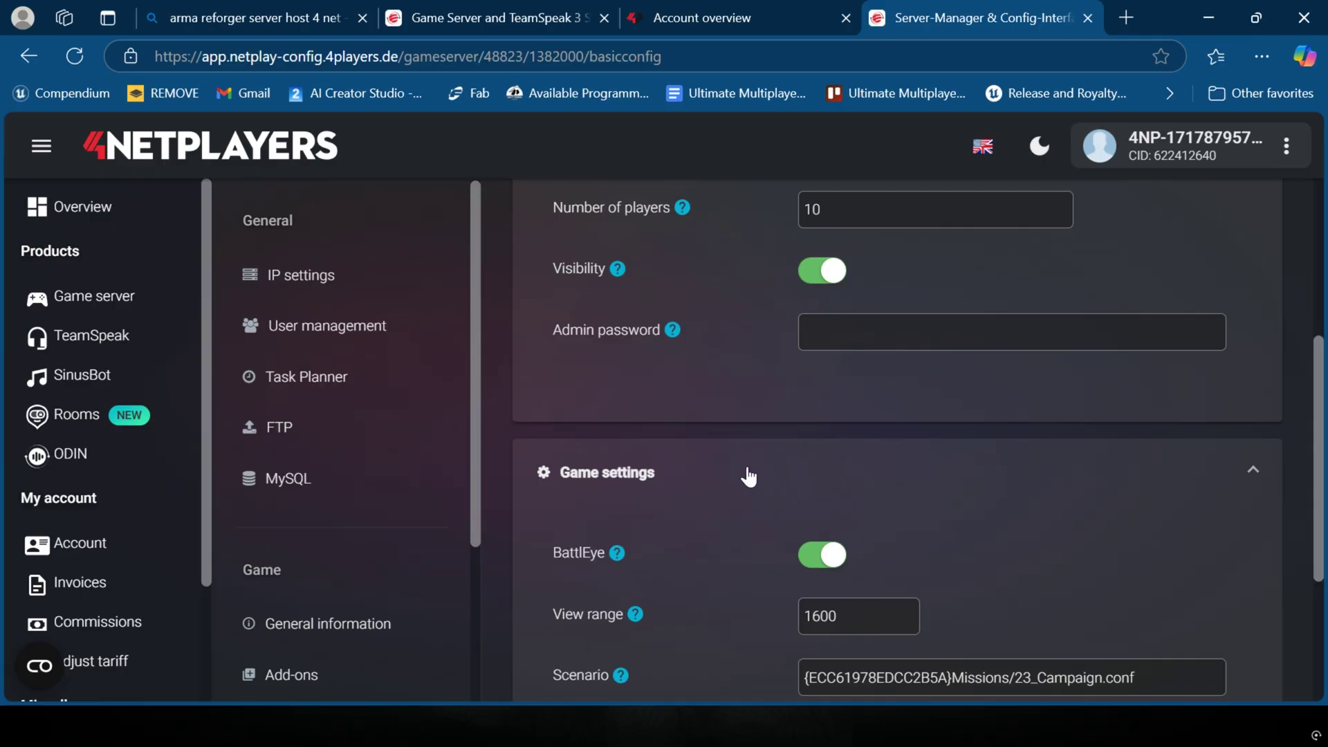
Step: Select and review the scenario value Missions/23_Campaign.conf, scrolling through the game settings
scroll(751, 477, "down", 2)
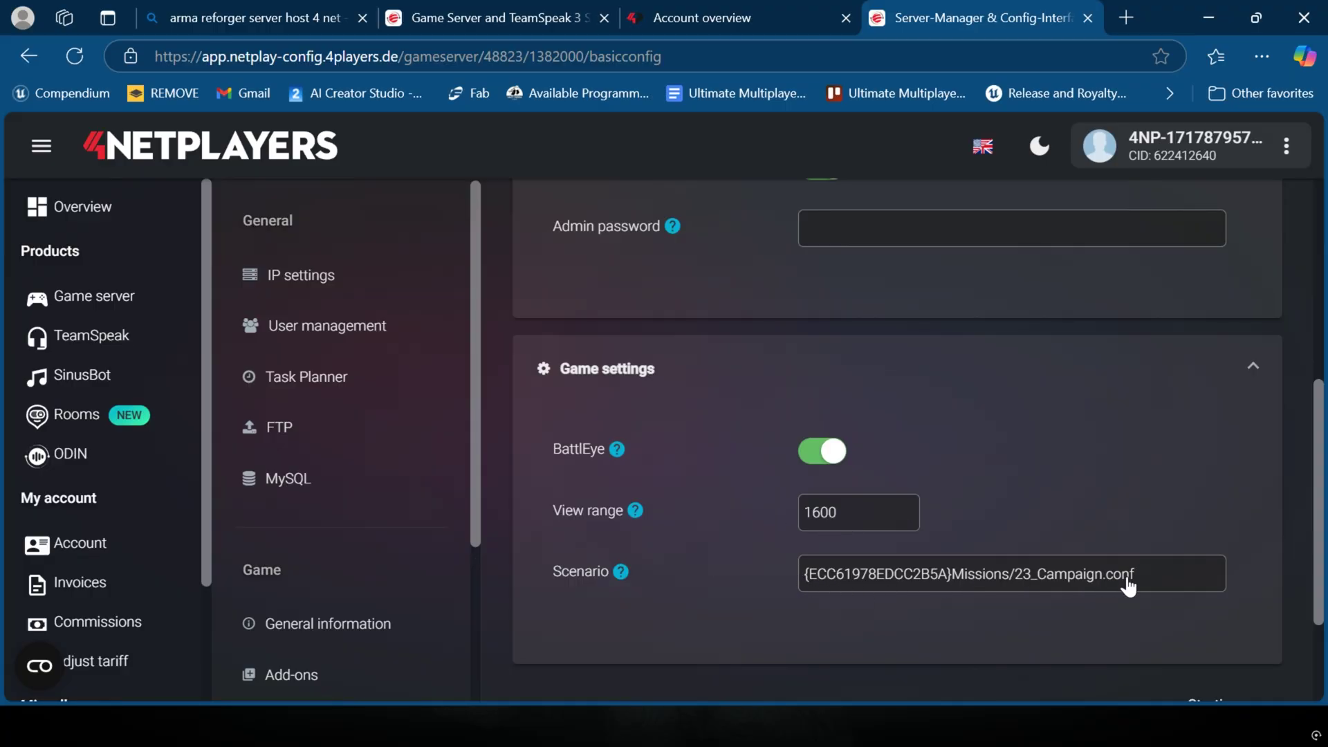
mouse_move(622, 573)
triple_click(1154, 577)
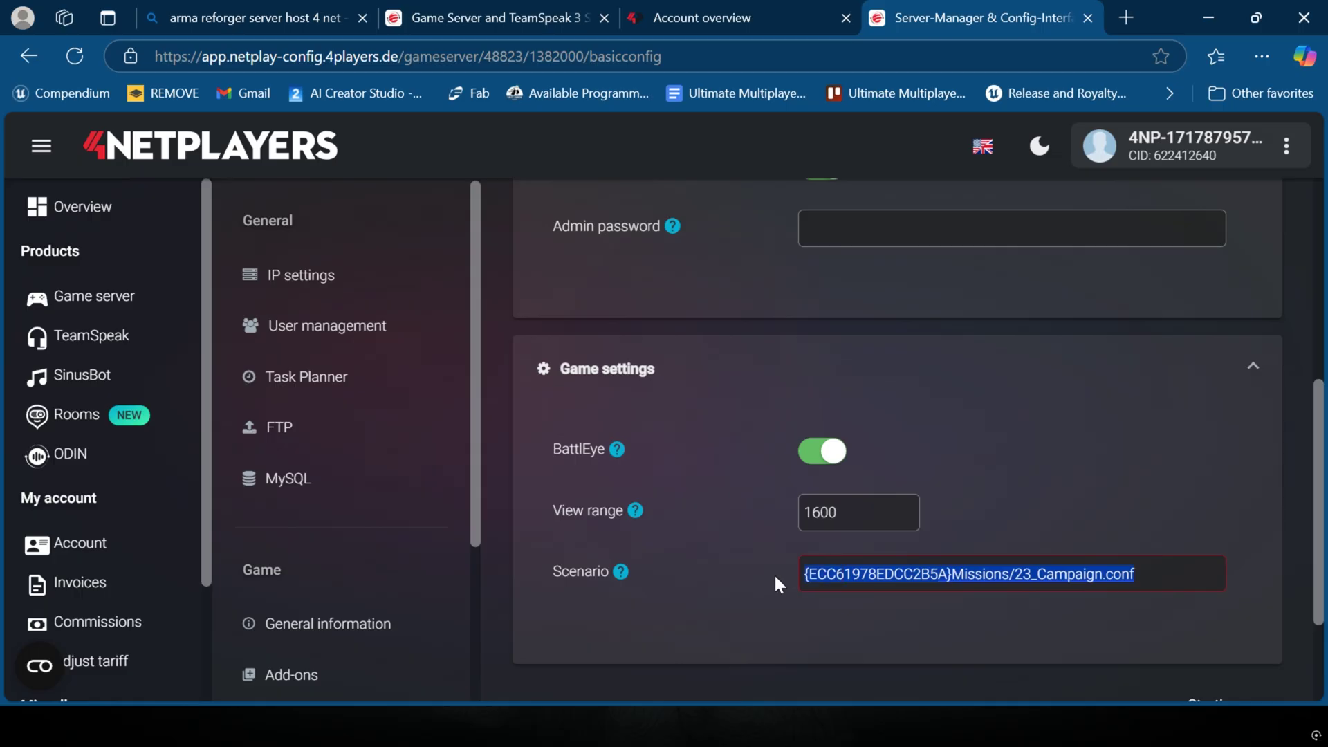
left_click(734, 557)
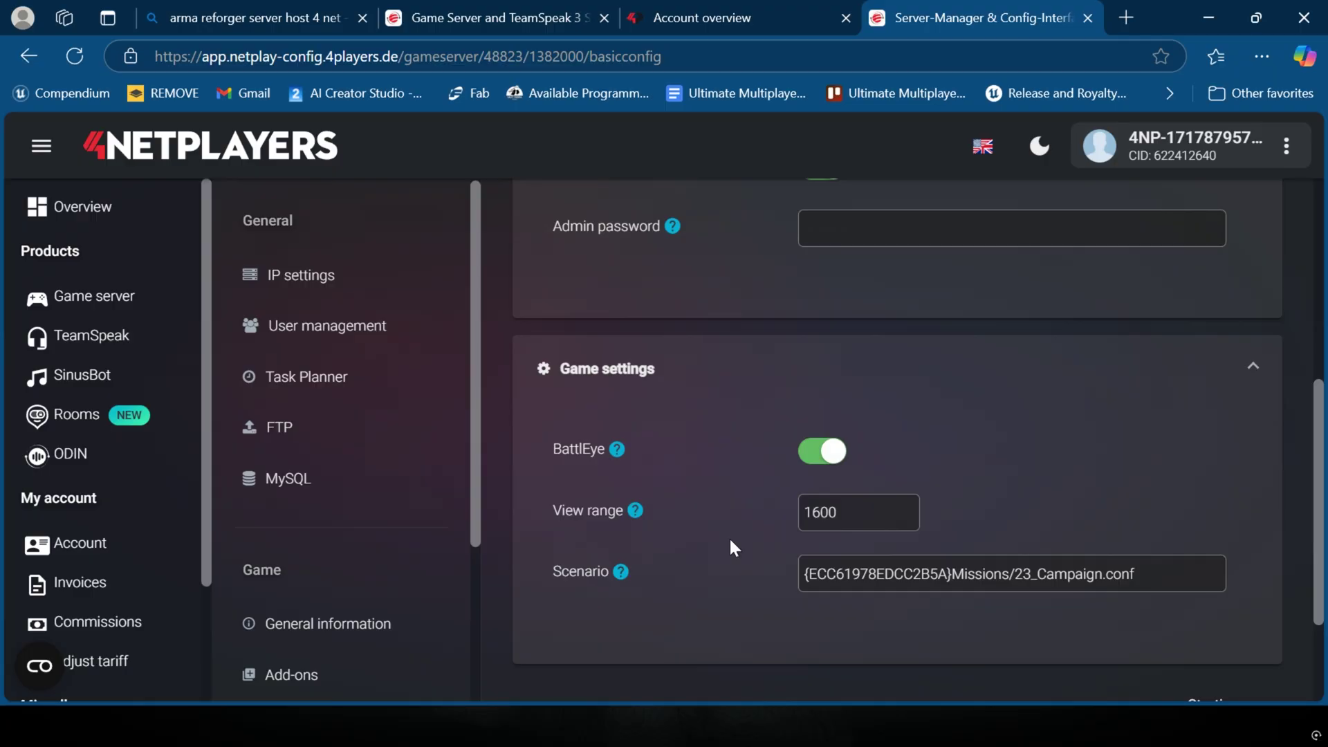
scroll(879, 388, "up", 10)
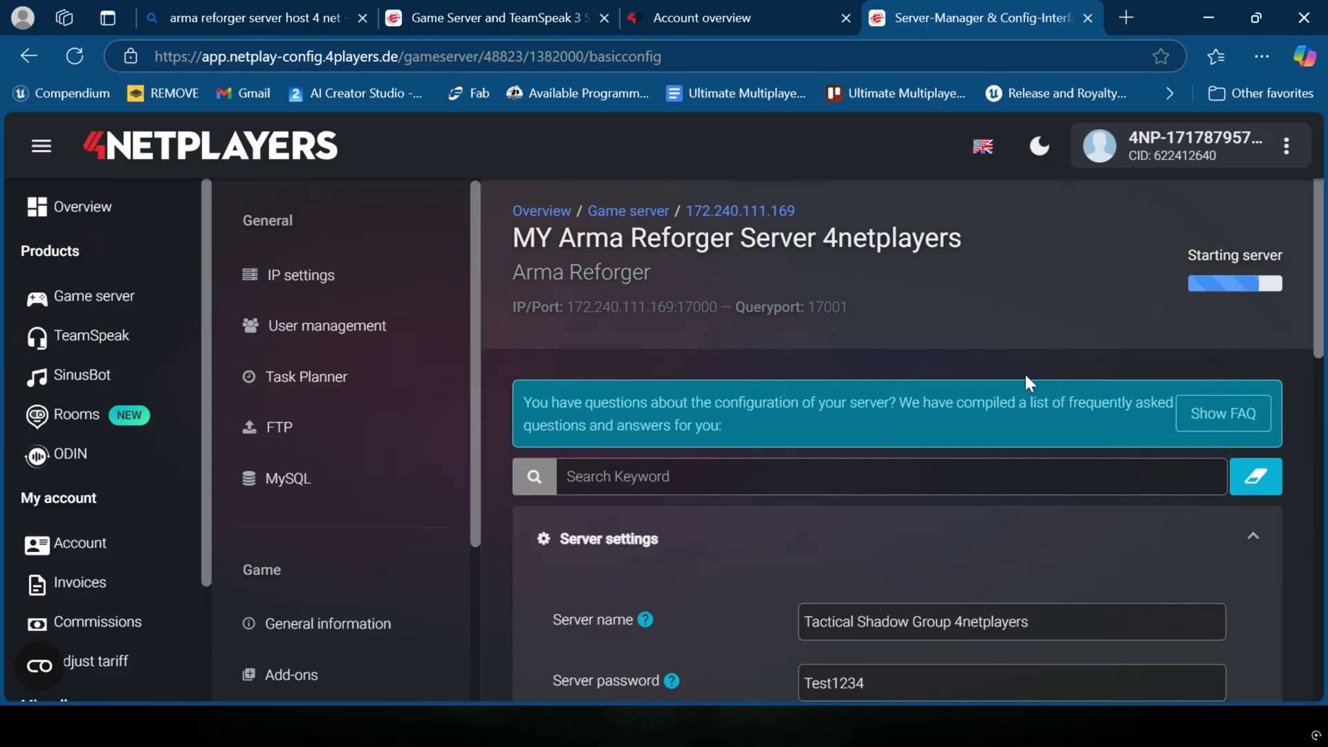
scroll(968, 512, "down", 3)
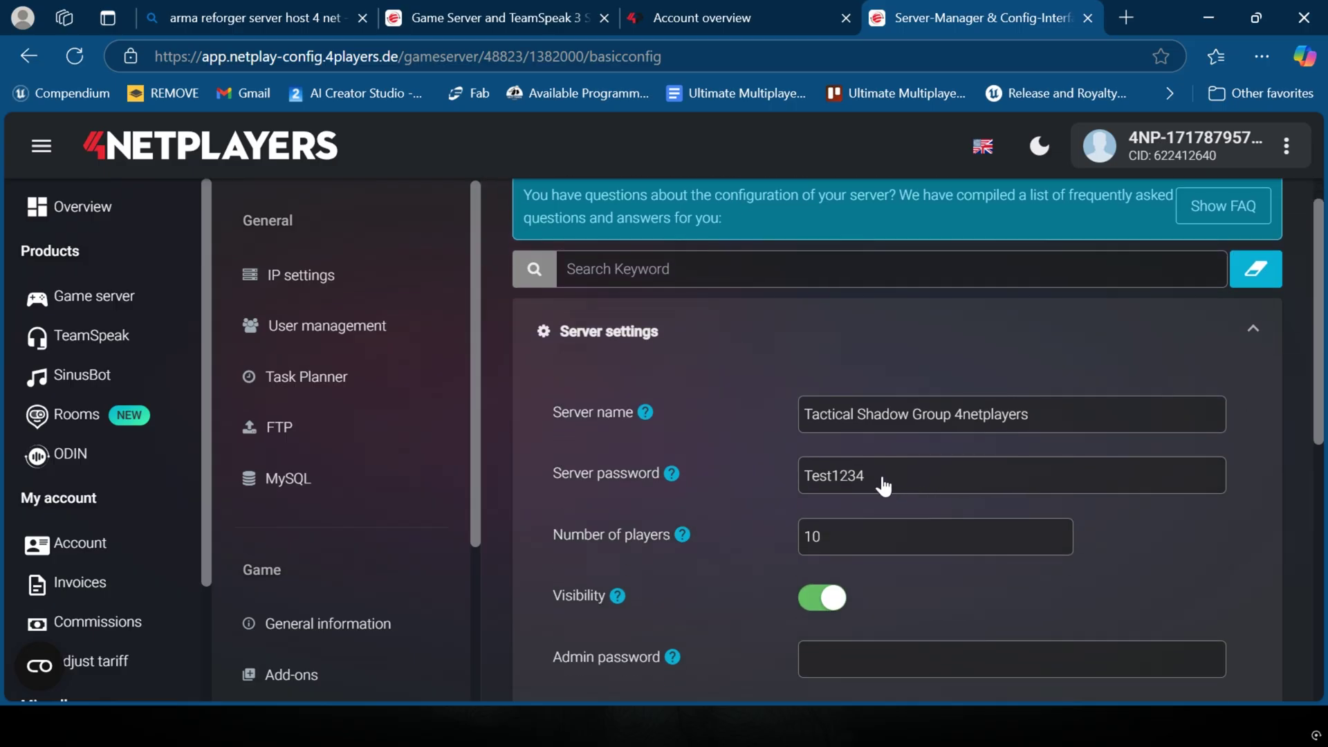
scroll(948, 480, "down", 6)
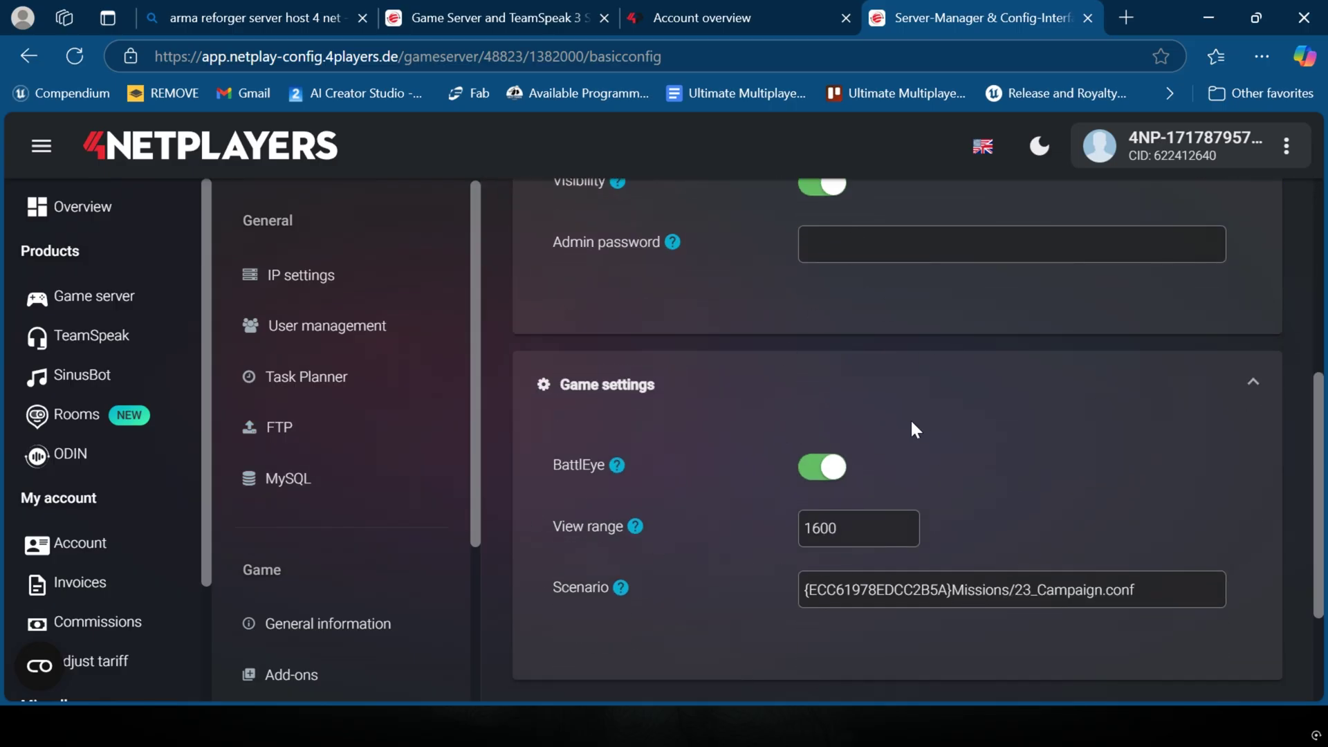
scroll(910, 423, "up", 3)
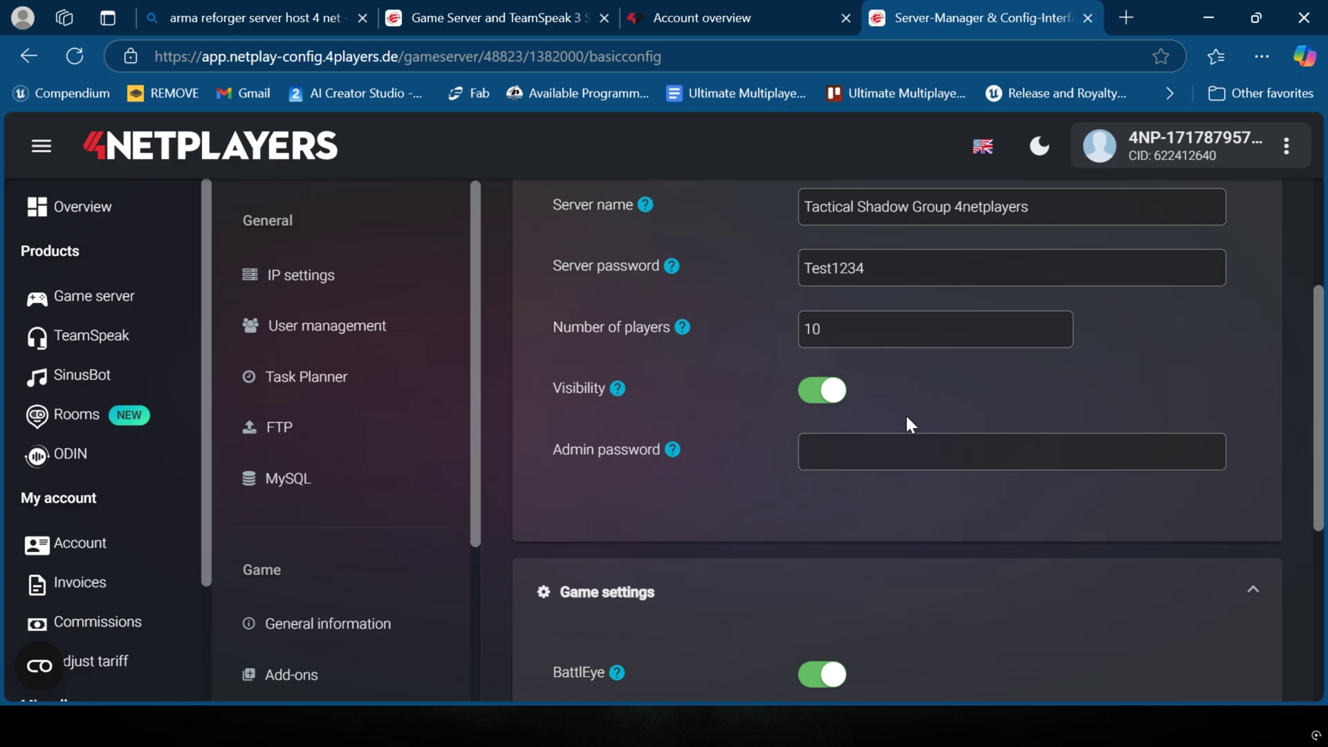
scroll(367, 328, "down", 3)
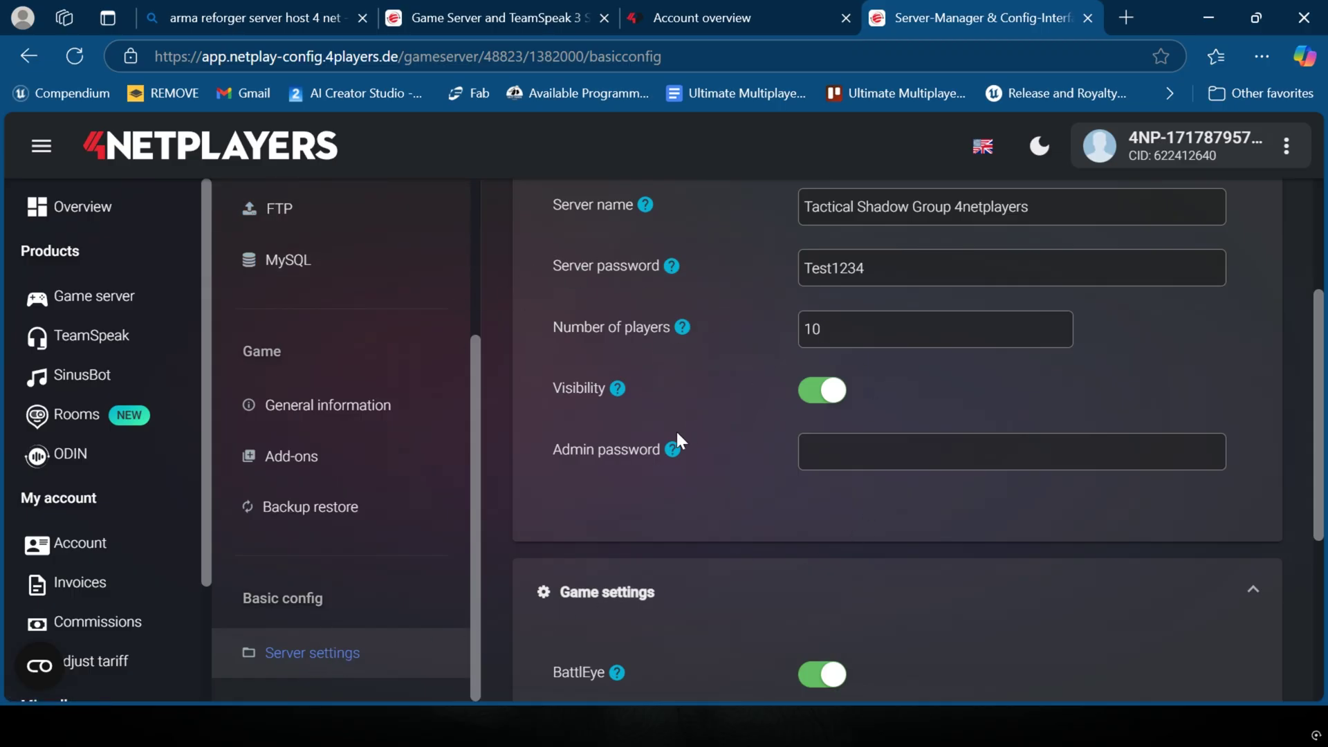
scroll(688, 436, "down", 5)
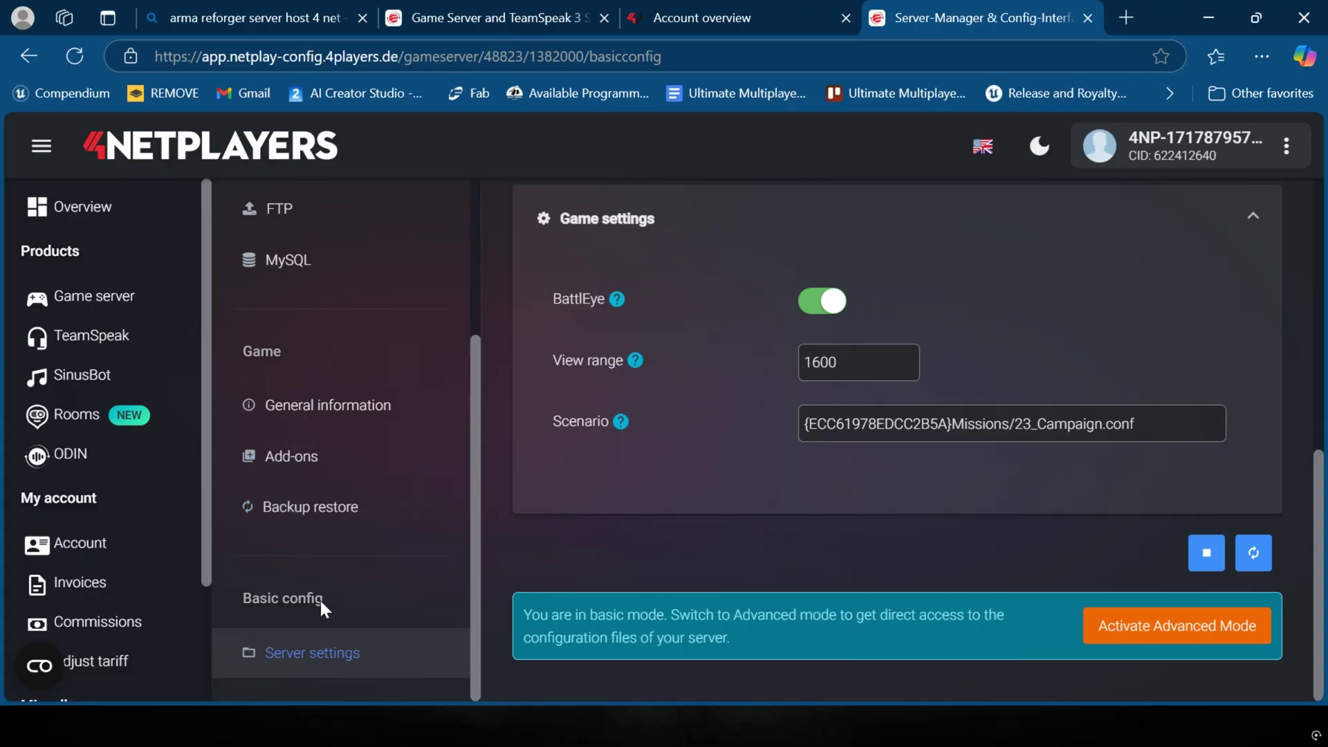
scroll(345, 592, "up", 3)
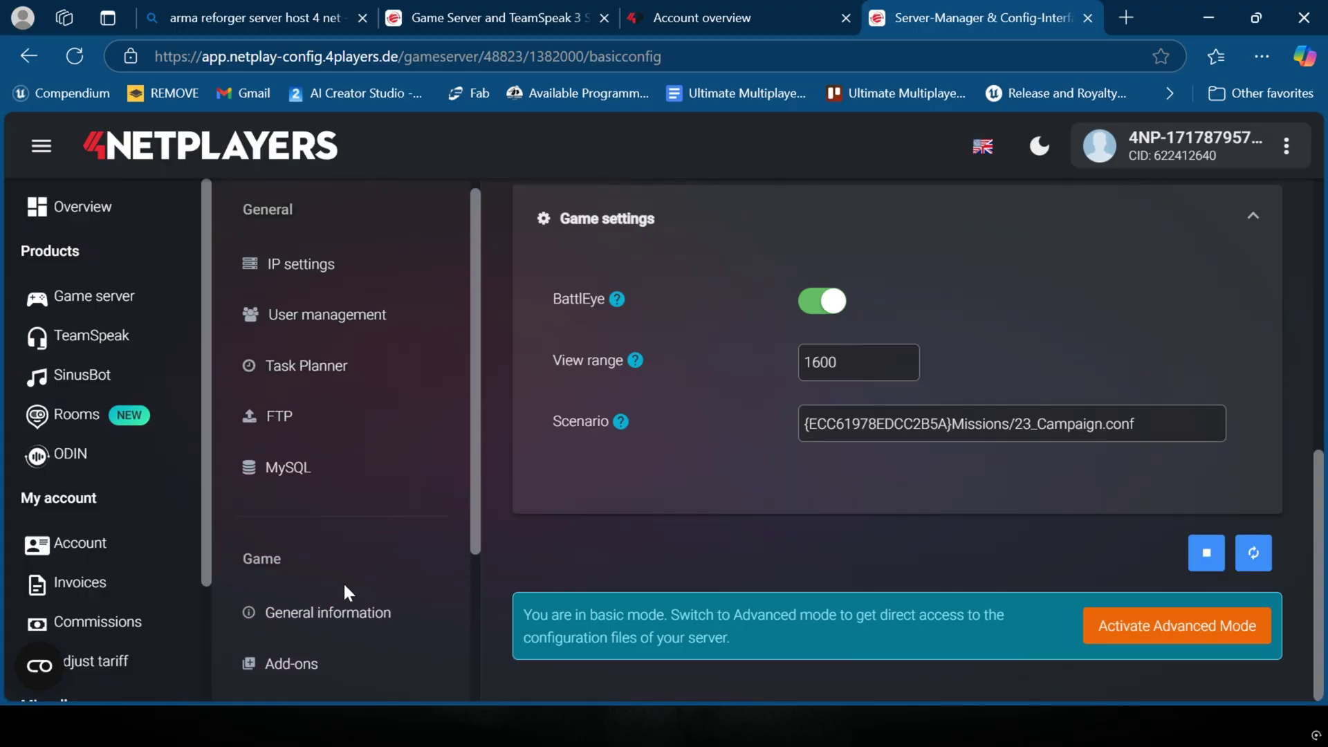
scroll(346, 588, "up", 1)
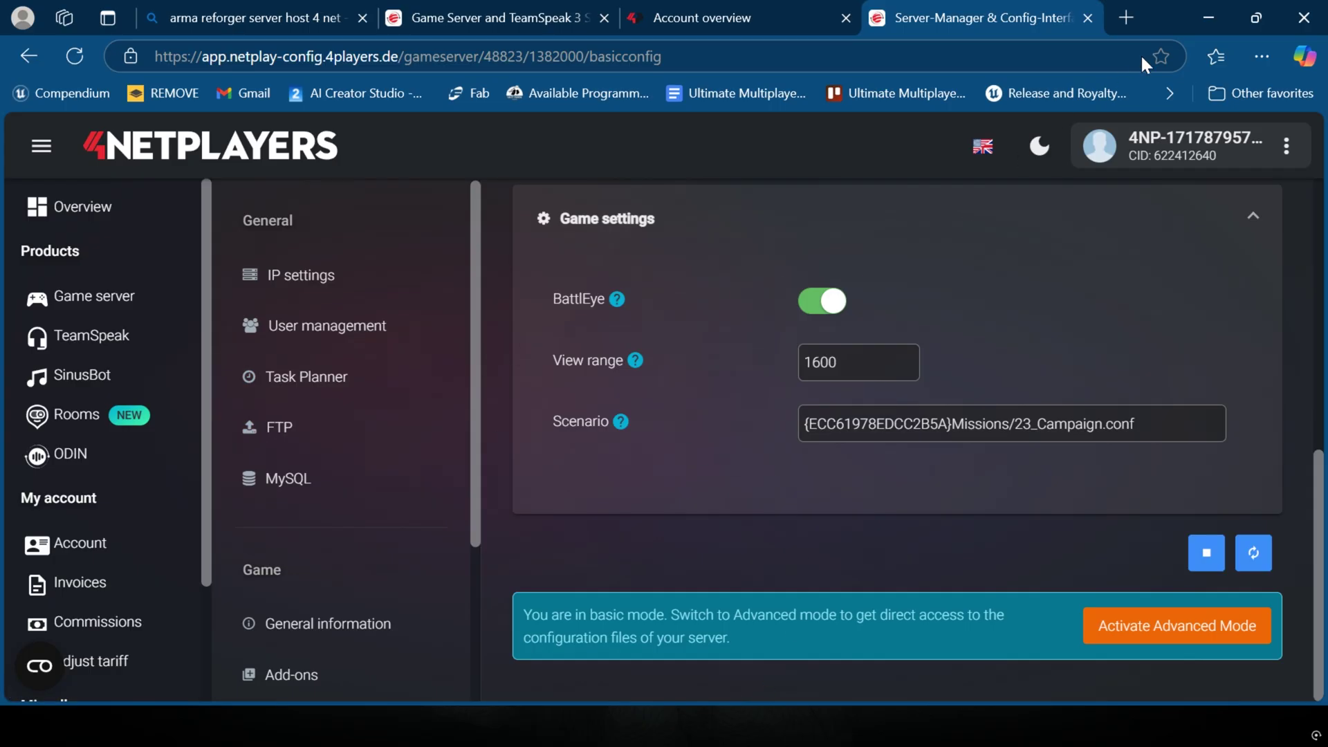
Step: Shrink the browser, minimize FileZilla and bring the 4Netplayers server page back full screen
left_click_drag(1162, 10, 657, 75)
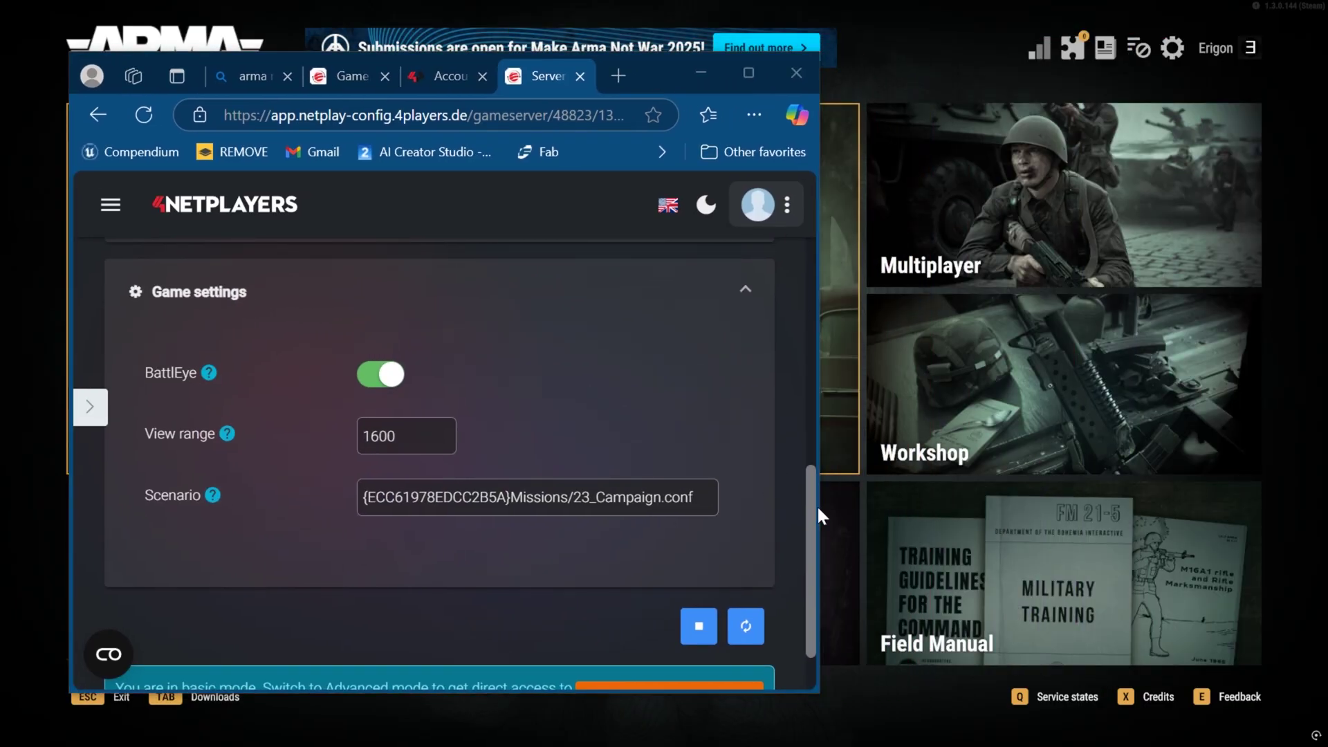
key("alt+Tab")
left_click(875, 464)
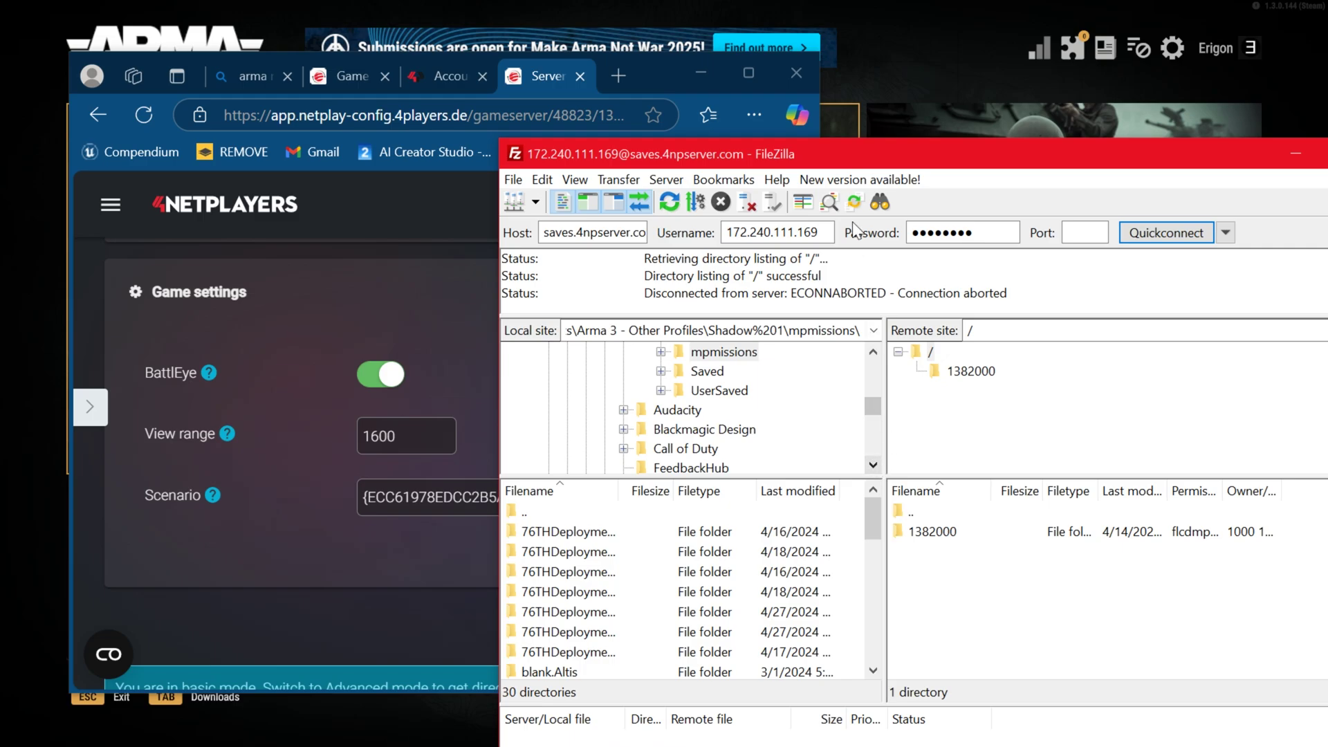
left_click(1293, 158)
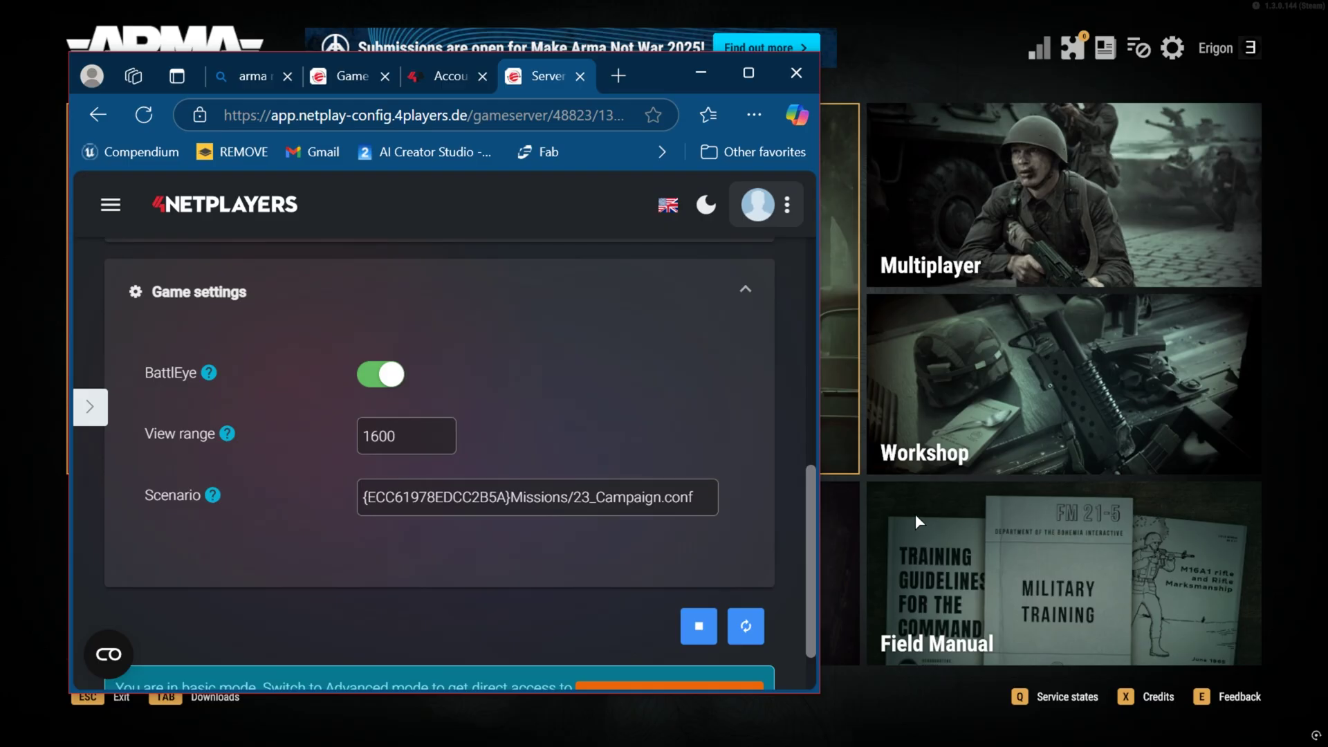
scroll(410, 325, "up", 8)
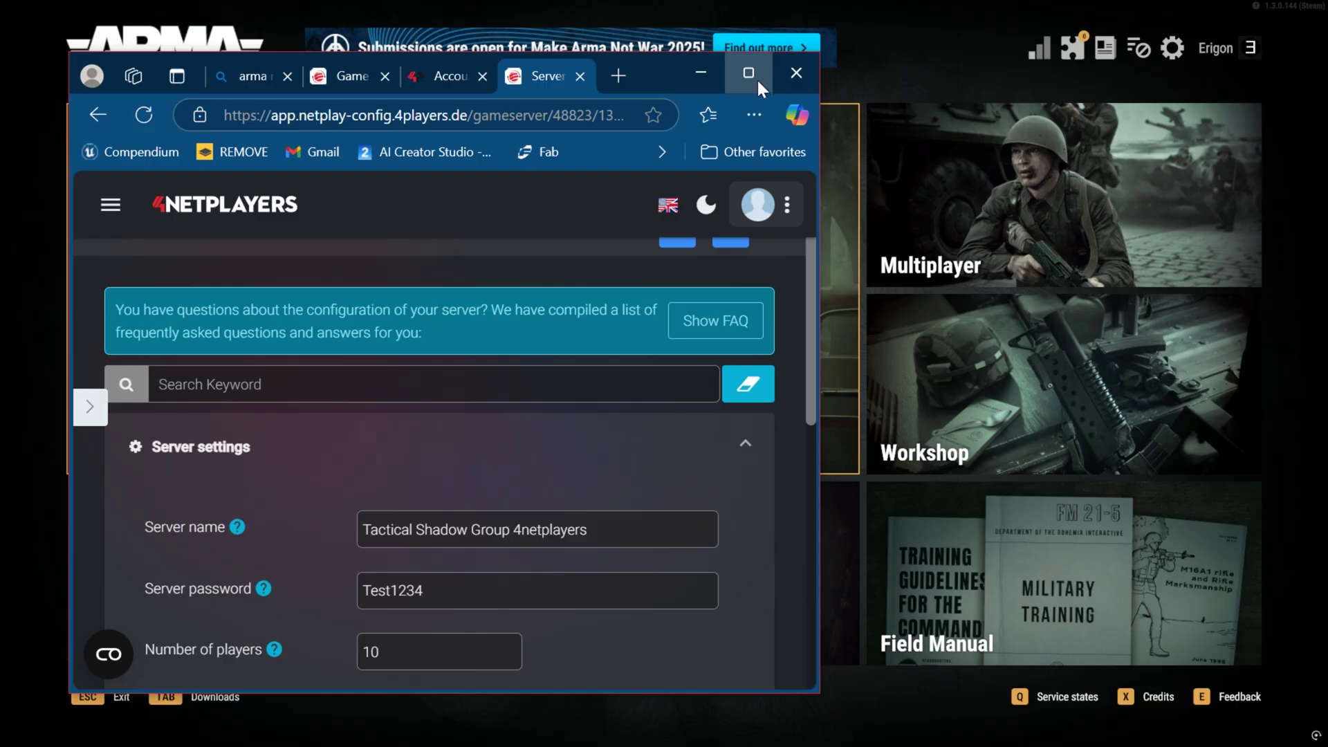
left_click(757, 78)
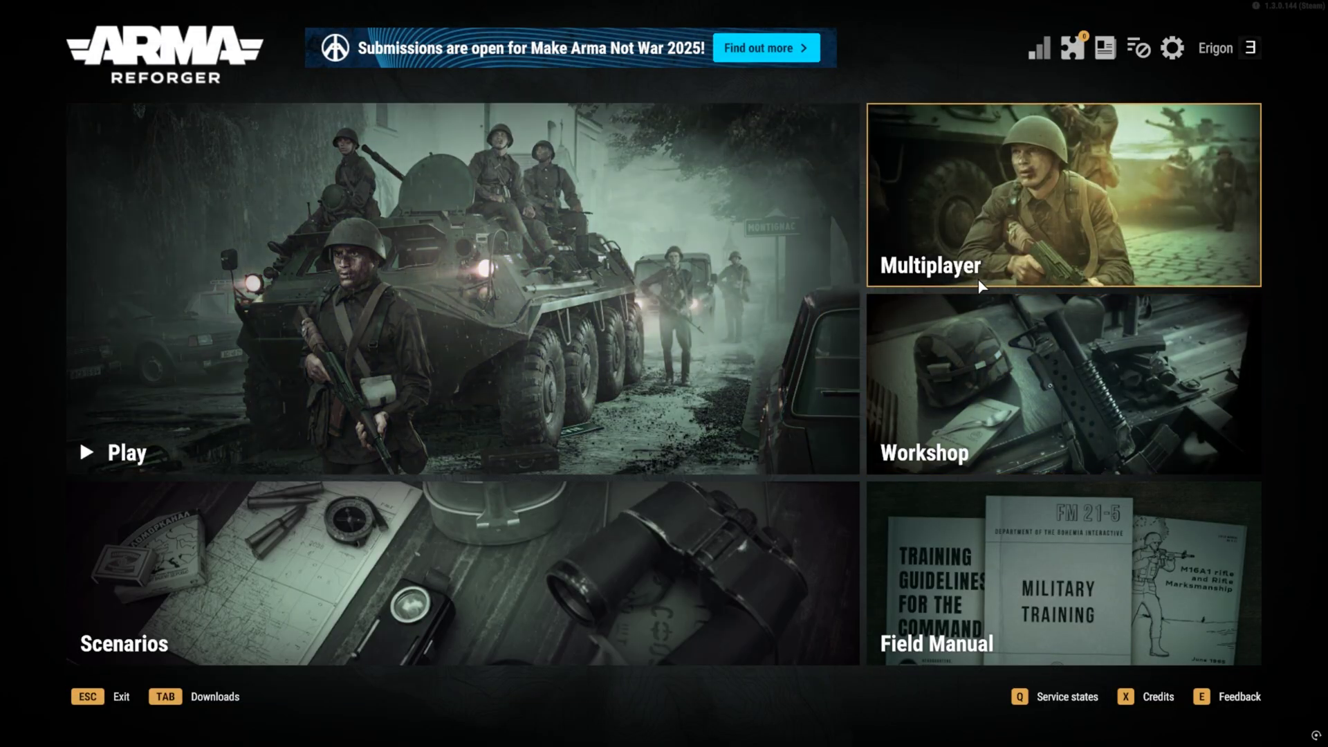
Step: In Settings > Audio, lower the music volume to about 30% and return to the main menu
left_click(1163, 57)
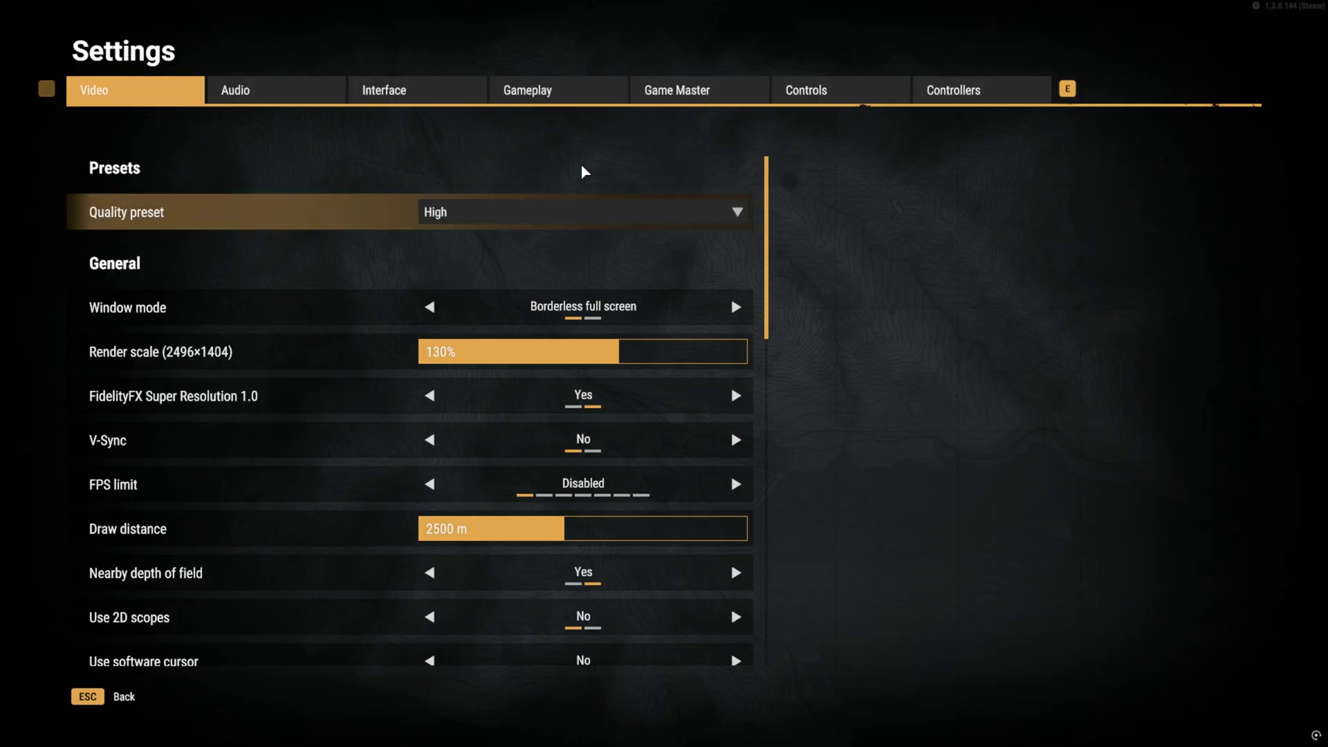
left_click(289, 94)
left_click_drag(559, 362, 547, 361)
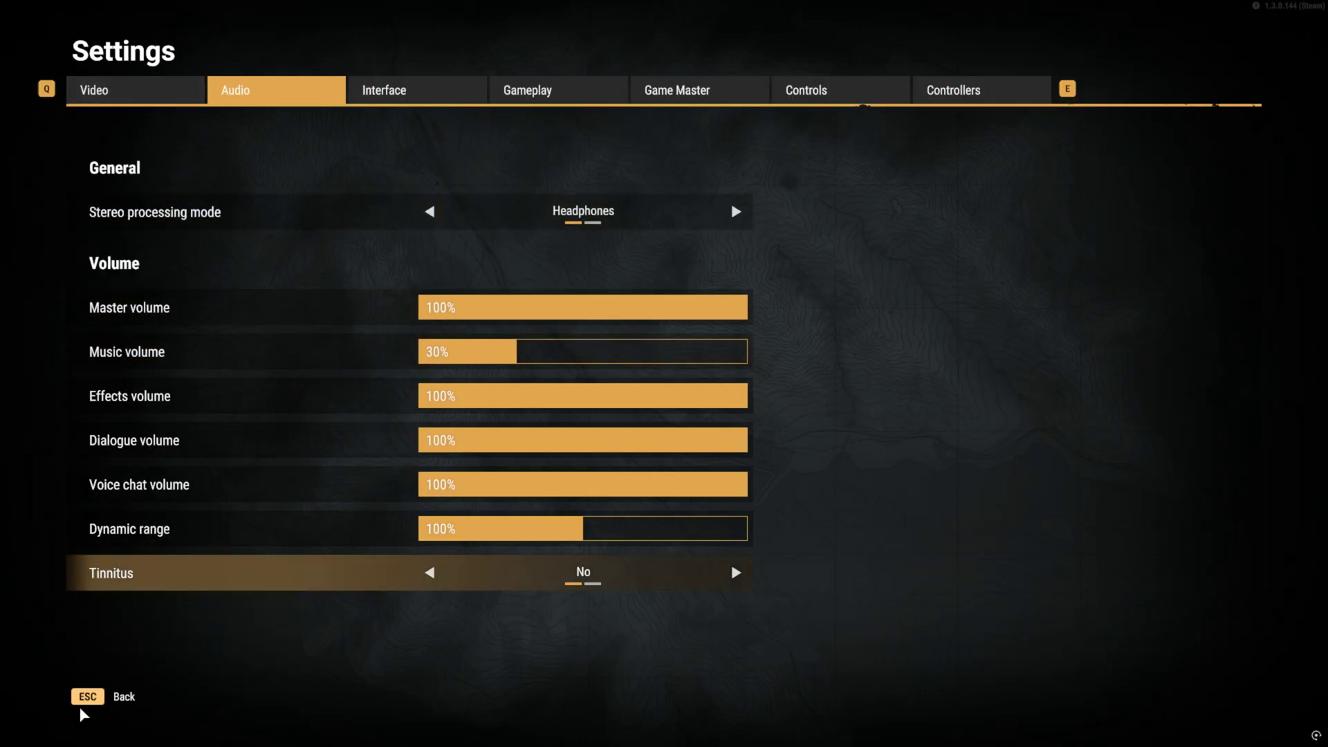
left_click(97, 706)
Step: In Multiplayer, search for 'Tactical Shadow Group 4netplayers' and star it as a favourite
key("Up")
key("Right")
key("Up")
key("Return")
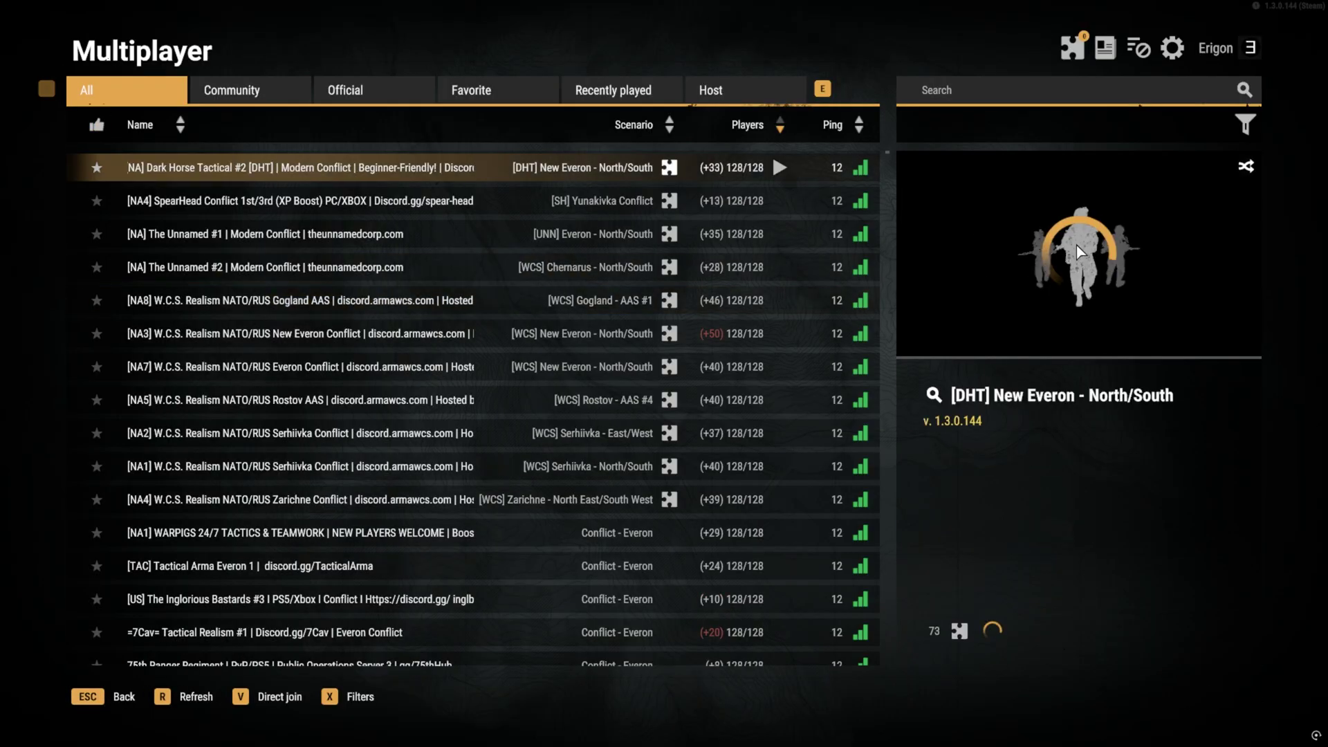
left_click(1041, 103)
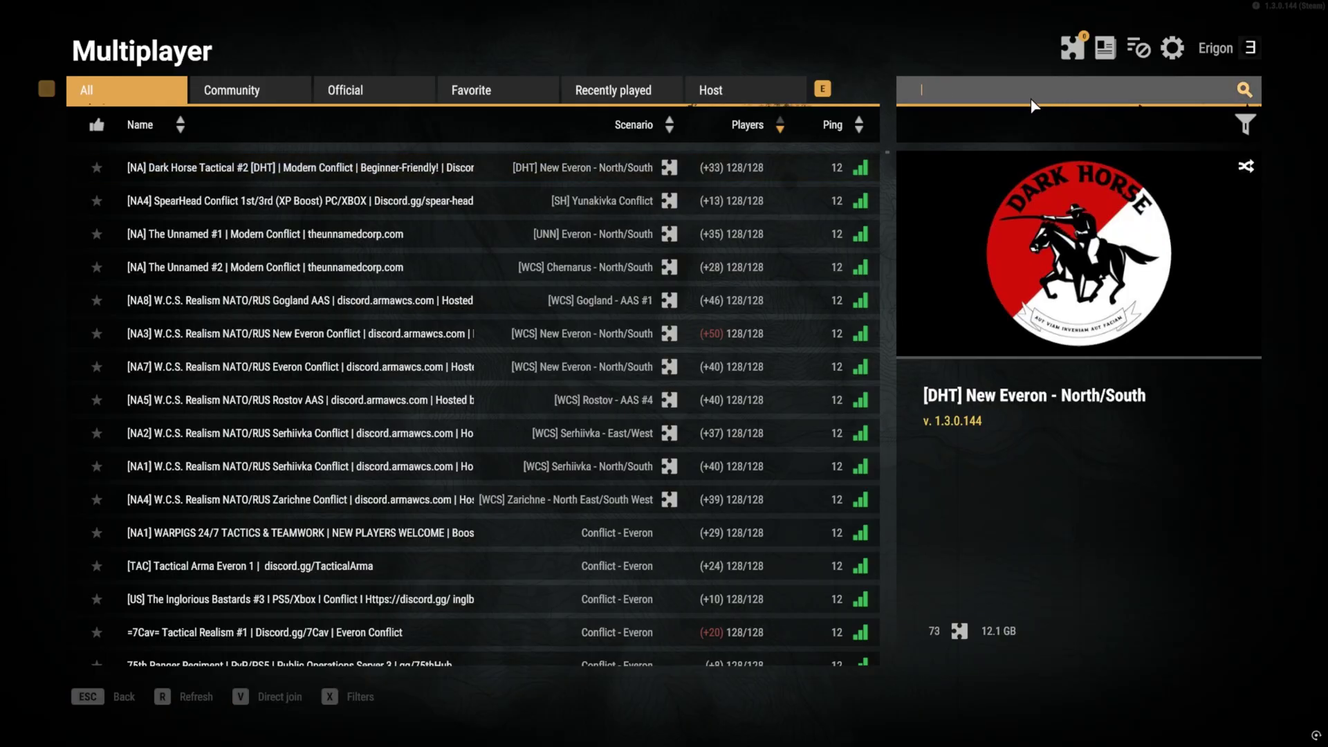
type("Tactical Shadow Group 4netplayers")
key("Return")
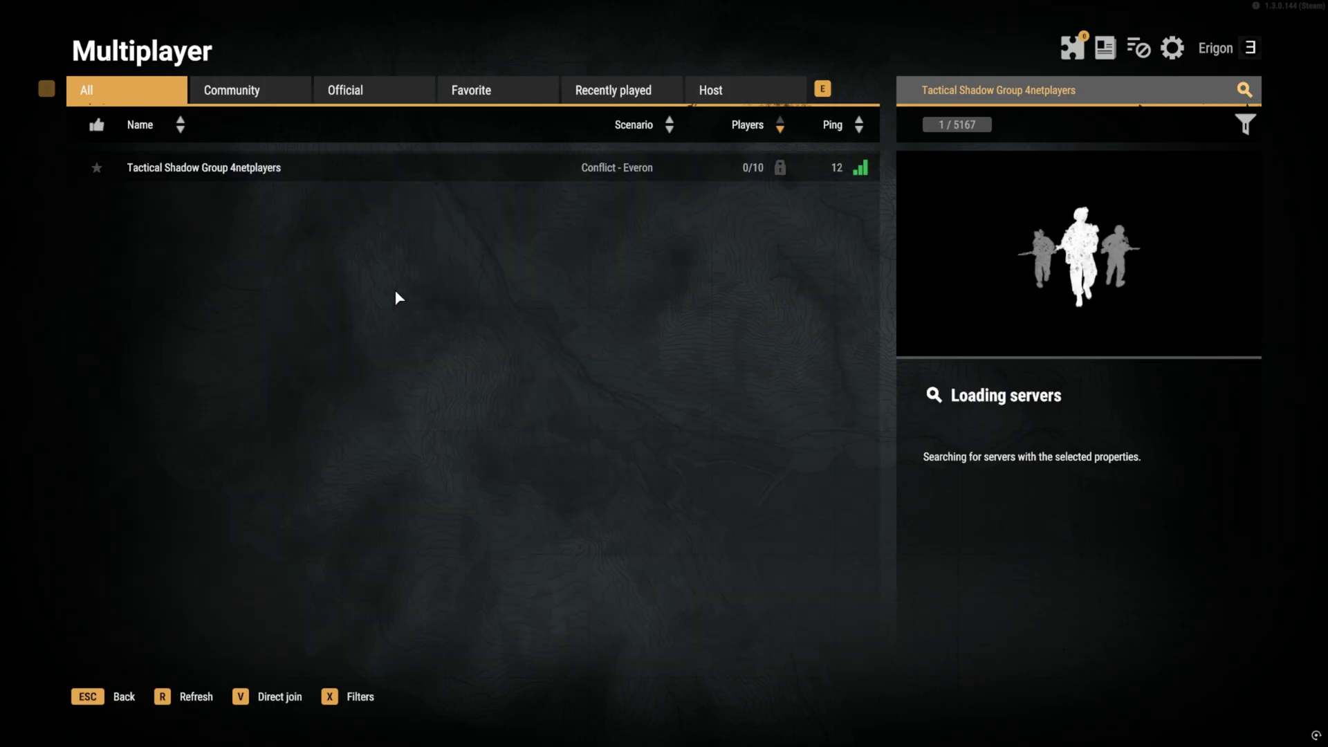
left_click(97, 169)
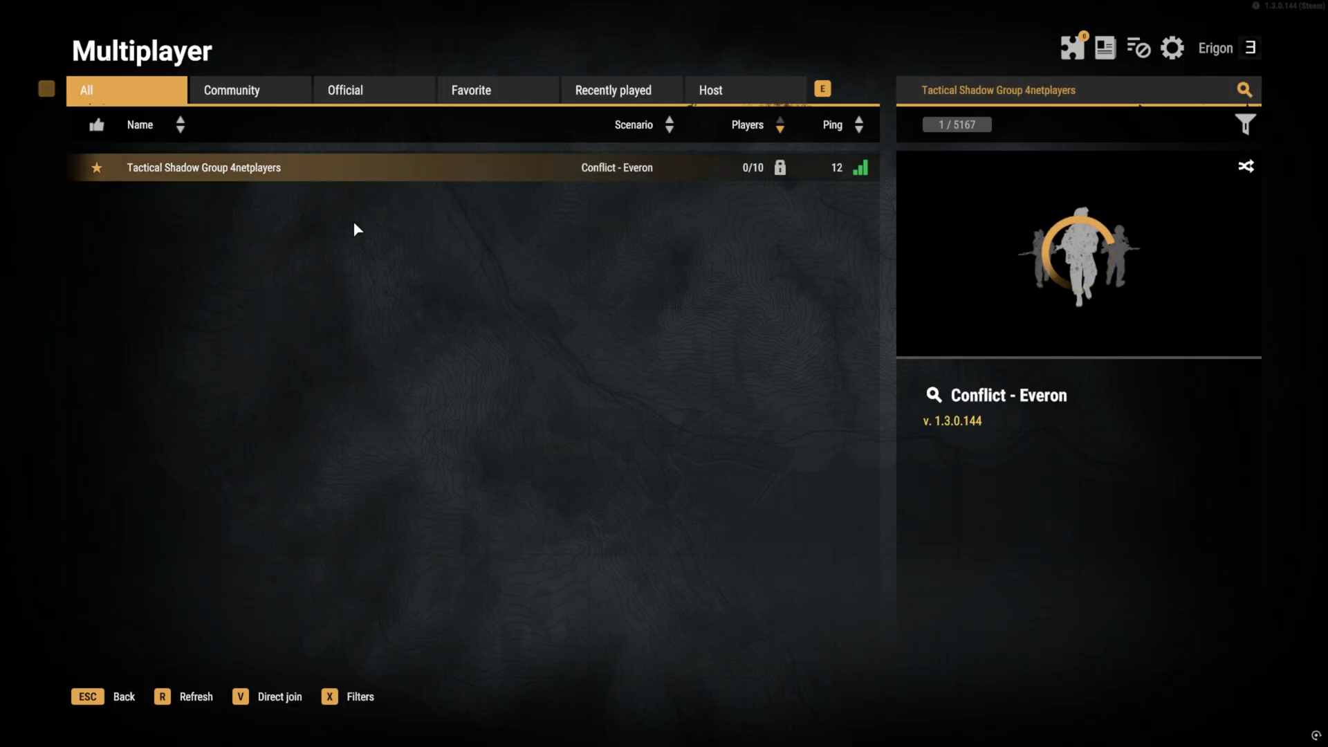
Step: Join Tactical Shadow Group 4netplayers by entering the server password, reaching Deployment Setup
double_click(418, 172)
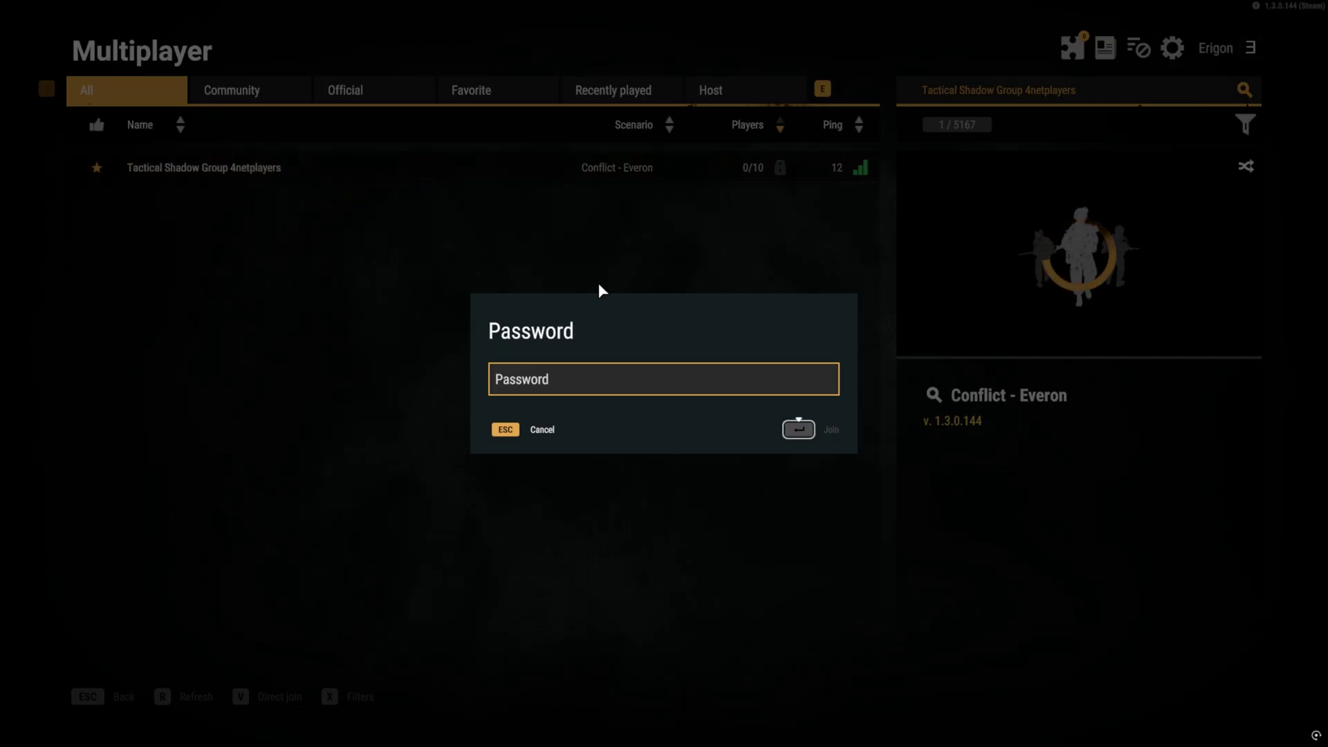
left_click(559, 378)
type("1")
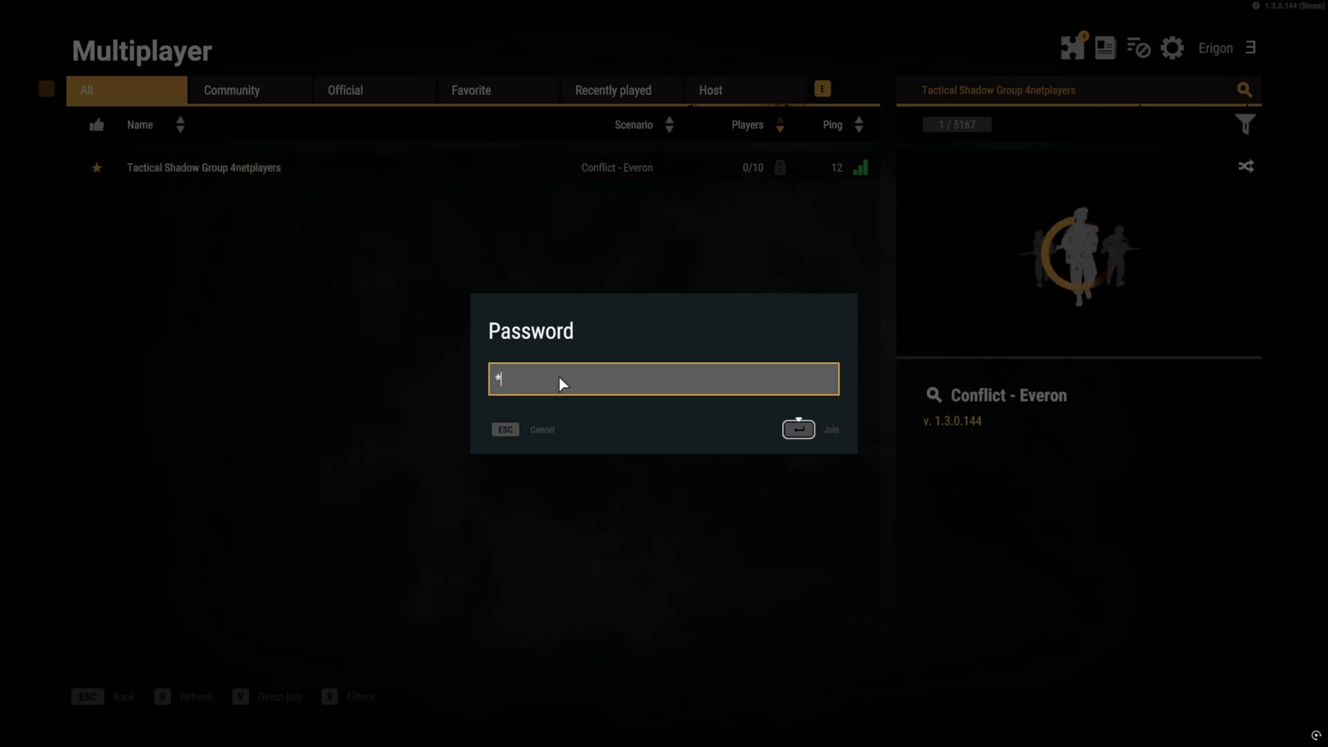
type("***")
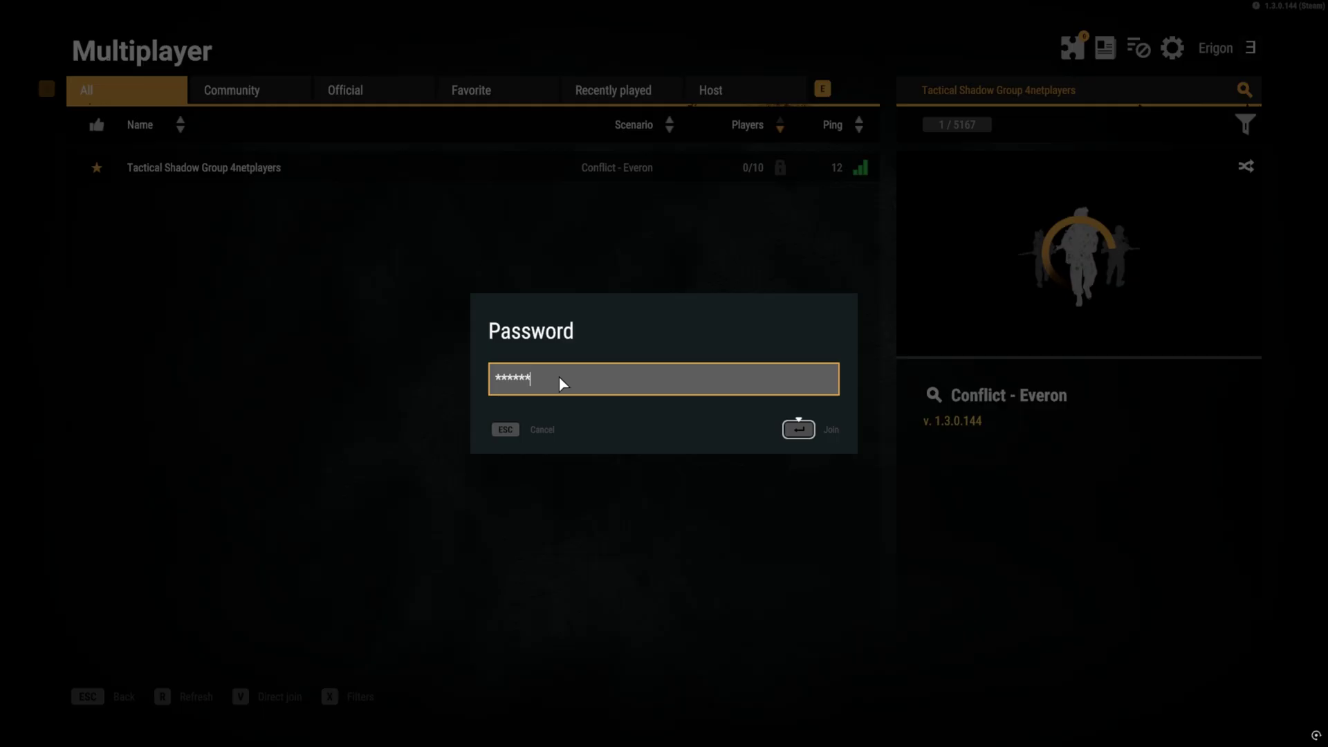
type("****")
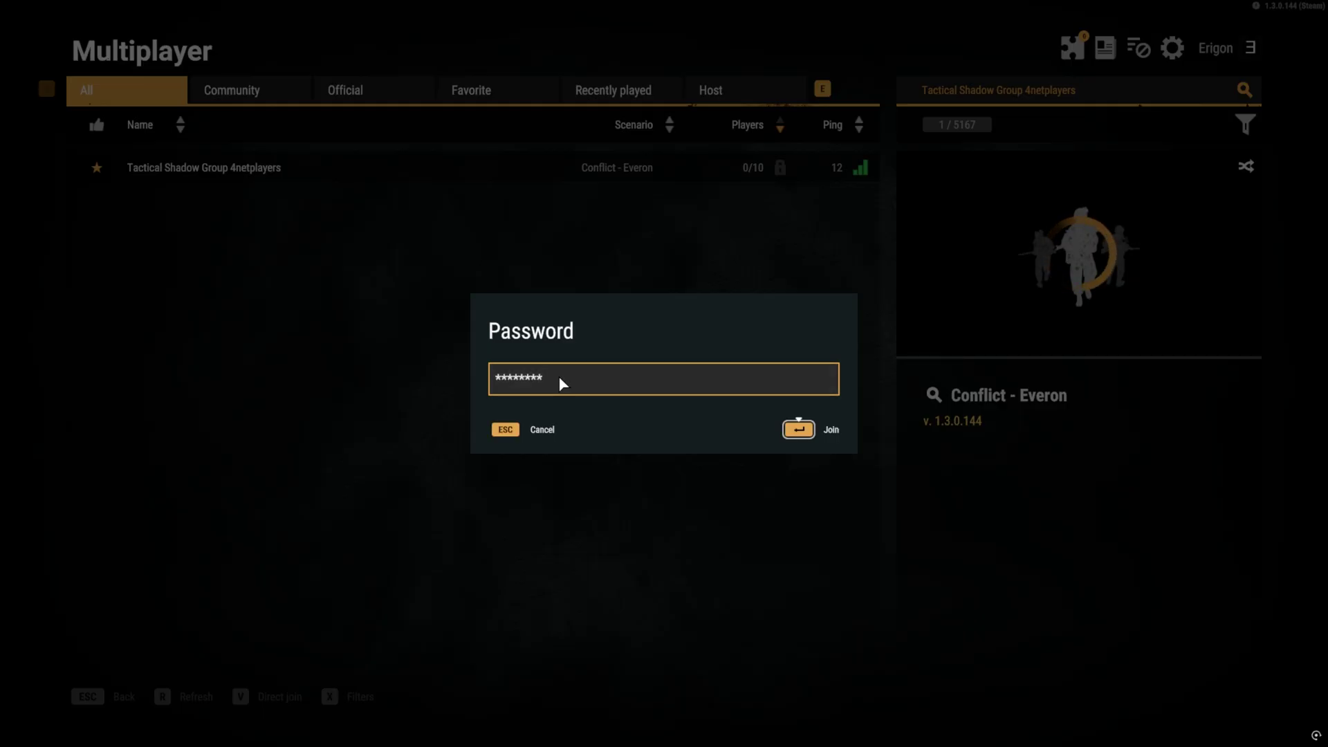
left_click(687, 429)
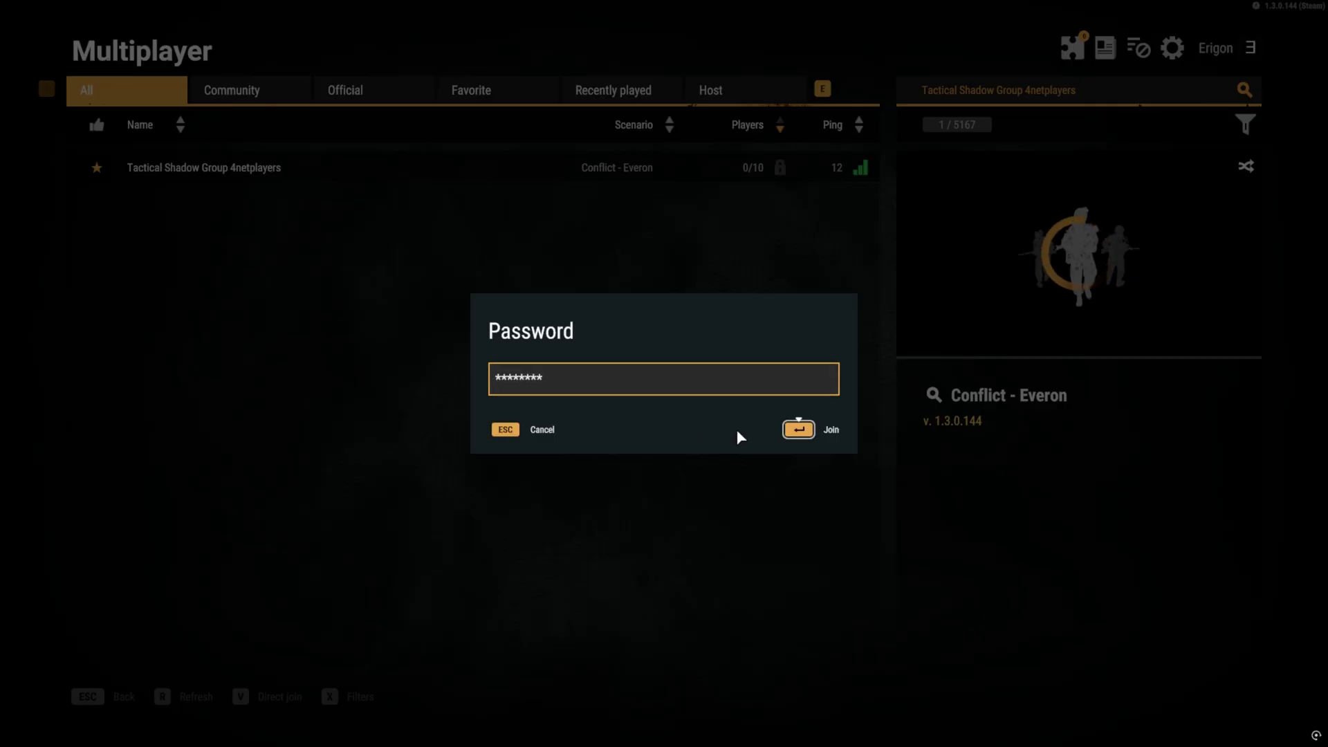
left_click(799, 430)
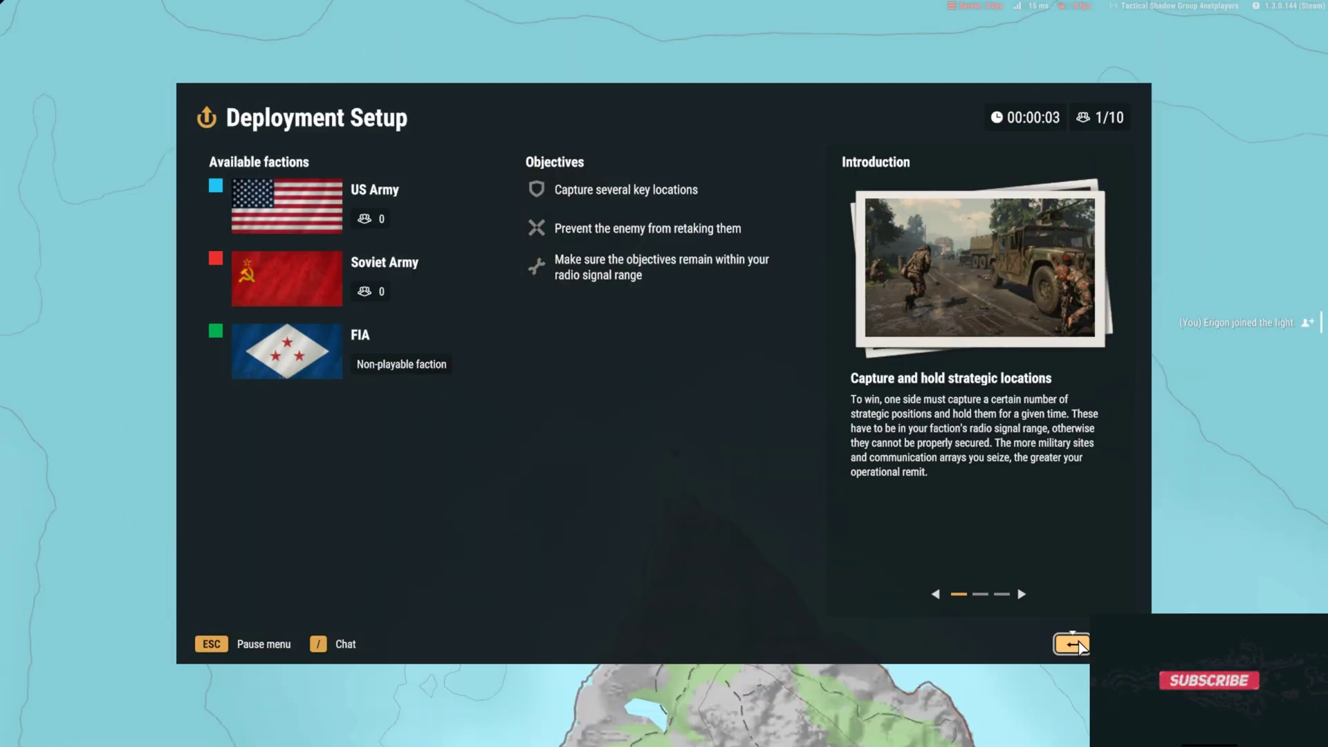
Step: Join the US Army faction and the Atlas Red 1 group
left_click(1080, 644)
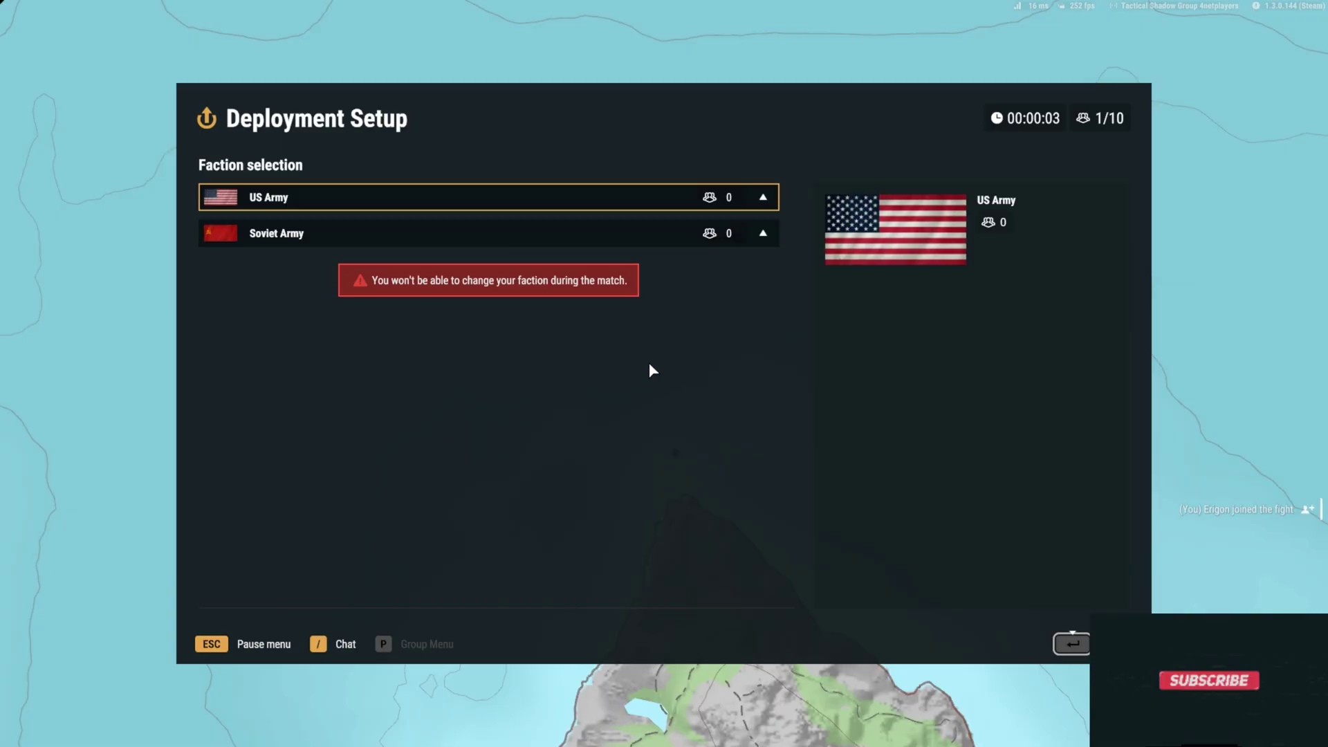
left_click(380, 199)
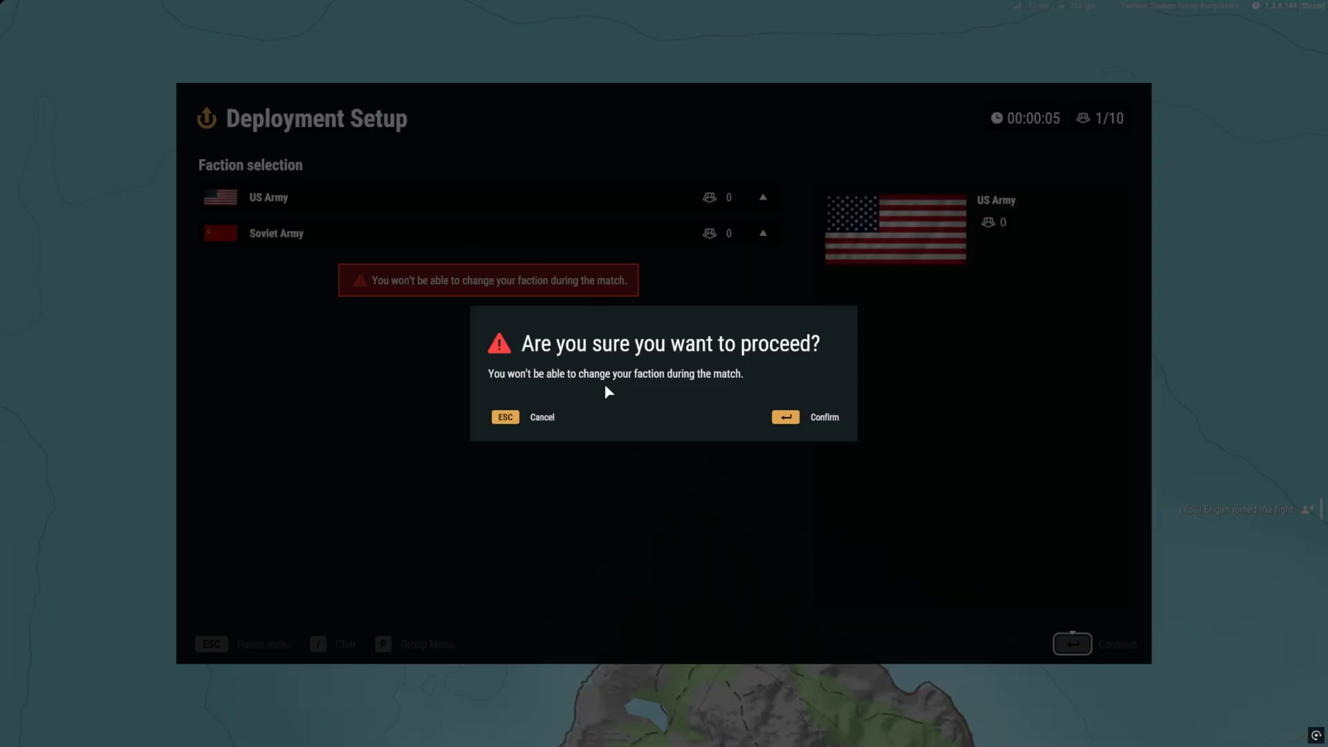
left_click(786, 418)
left_click(401, 230)
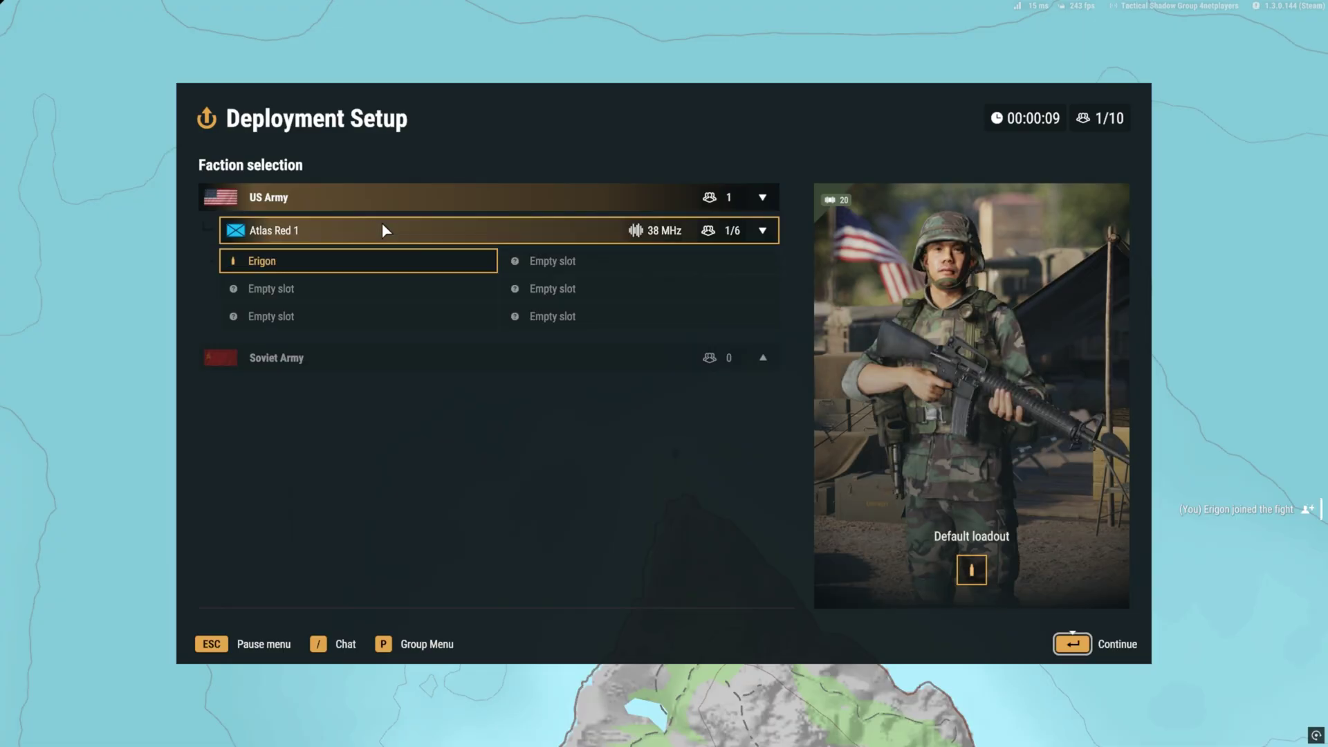
Step: Deploy on the briefing map at the Main Operating Base
left_click(1062, 640)
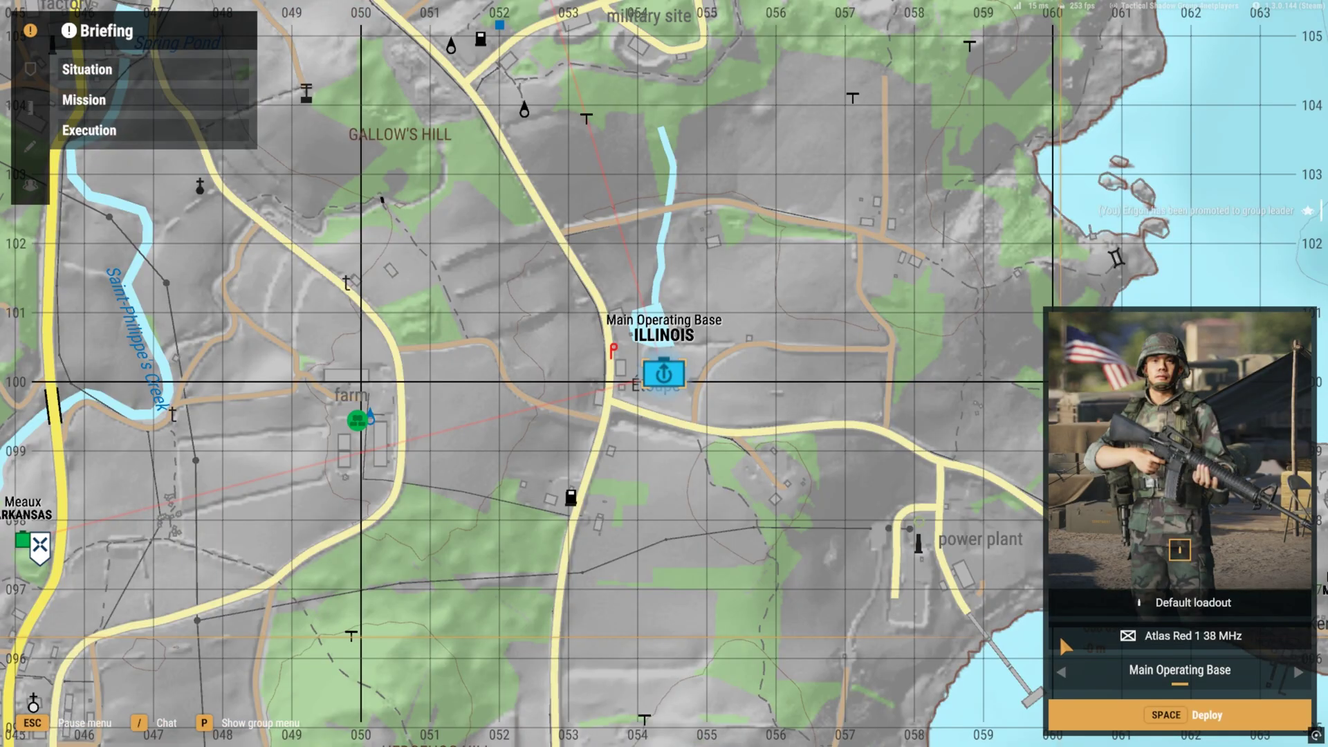
scroll(607, 344, "down", 1)
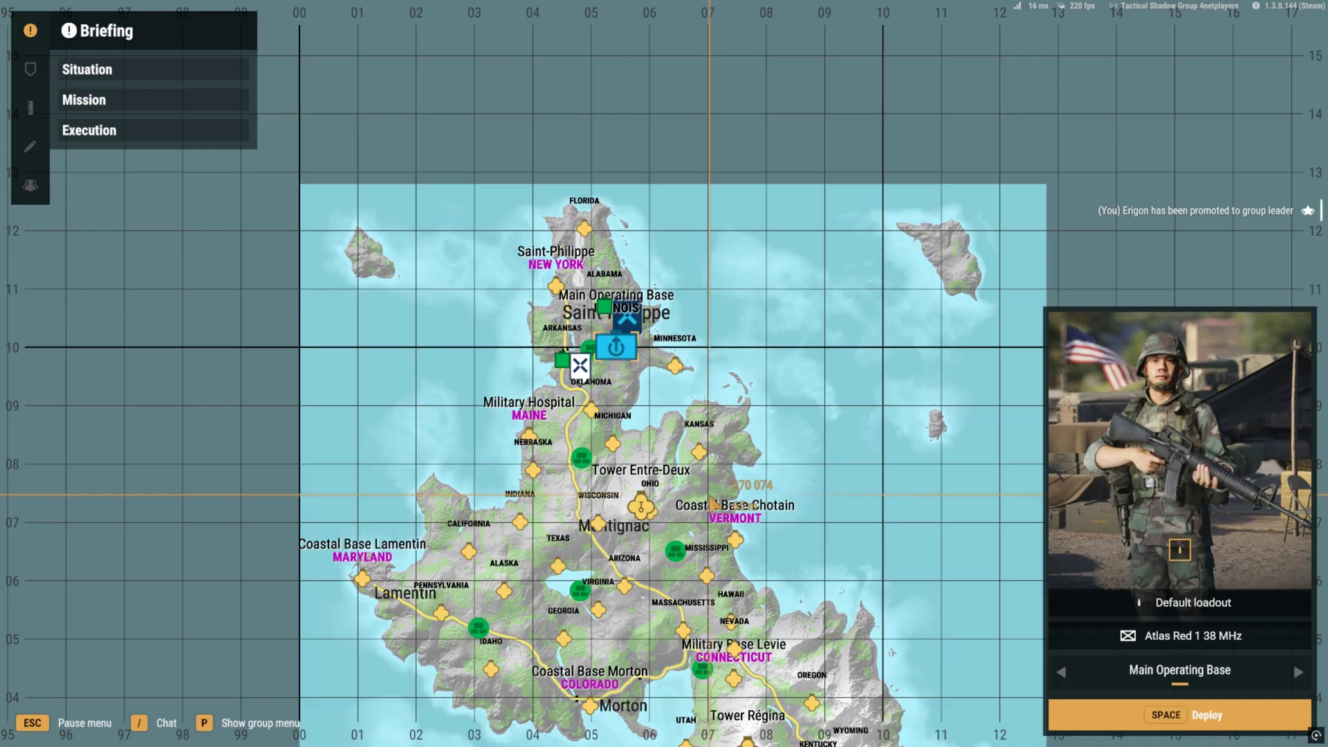
scroll(578, 371, "up", 10)
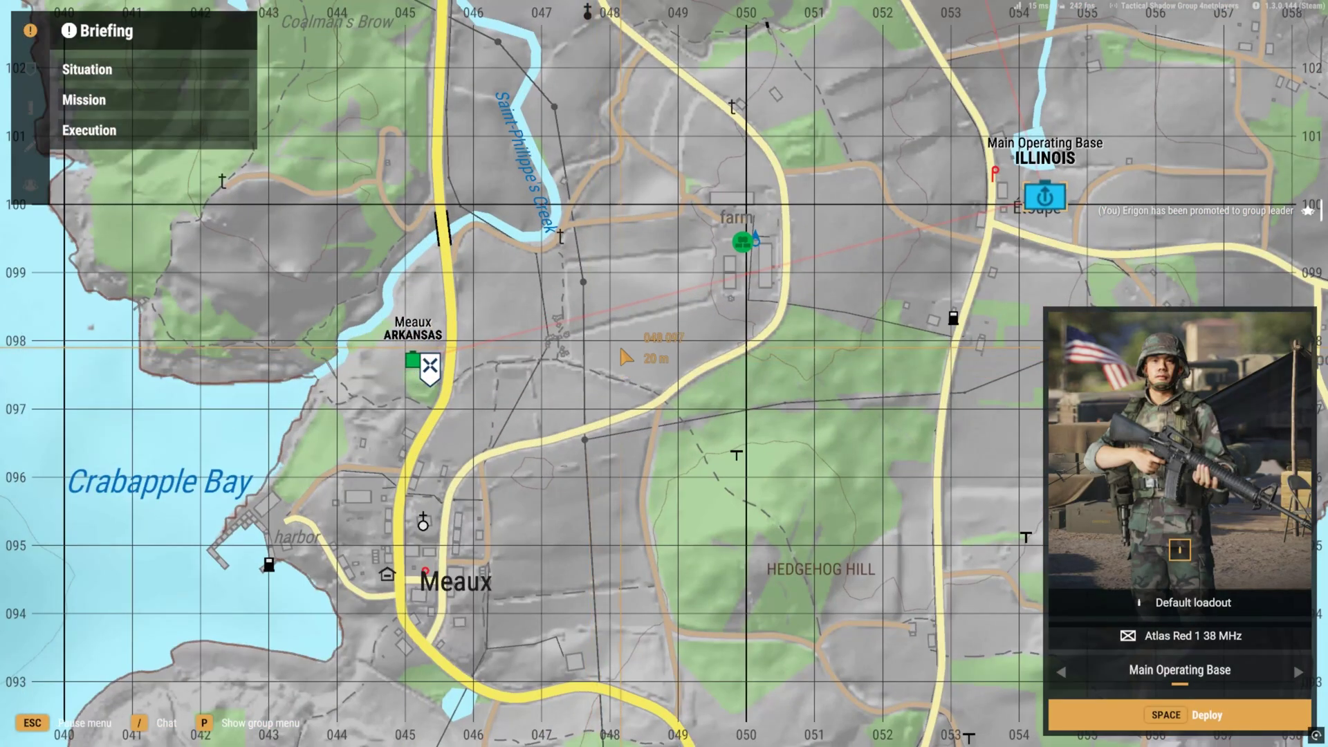
left_click(1134, 716)
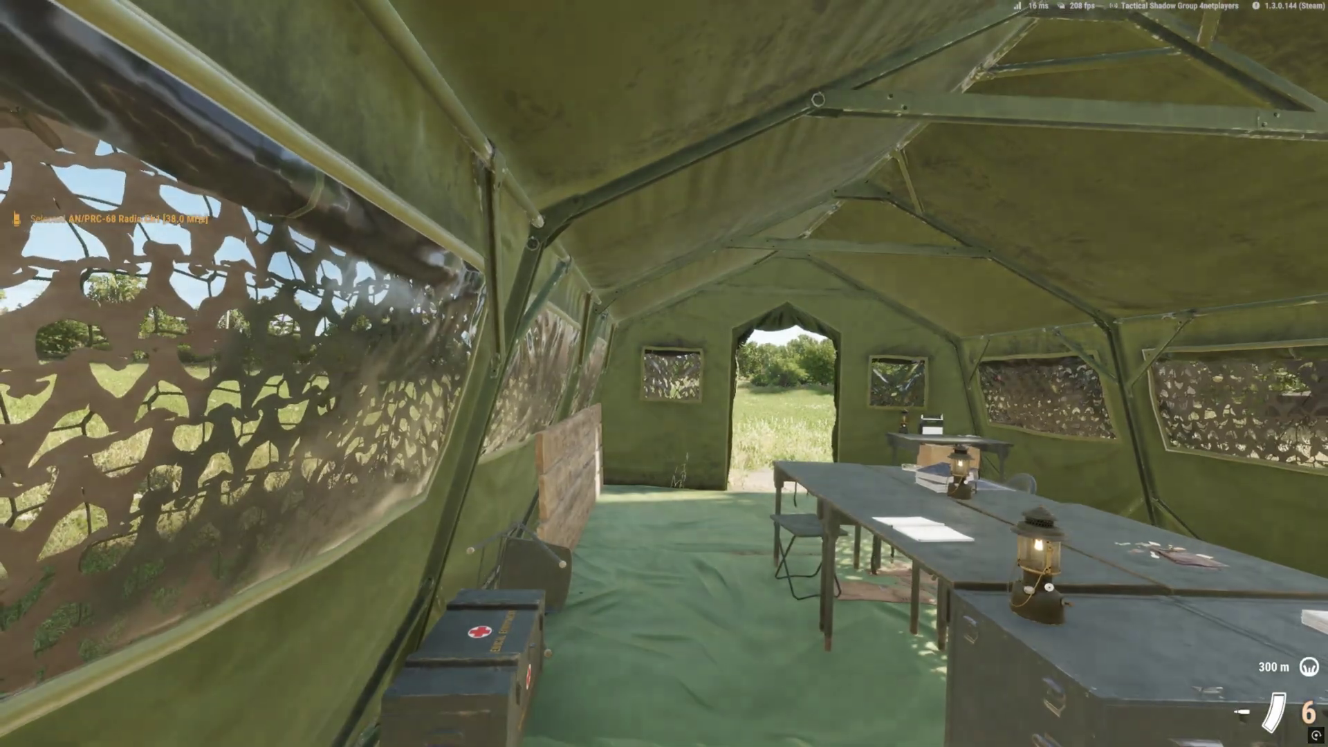
Step: In third-person view, walk from the command tent to the supply crates, then open the pause menu
key("v")
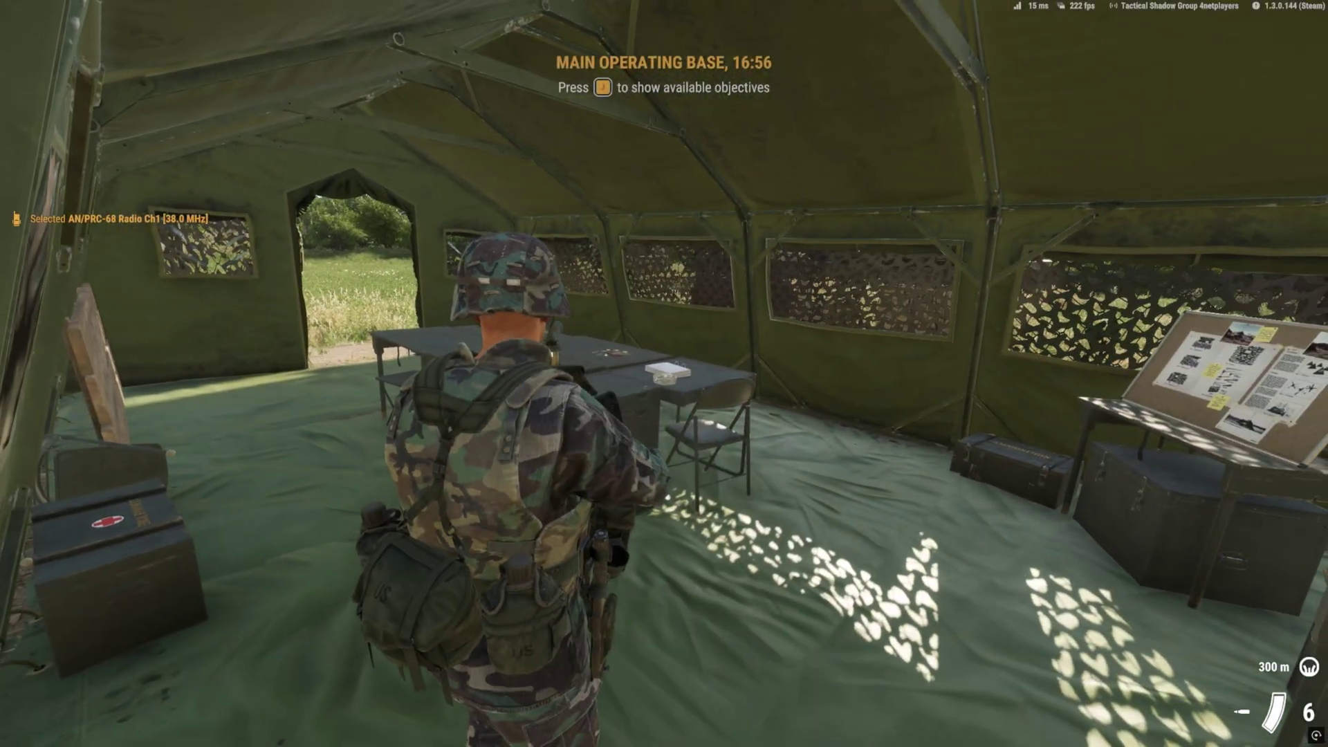
key("w")
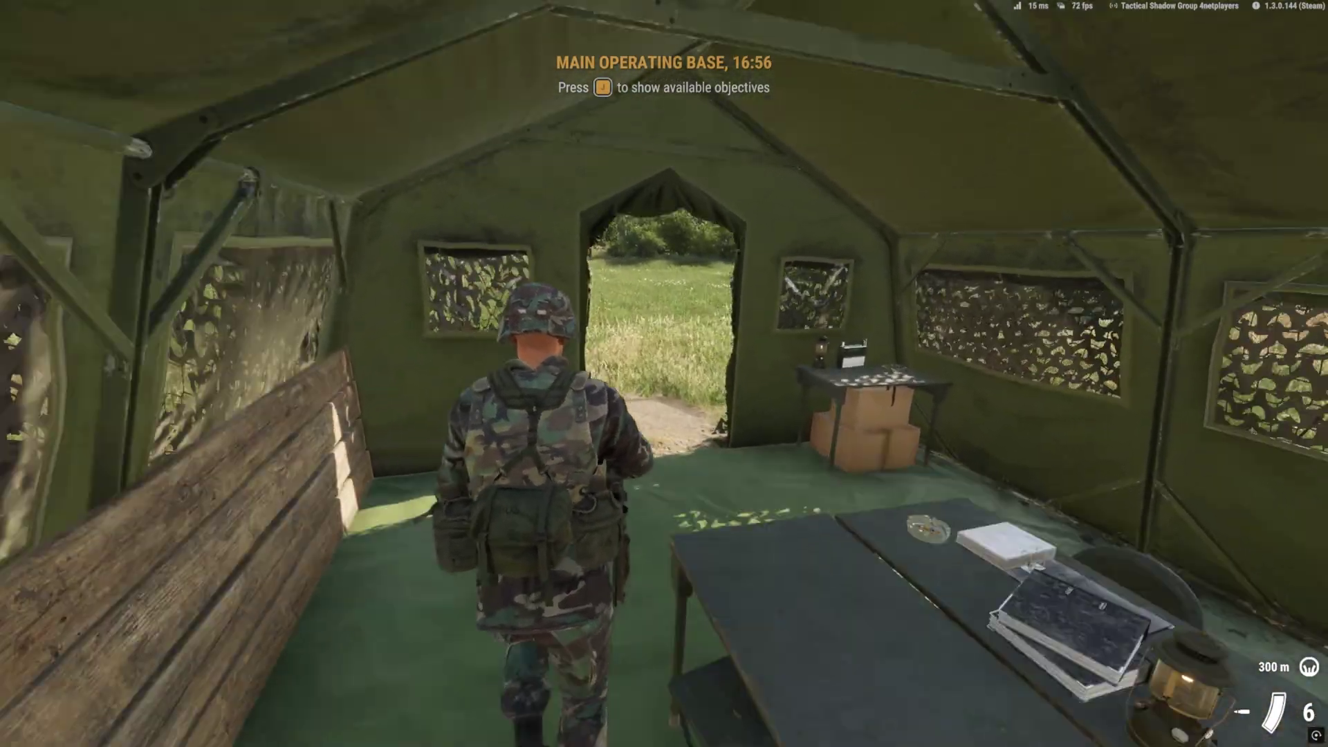
key("w")
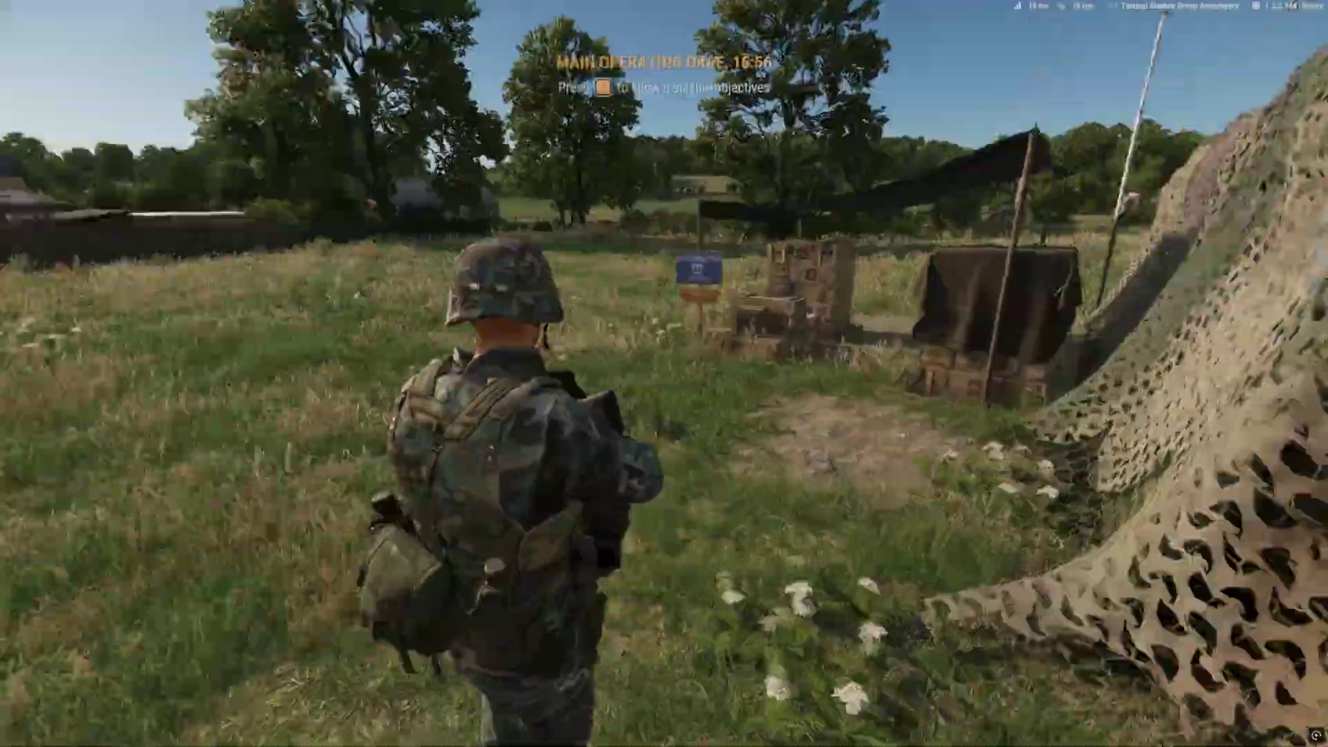
key("w")
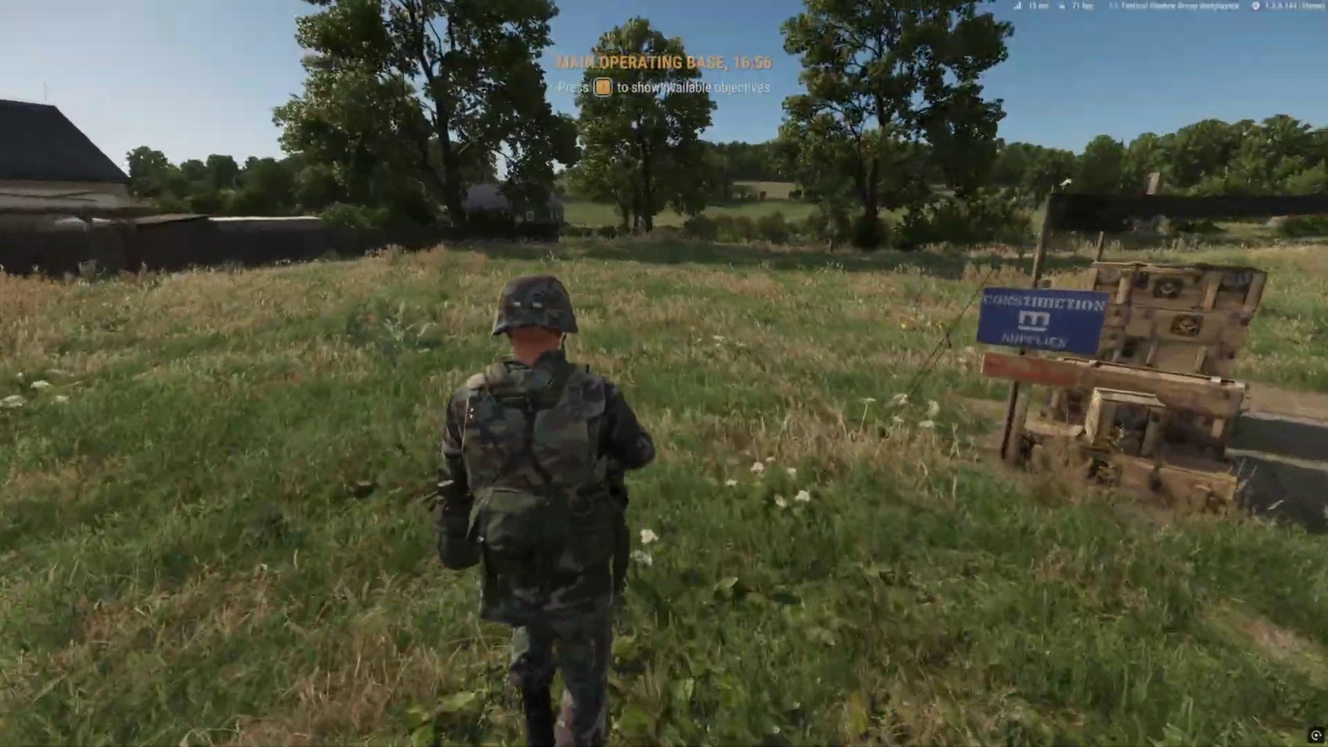
key("w")
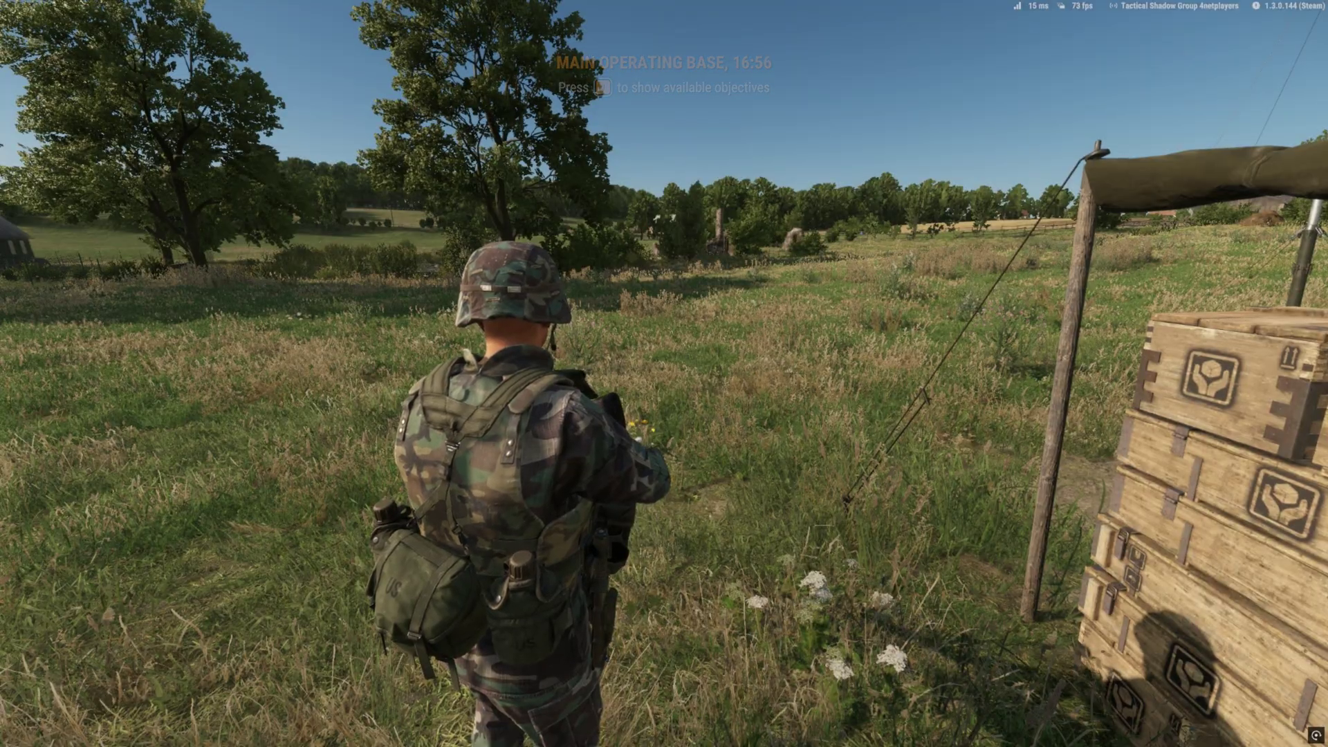
key("Escape")
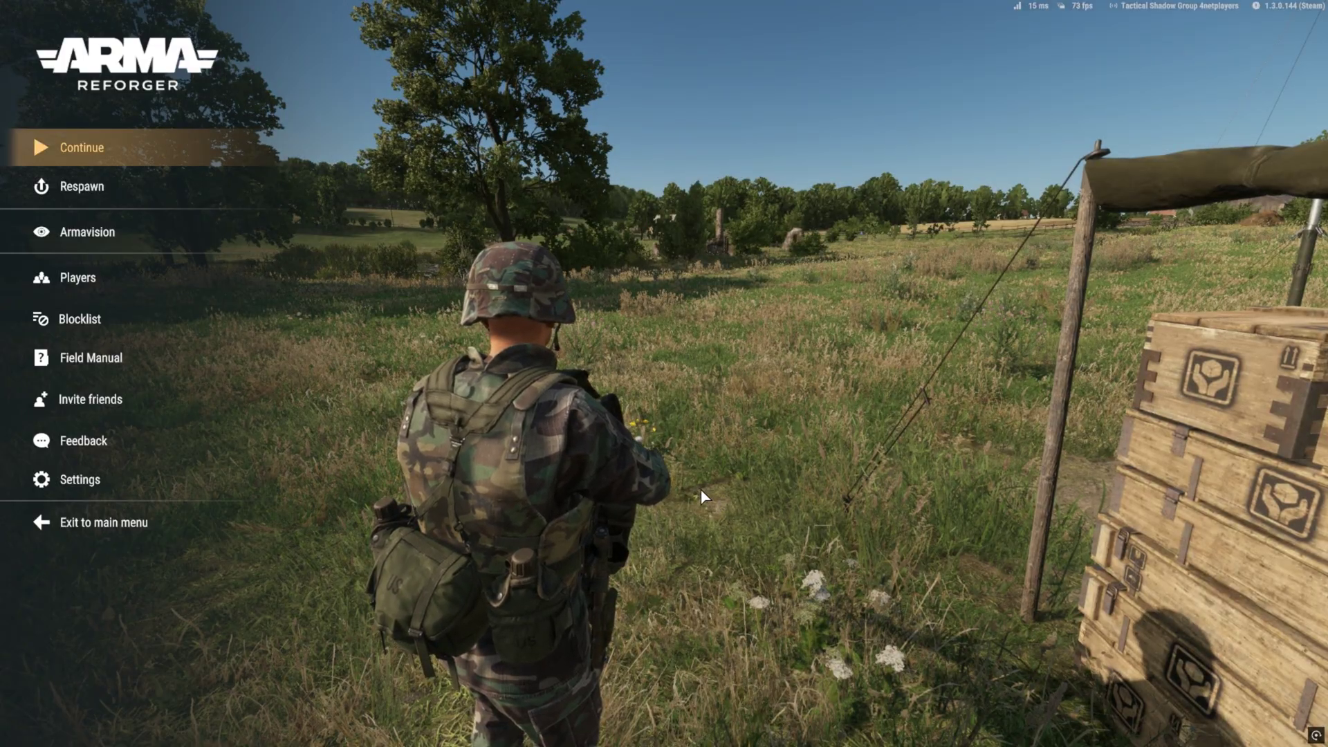